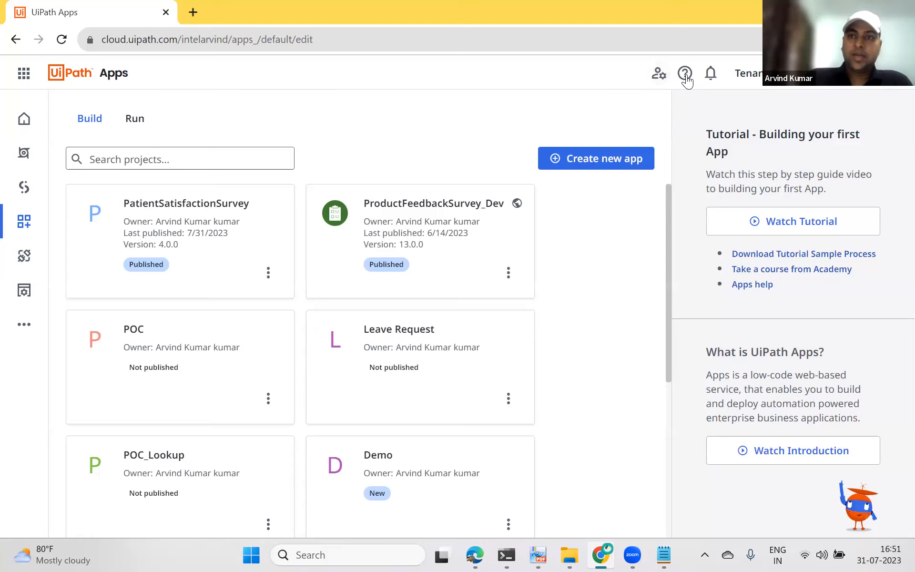
Step: Try assigning the App Creator role to the own user account under Manage Access, closing the panel without assigning
click(658, 74)
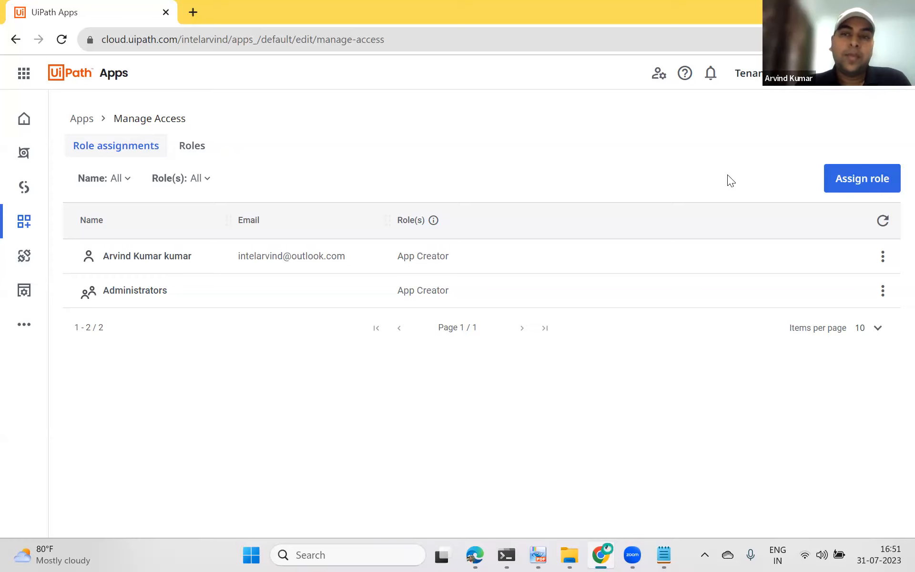
click(839, 179)
click(671, 160)
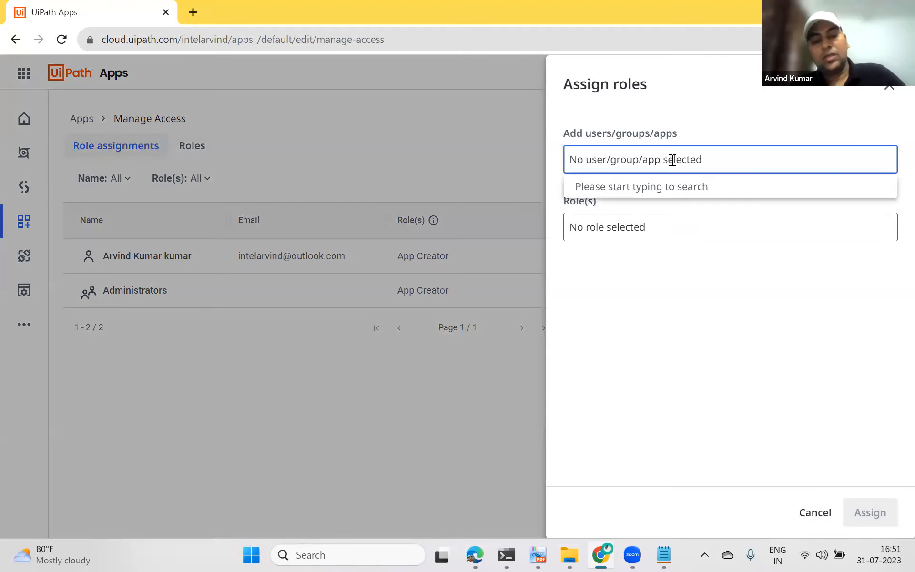
text(arv)
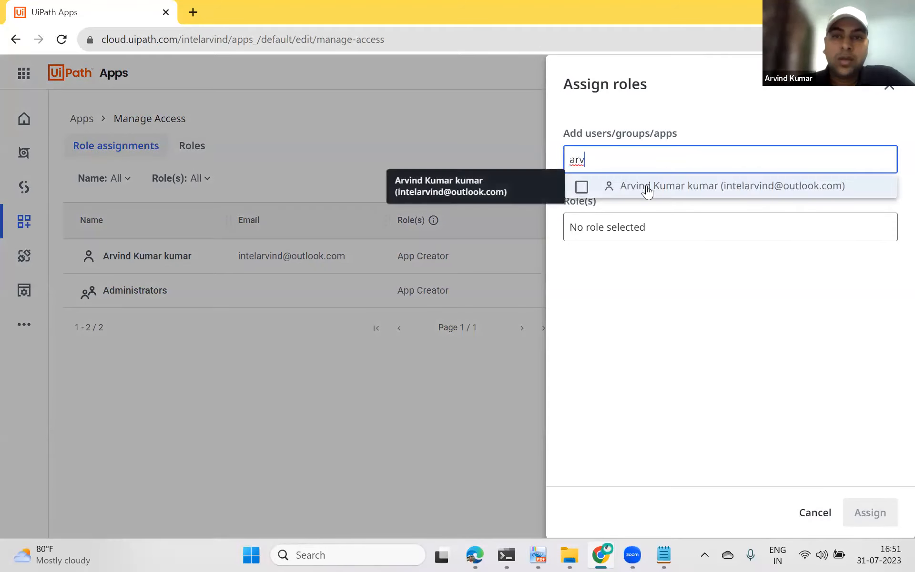
click(649, 186)
click(624, 255)
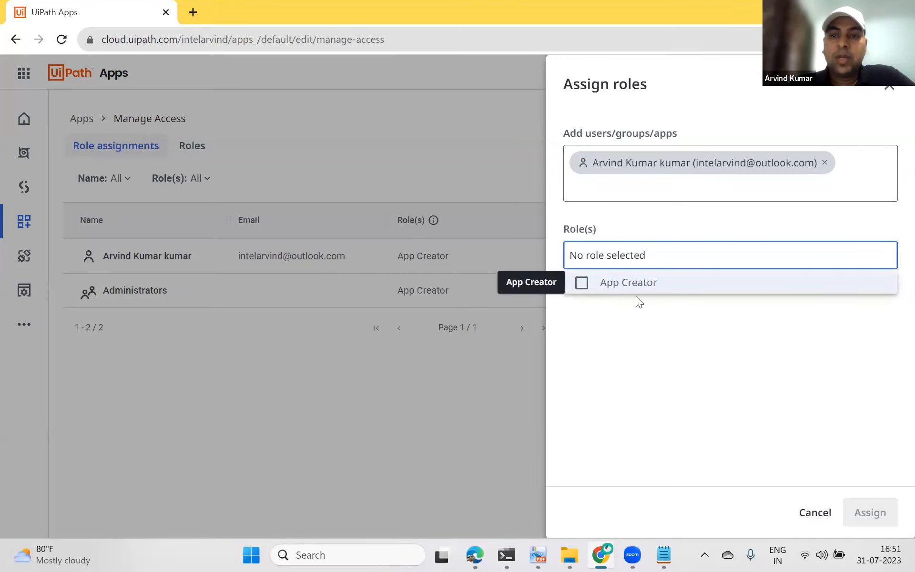
click(581, 283)
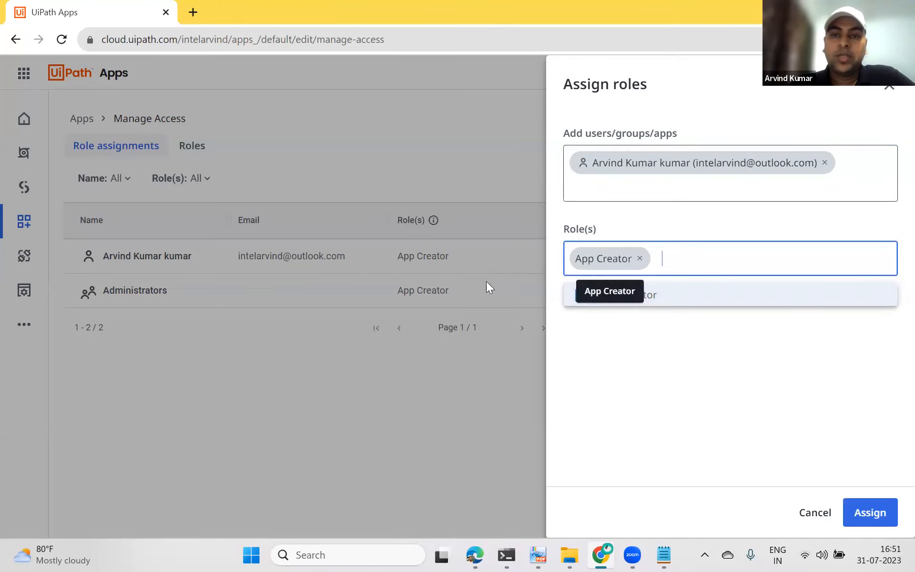
click(888, 88)
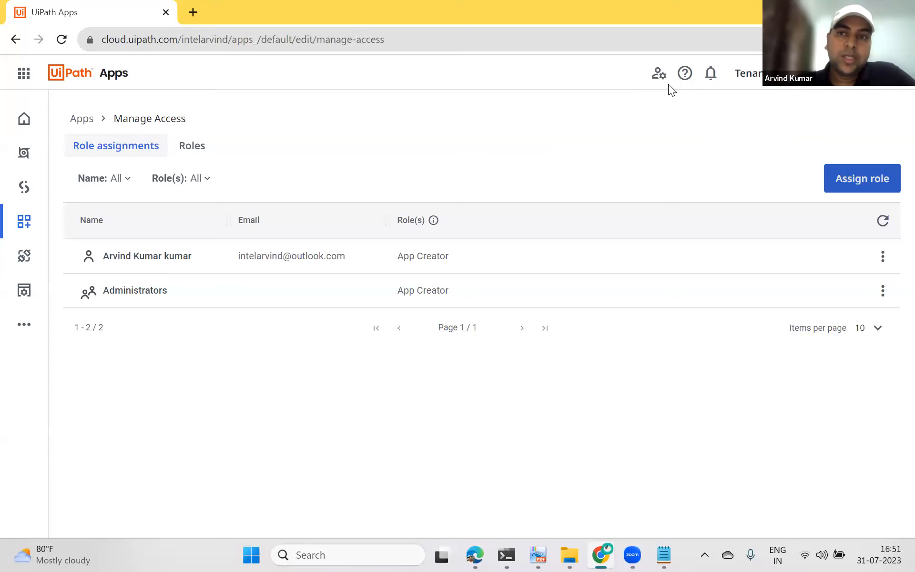
Step: Return to the apps list and browse the Run and Build tabs and the new-app panel
click(90, 116)
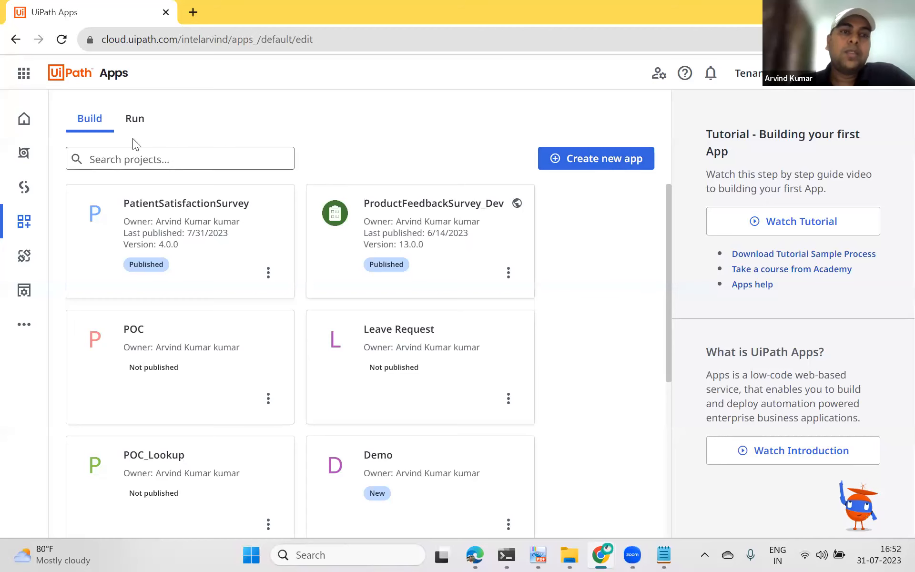
click(135, 122)
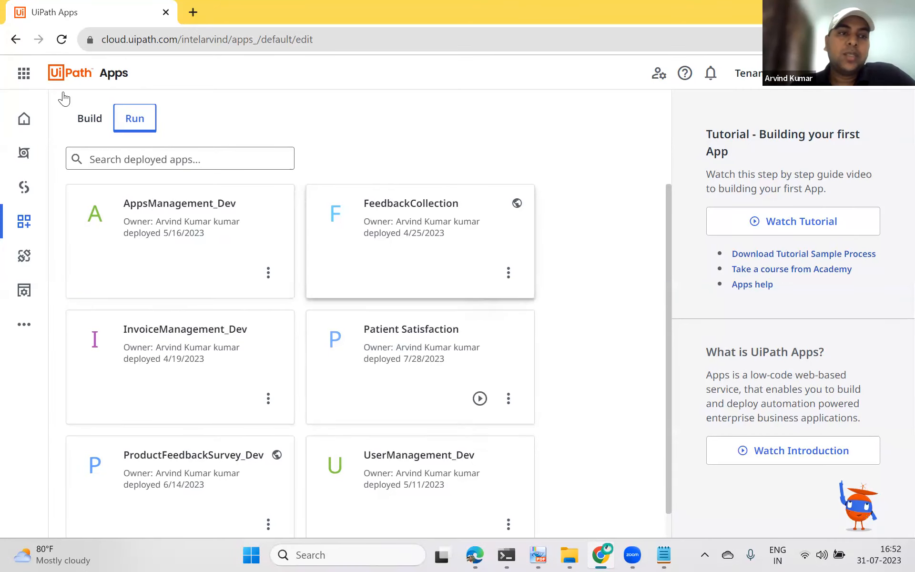
click(74, 124)
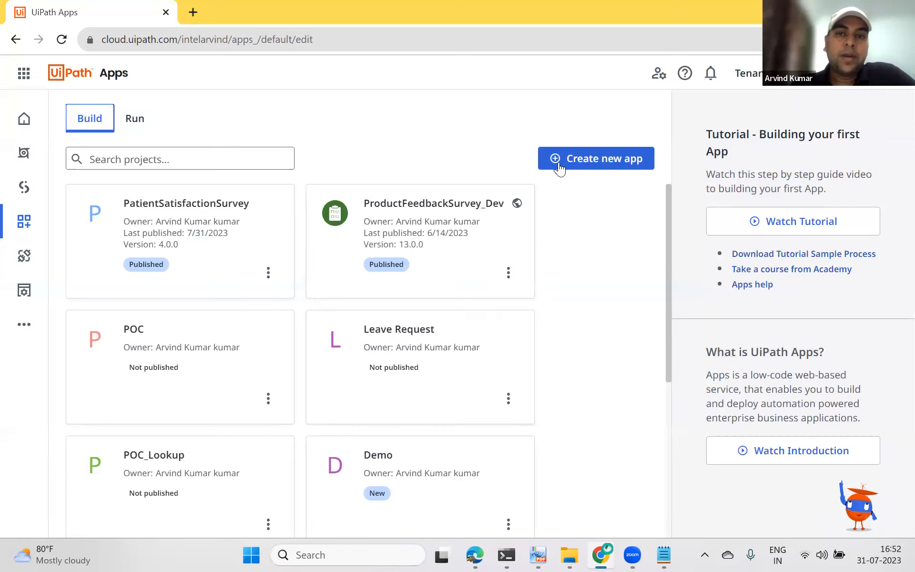
click(632, 163)
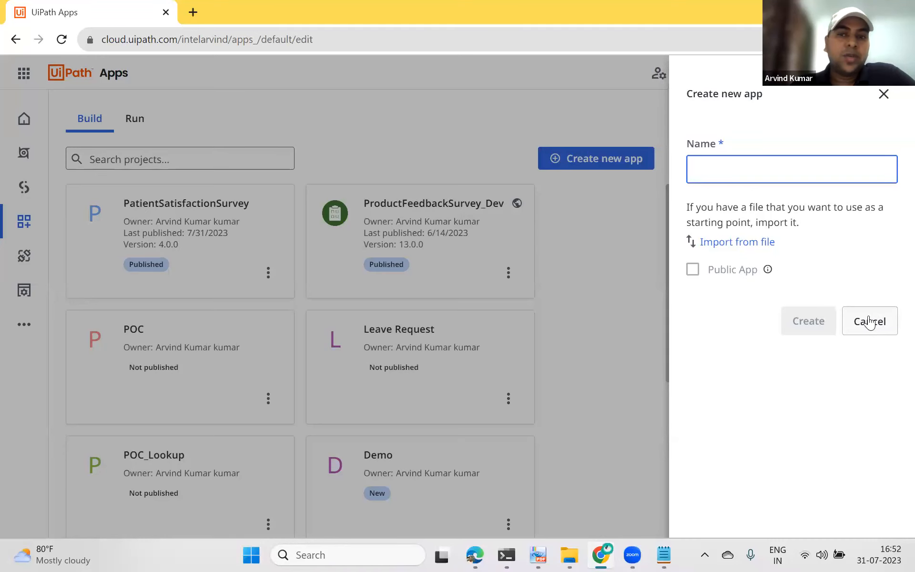
click(883, 94)
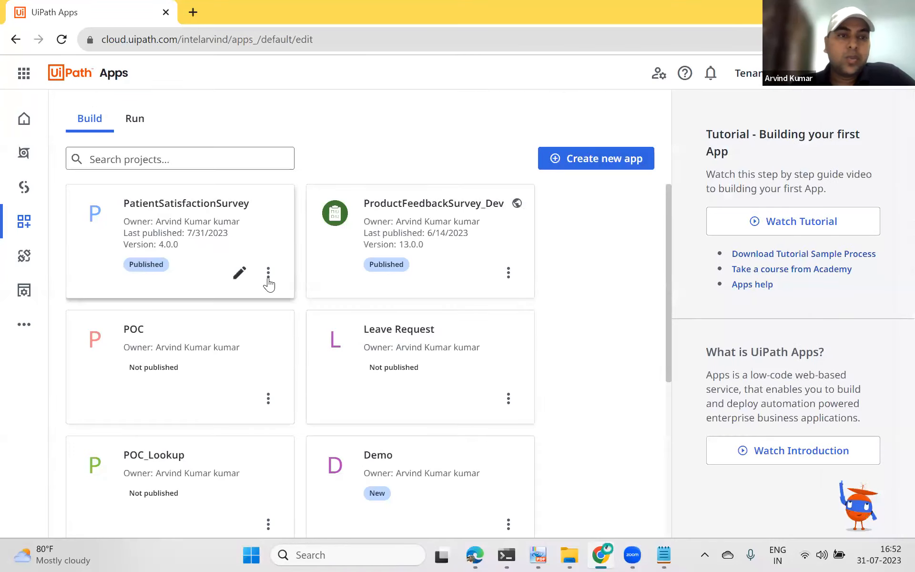
Step: Export the PatientSatisfactionSurvey app as a package file
click(268, 273)
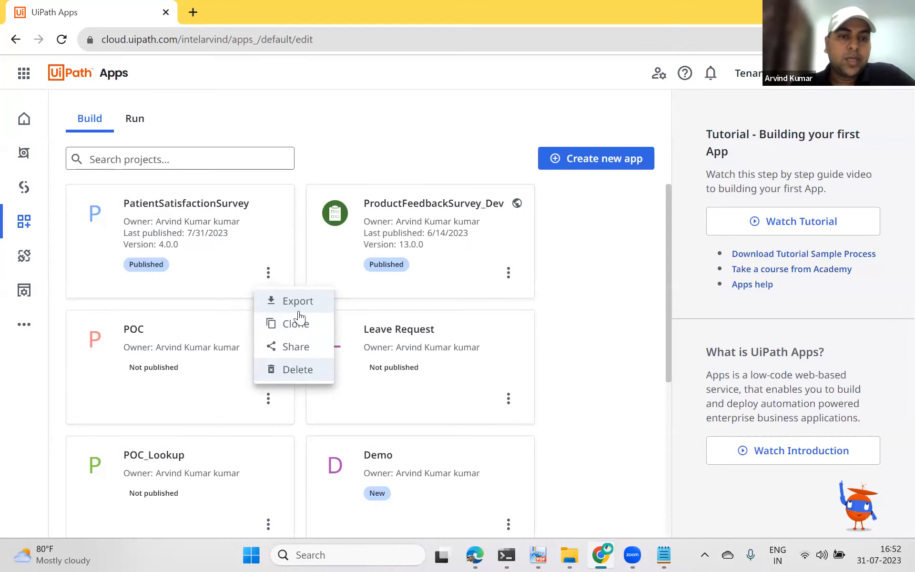
click(292, 301)
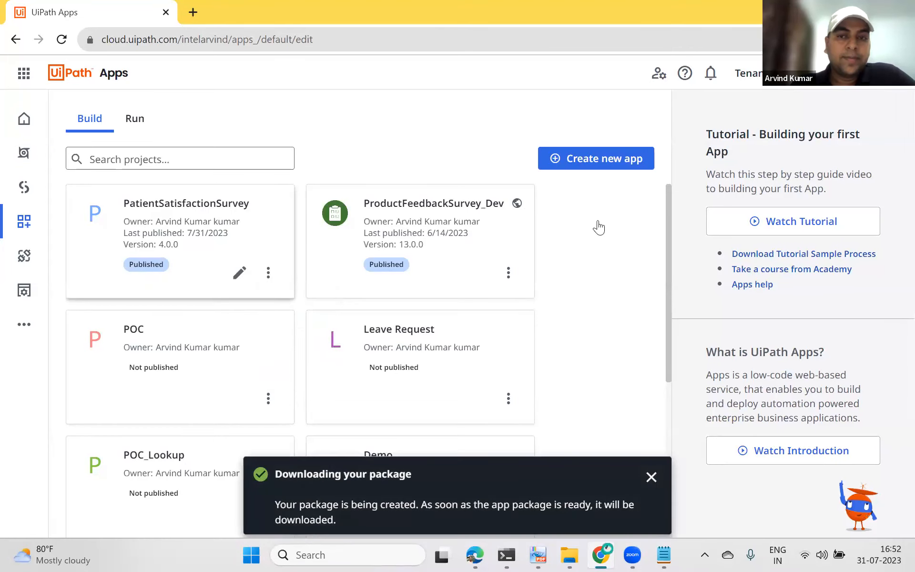
Step: Create a new app named UiPathMeetup imported from the PatientSatisfactionSurvey.uiapp file
click(575, 158)
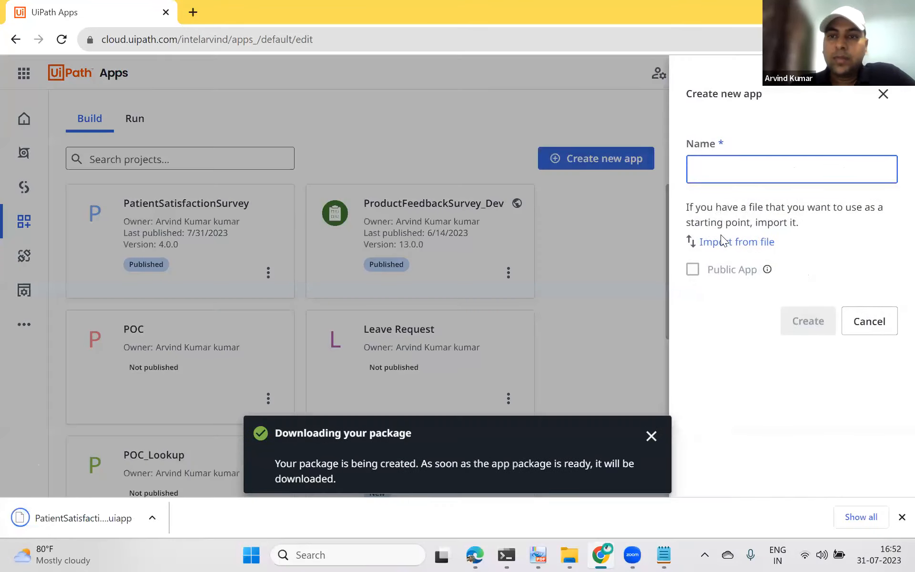
click(733, 244)
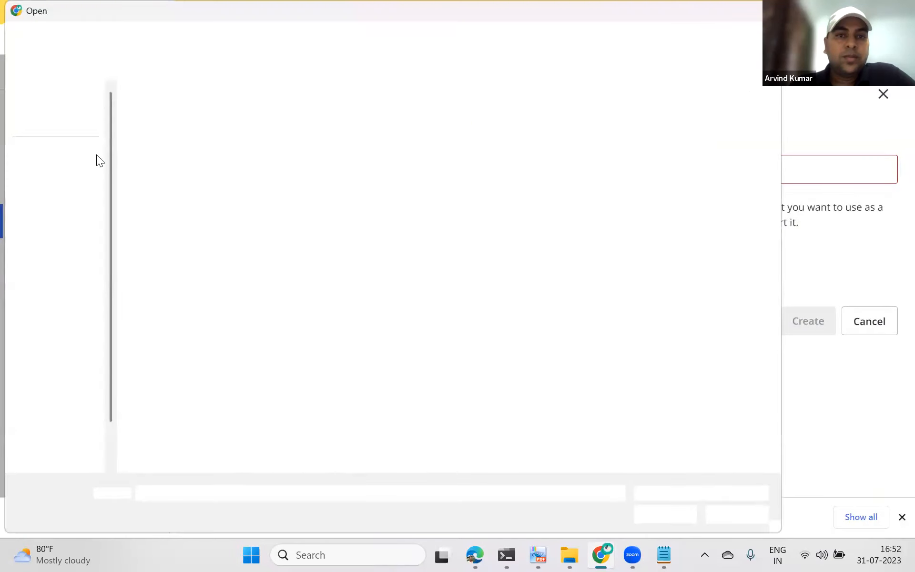
click(166, 134)
double_click(166, 134)
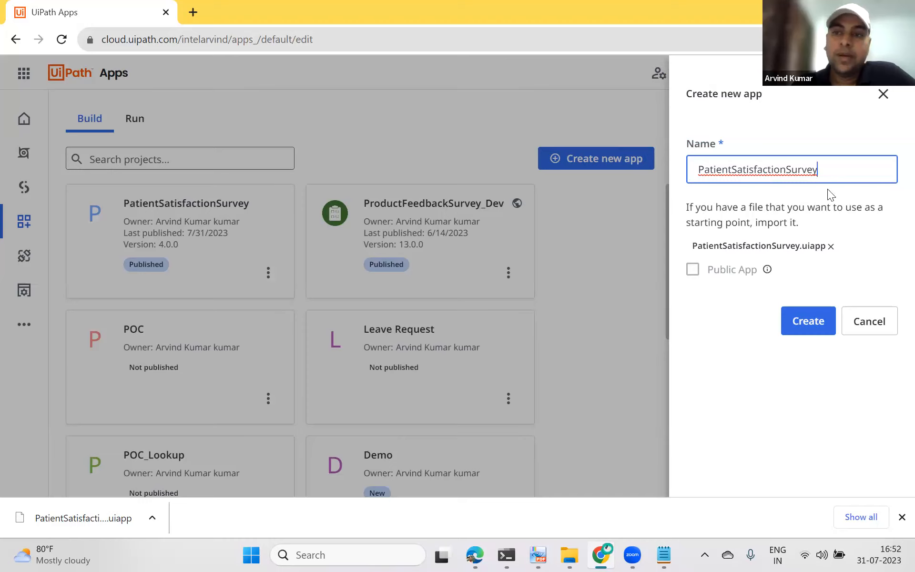
key(BackSpace)
key(BackSpace)
key(BackSpace)
key(BackSpace)
key(BackSpace)
key(BackSpace)
key(BackSpace)
key(BackSpace)
key(BackSpace)
key(BackSpace)
key(BackSpace)
key(BackSpace)
key(BackSpace)
key(BackSpace)
key(BackSpace)
key(BackSpace)
key(BackSpace)
key(BackSpace)
key(BackSpace)
key(BackSpace)
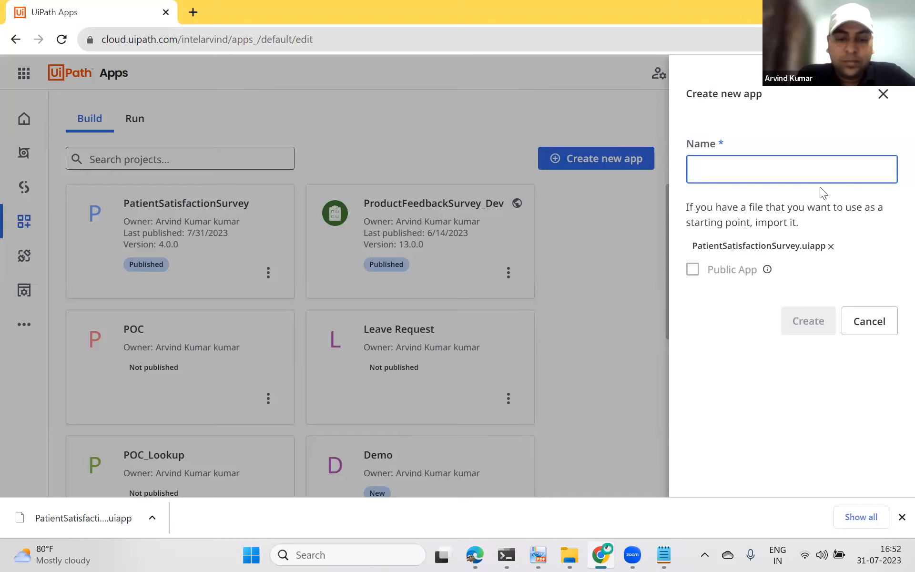
text(UiPath)
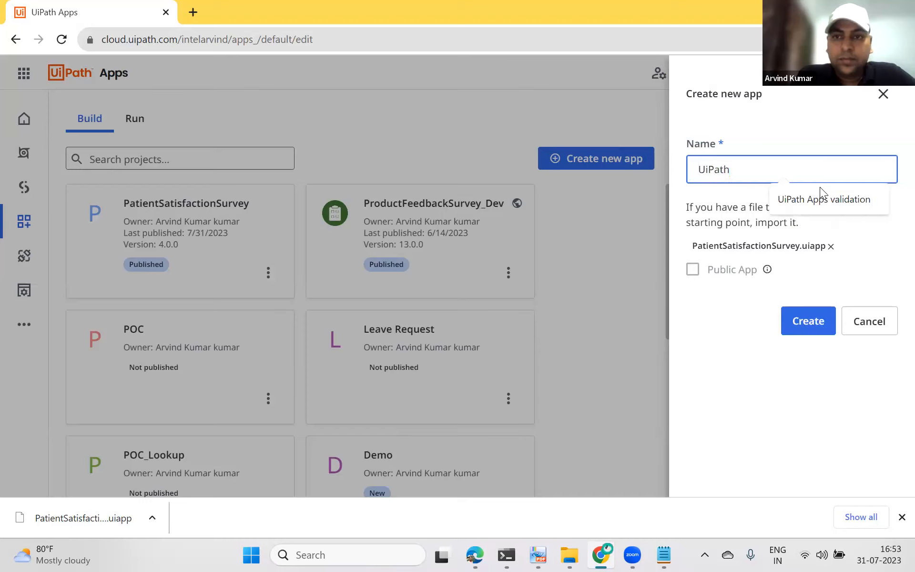
key(BackSpace)
text(Meetup)
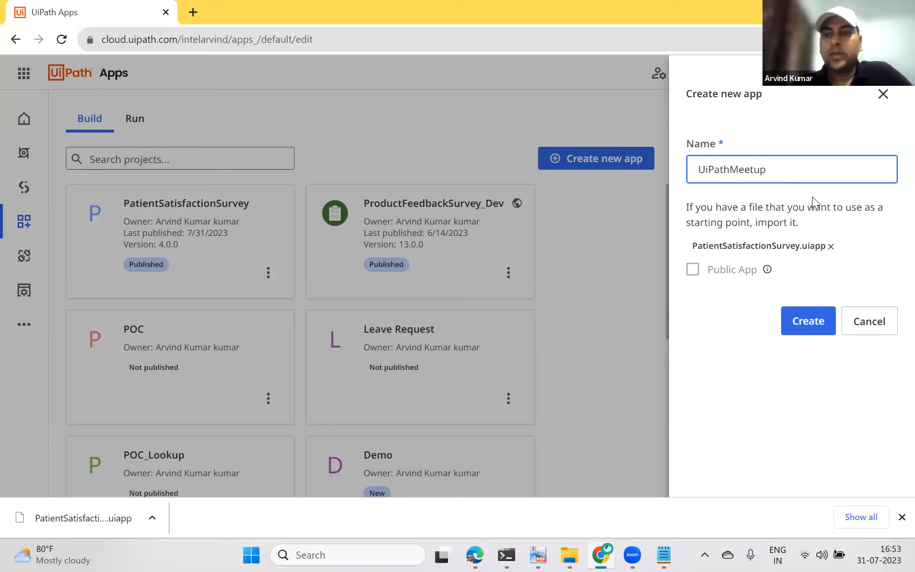
click(787, 320)
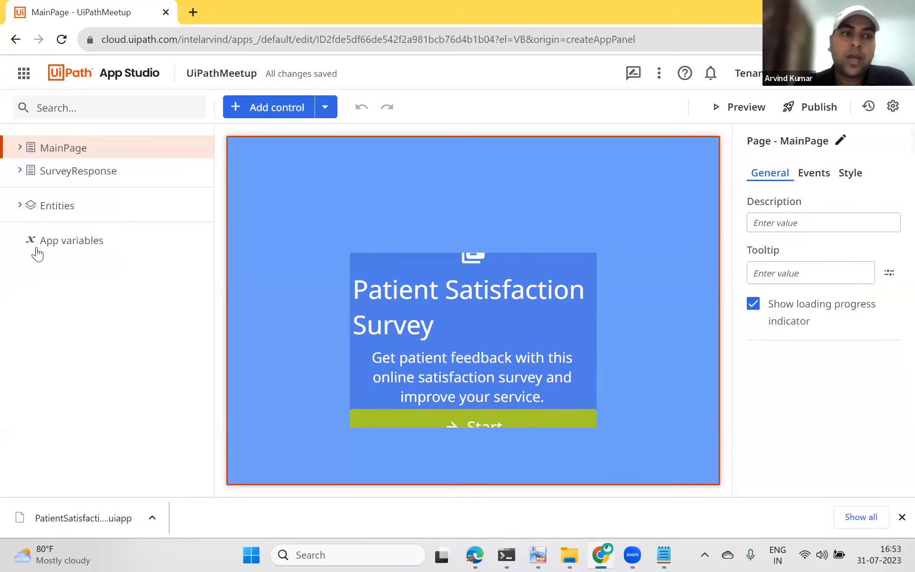
Step: Inspect the entities and the Start button's click event rule, and open a preview of the app
click(21, 207)
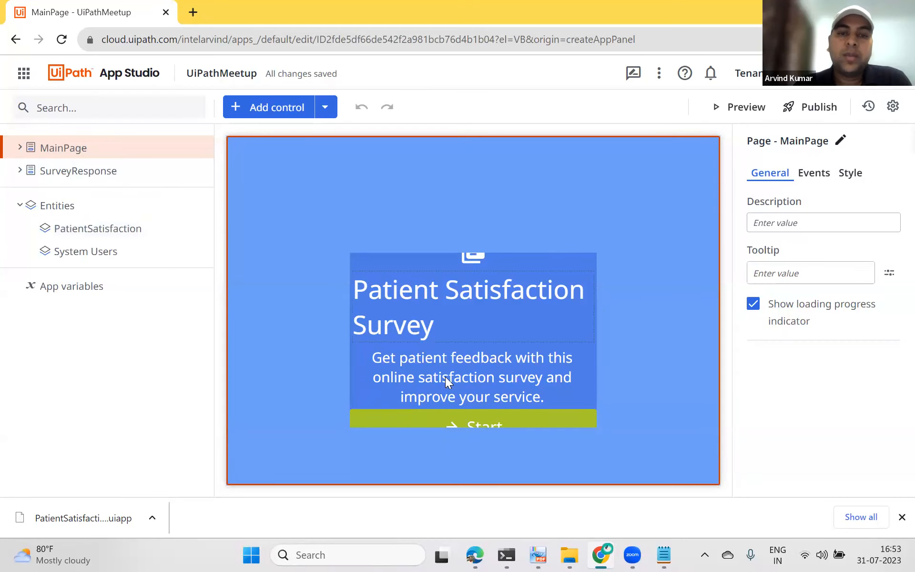
click(408, 420)
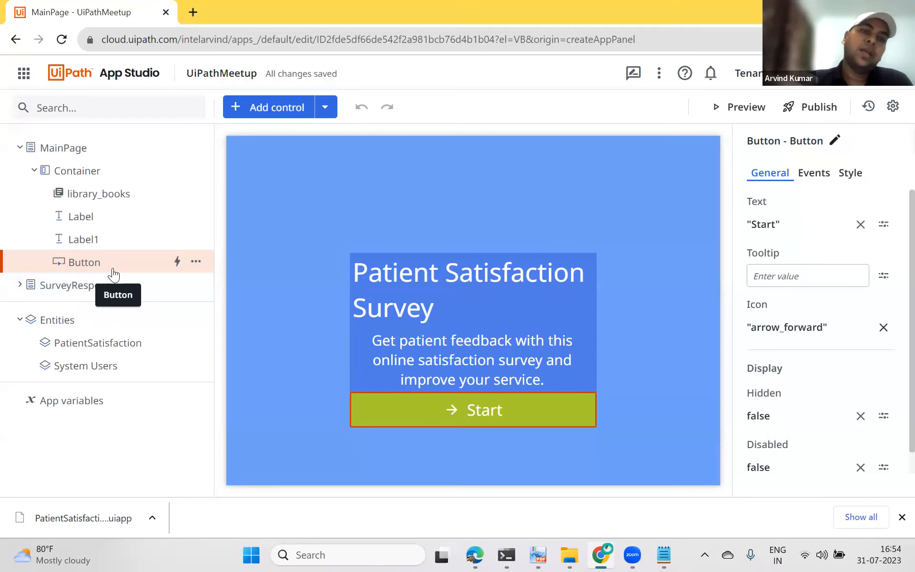
click(804, 187)
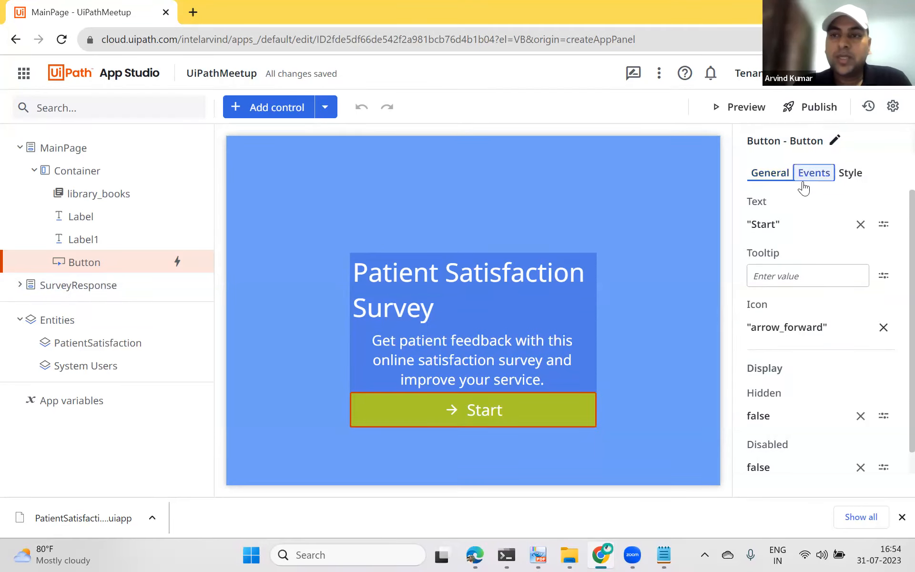
click(800, 240)
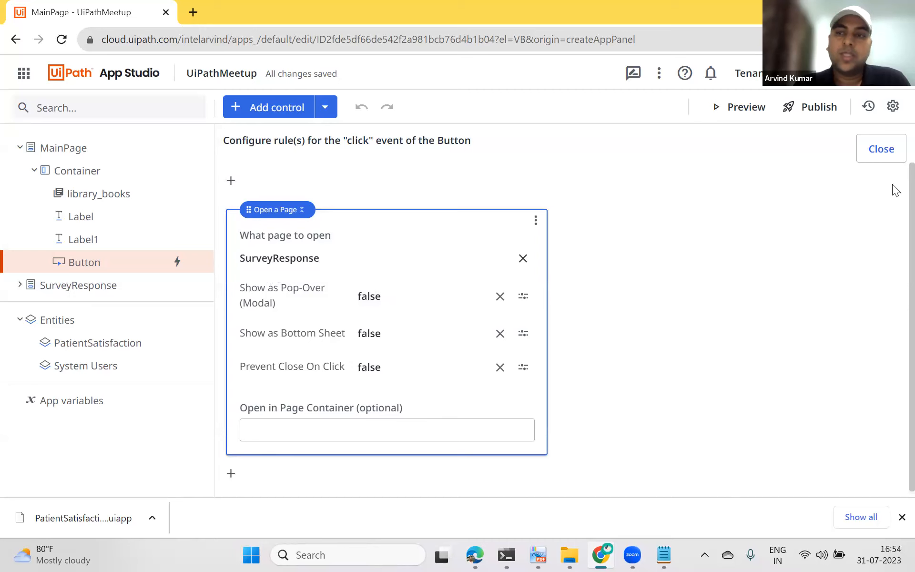
click(885, 149)
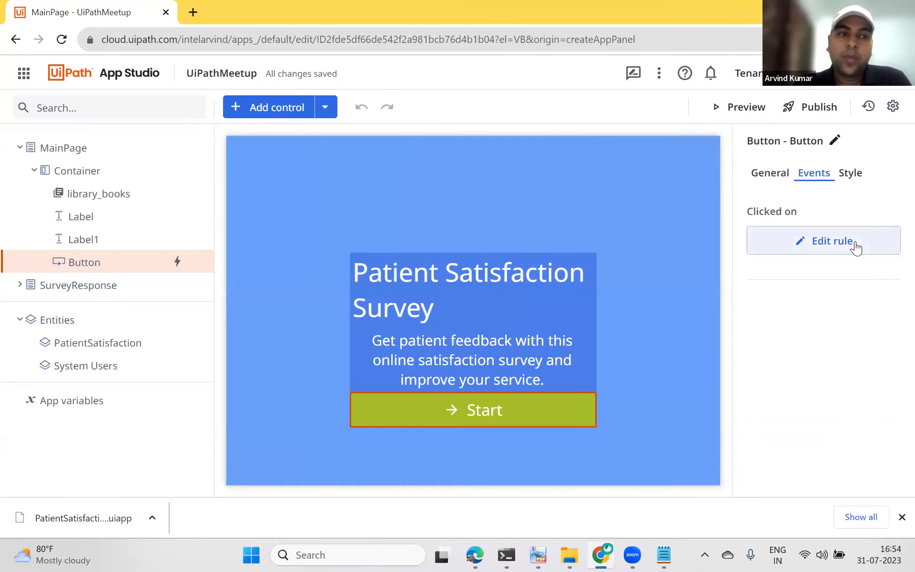
click(739, 108)
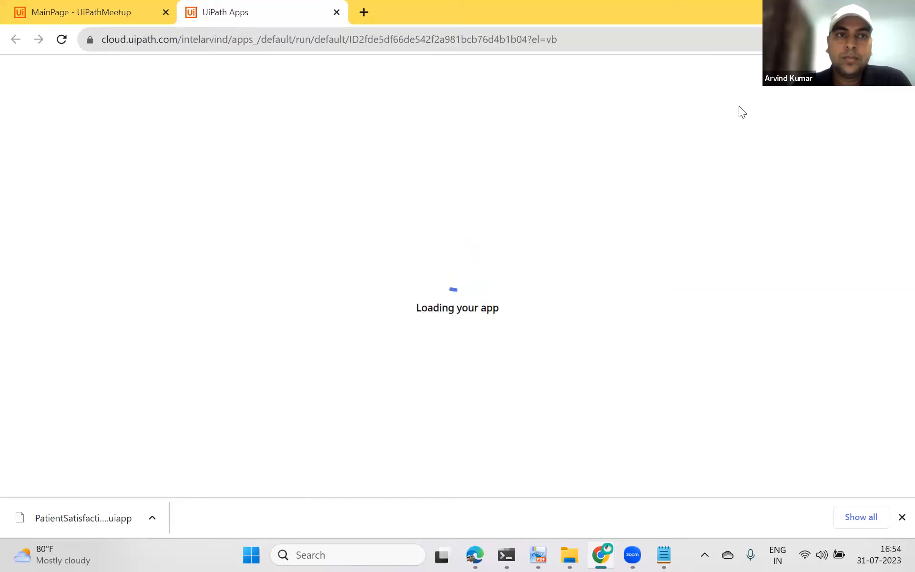
click(110, 11)
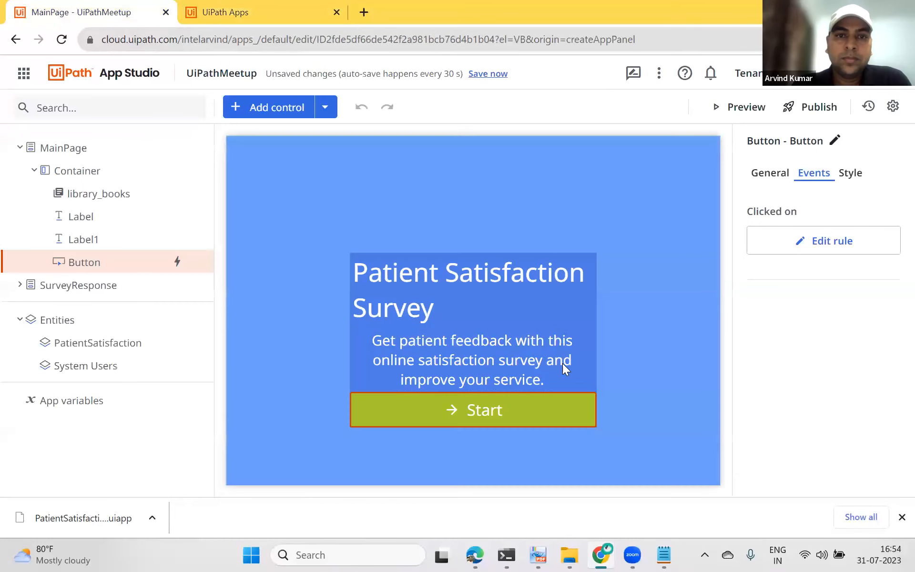
Step: Change the main page title label's text to "Patient Satisfaction Survey - UiPath Meetup"
click(447, 312)
click(771, 173)
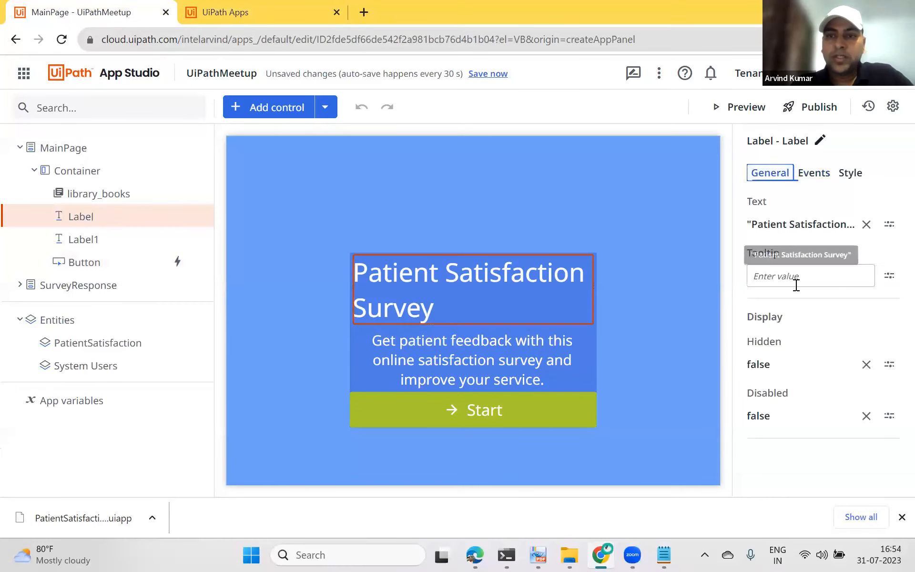
click(801, 223)
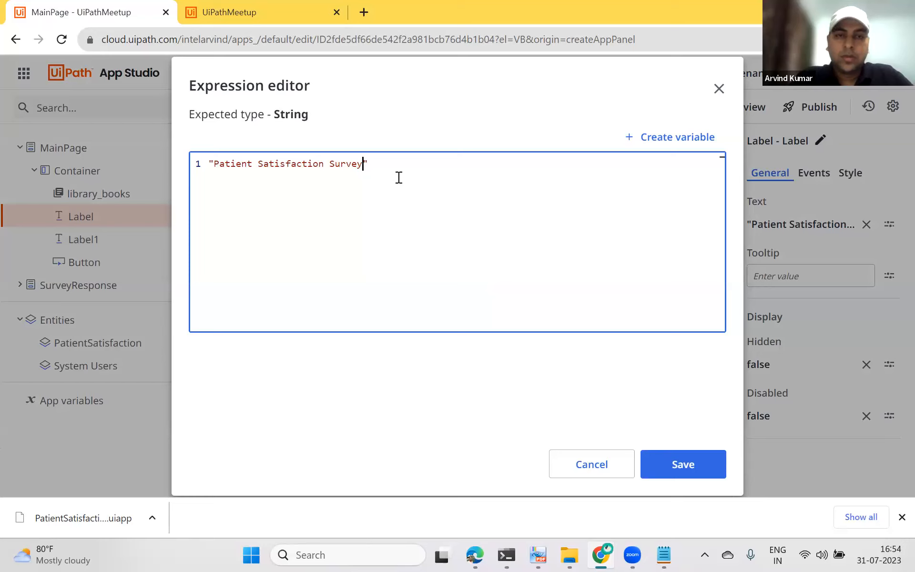
text(Path Meetup)
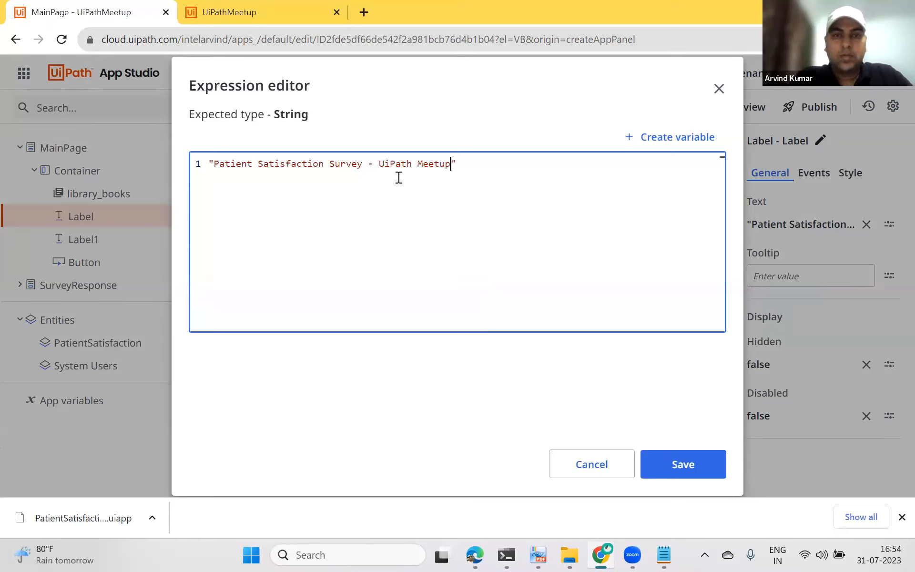
click(694, 474)
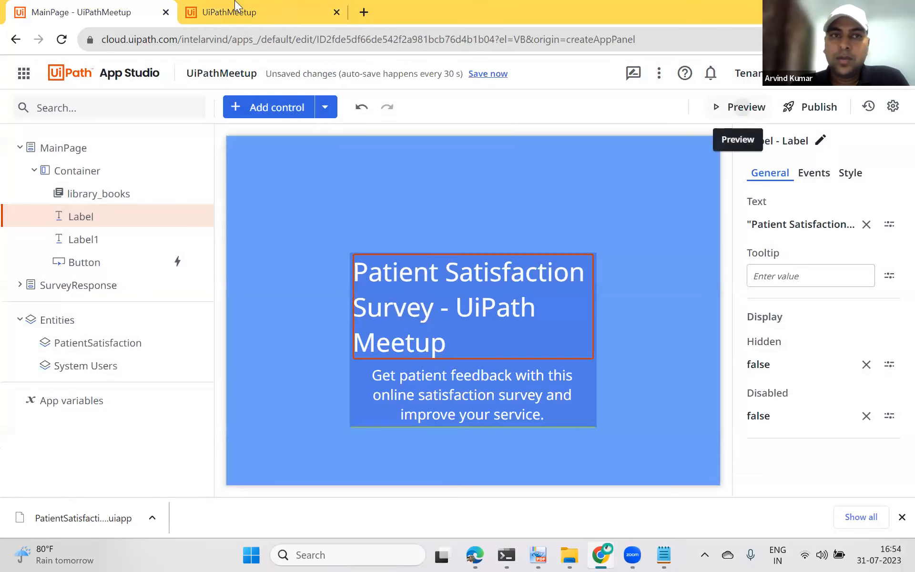
Step: Preview the app and test the Start button's navigation to the survey page and back
click(744, 107)
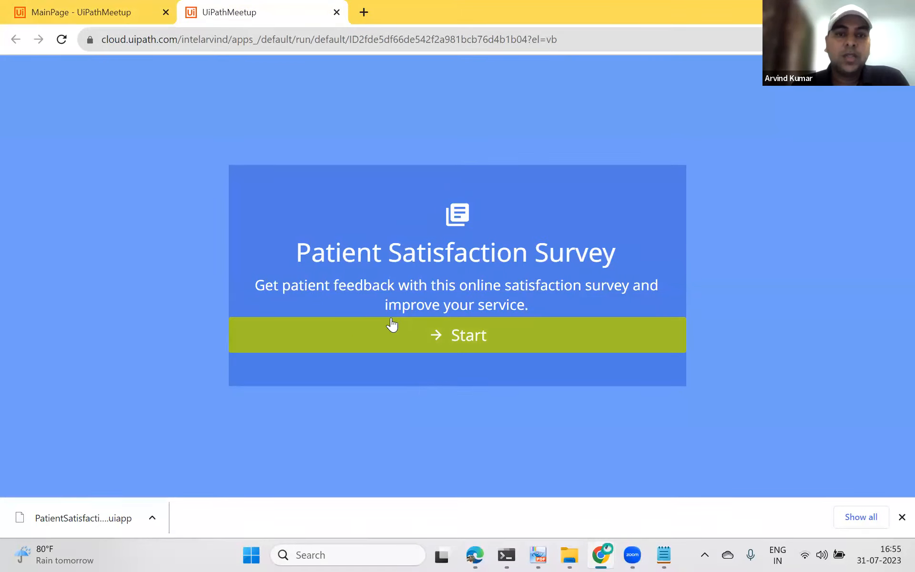
click(464, 335)
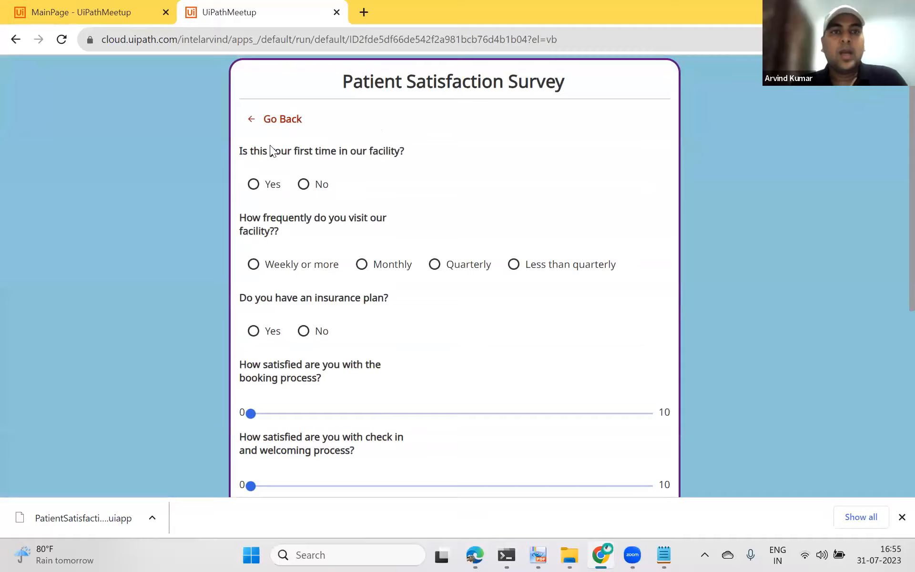
click(279, 121)
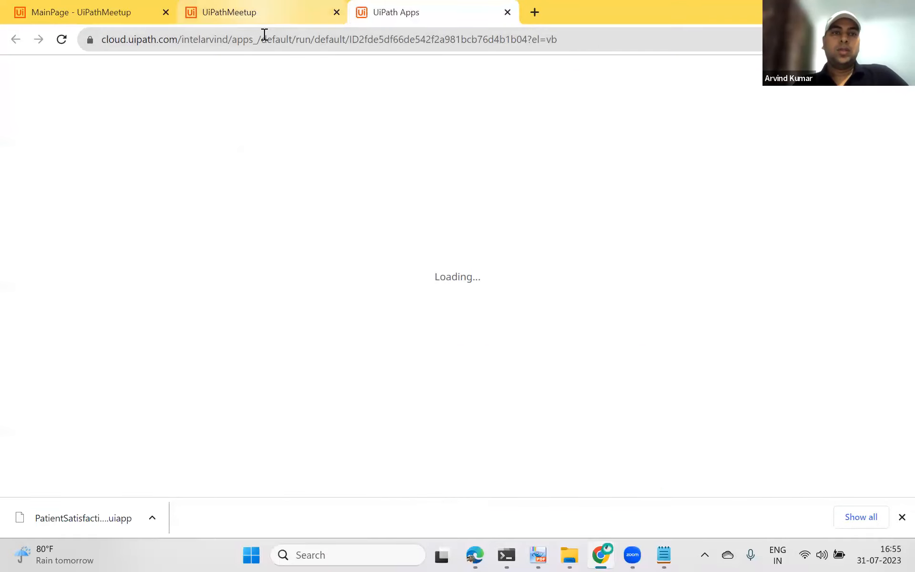
click(263, 18)
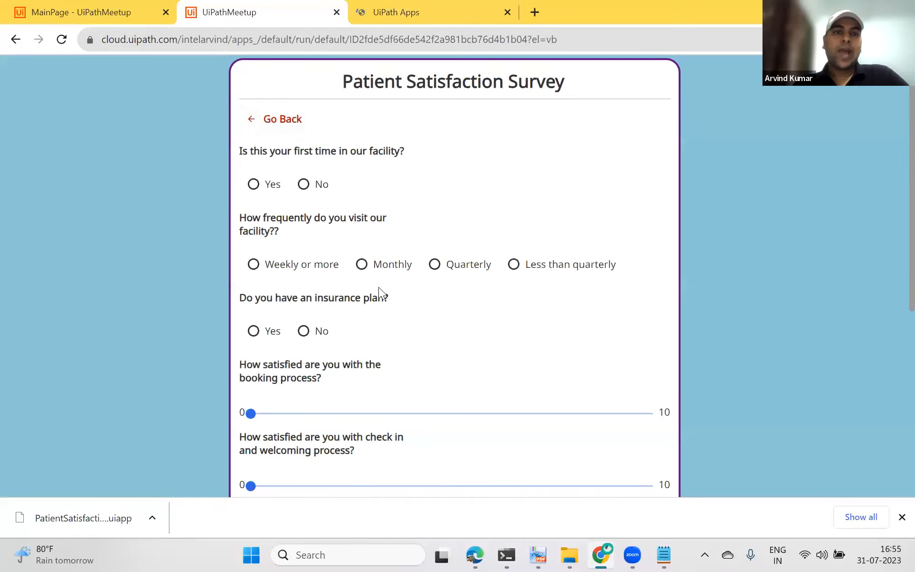
Step: Answer the survey questions: choose Monthly visits, No insurance plan, and set both satisfaction sliders to about 5
scroll(381, 310, down, 7)
scroll(395, 276, up, 7)
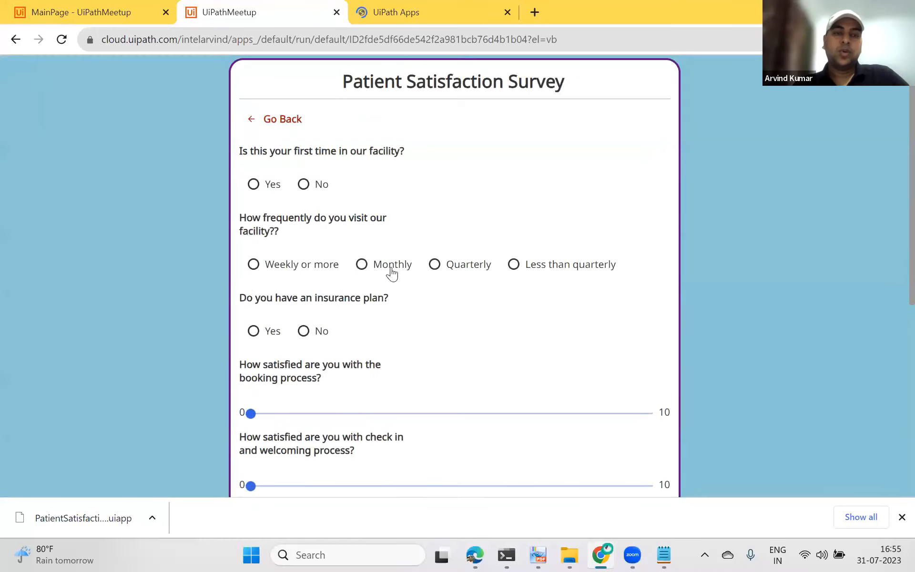
click(362, 264)
click(304, 331)
scroll(362, 363, down, 4)
click(424, 198)
click(425, 270)
scroll(295, 273, down, 3)
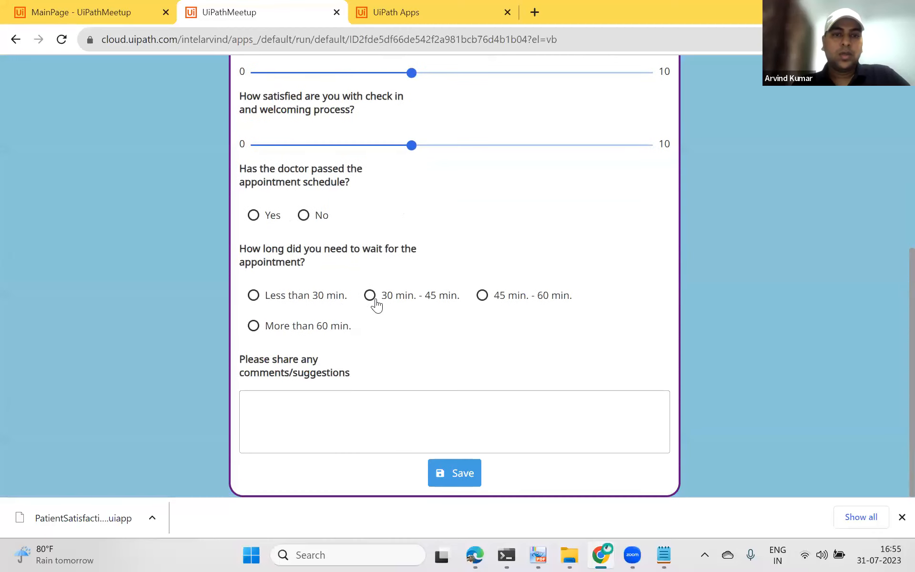
Step: Choose a 30 min. - 45 min. wait, enter the comment "UiPath Meetup", and save the survey response
click(301, 413)
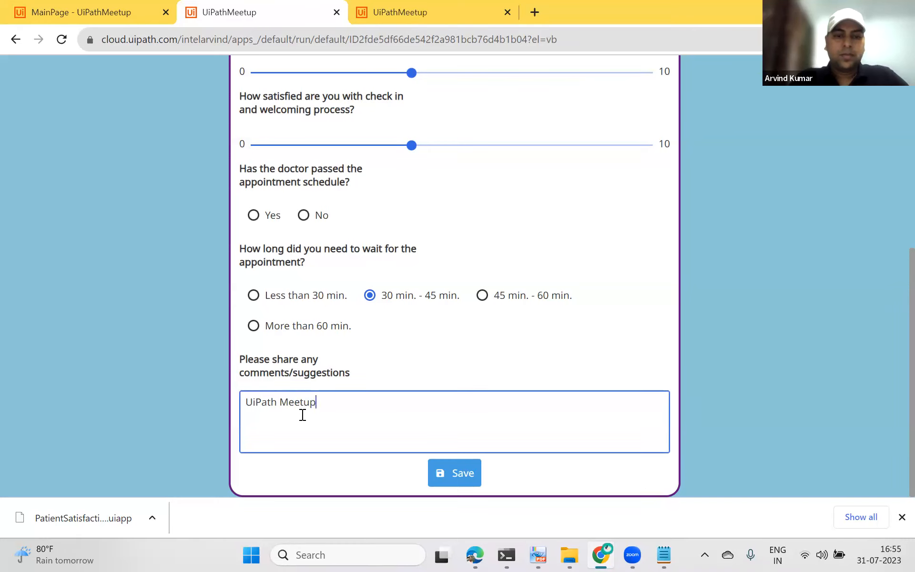
click(465, 473)
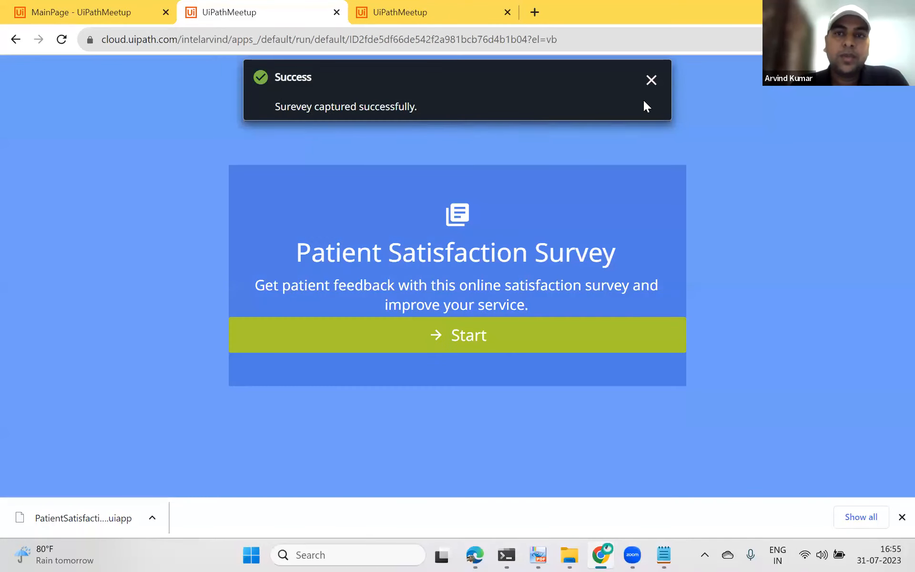
click(651, 80)
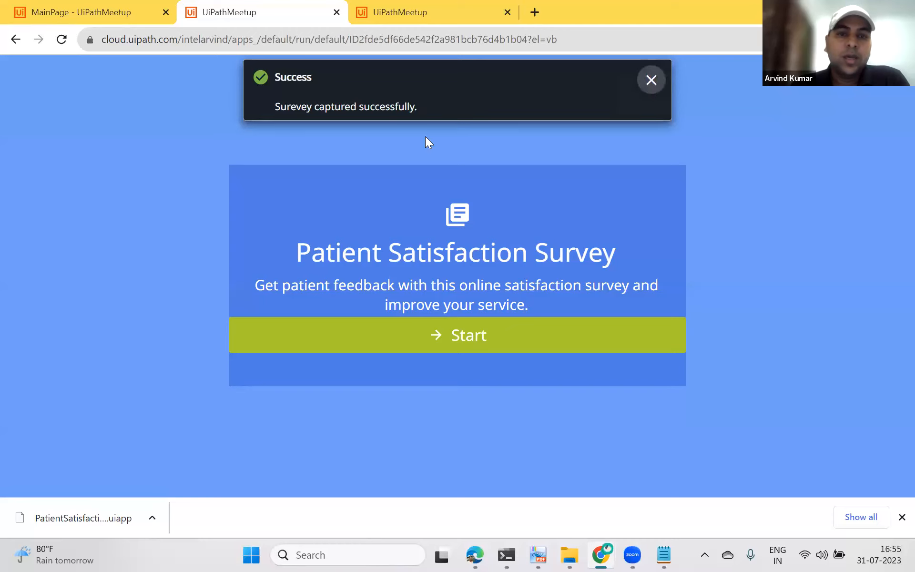
Step: Return to the UiPathMeetup editor and publish the app
click(92, 9)
click(249, 14)
click(104, 5)
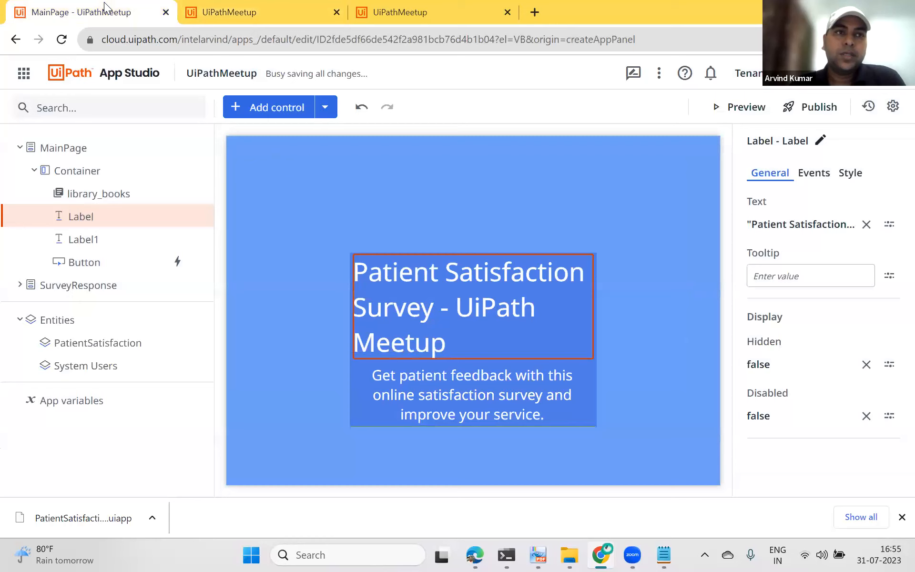
click(812, 108)
click(570, 364)
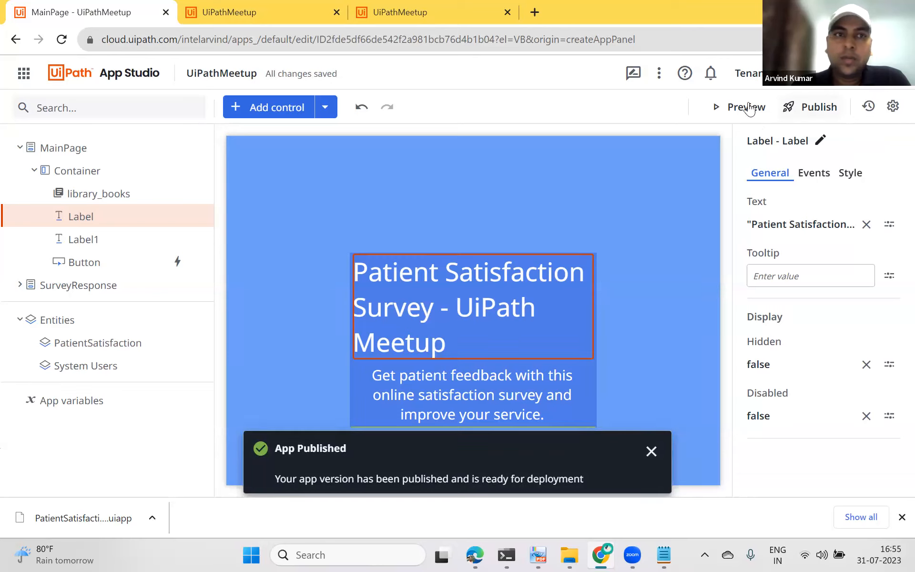
Step: Open the Apps home and look through the built projects and the deployed apps lists
click(24, 74)
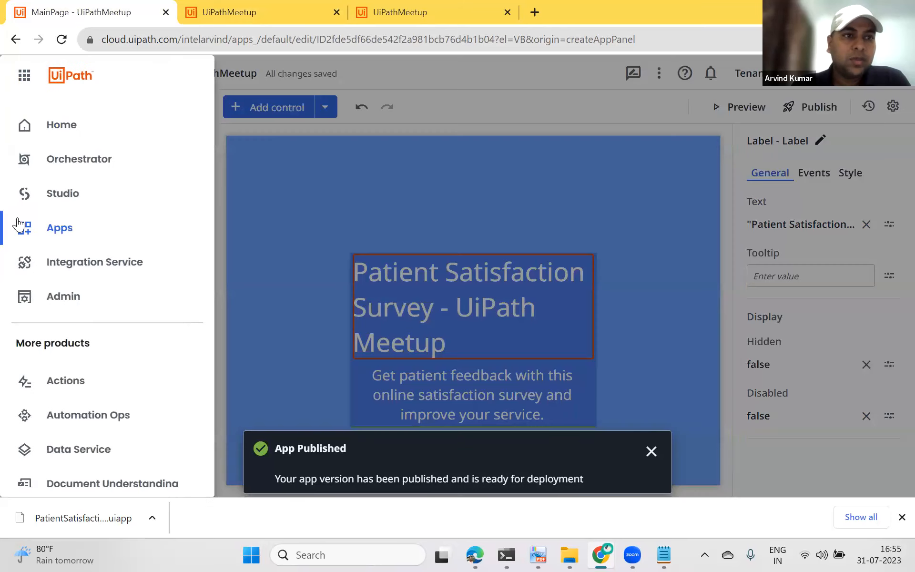
click(62, 235)
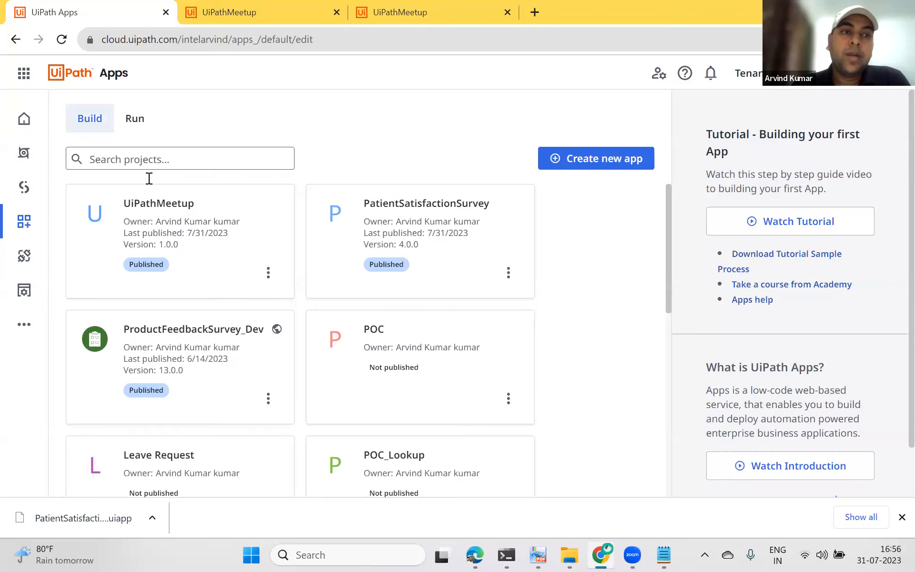
click(141, 122)
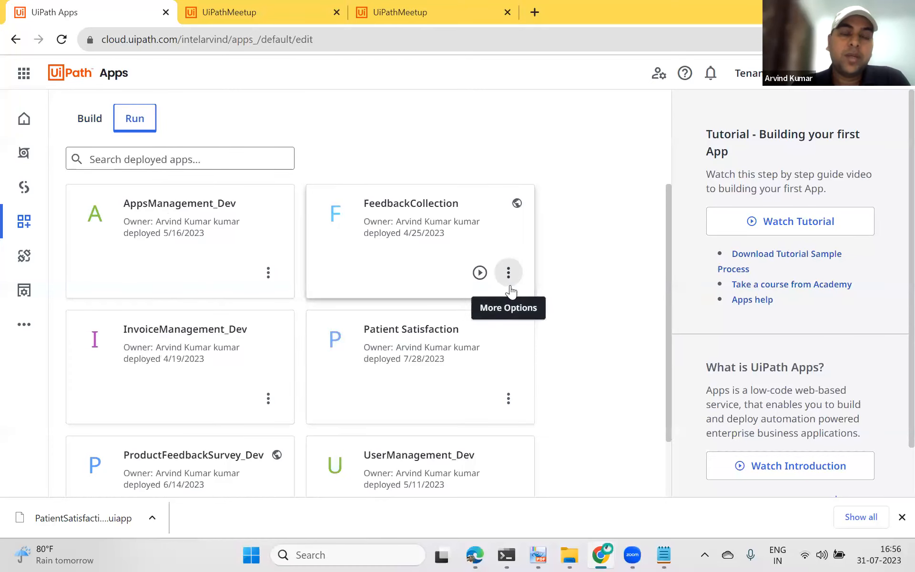
click(96, 120)
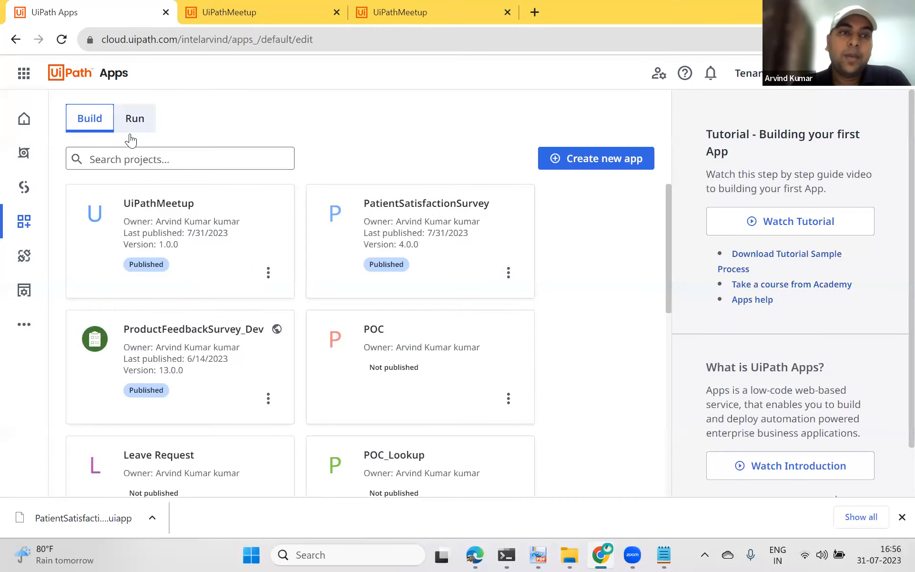
click(135, 119)
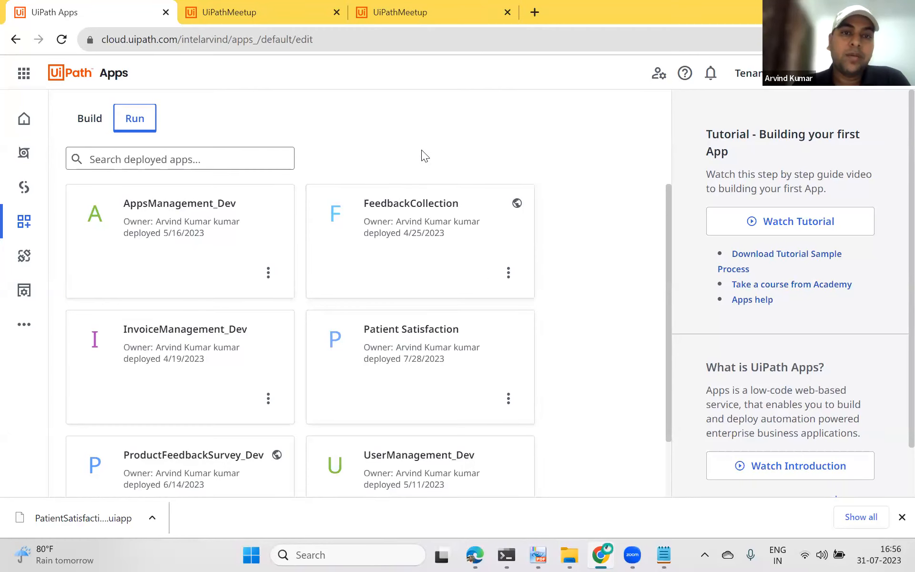
Step: Create a new Orchestrator folder named UiPathMeetup using the tenant package feed
click(29, 161)
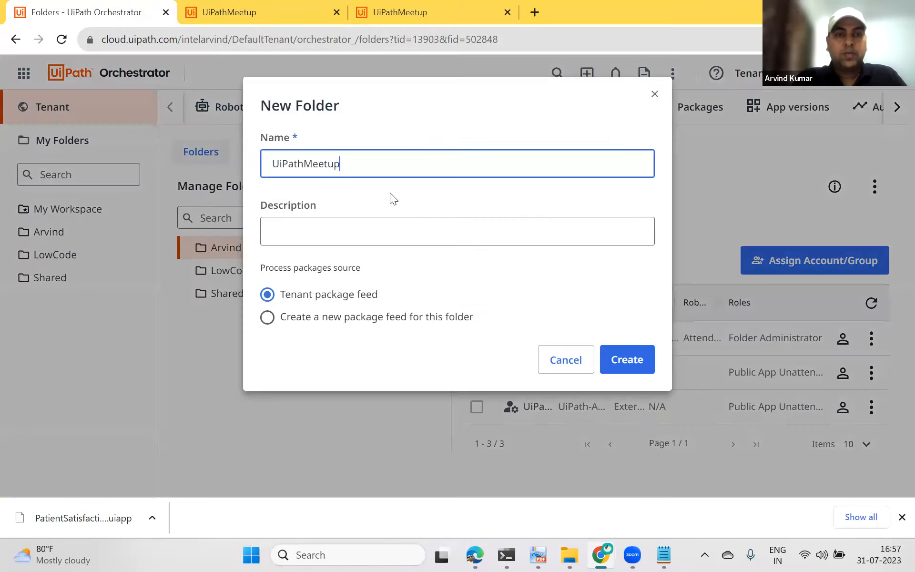
click(645, 361)
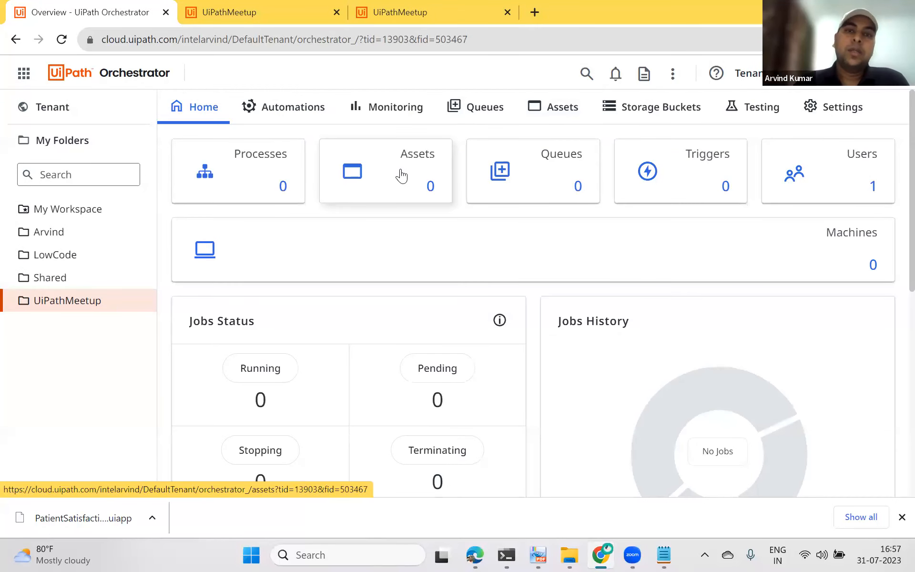
Step: Deploy the UiPathMeetup app, version 1.0.0, into the UiPathMeetup folder's apps
click(269, 113)
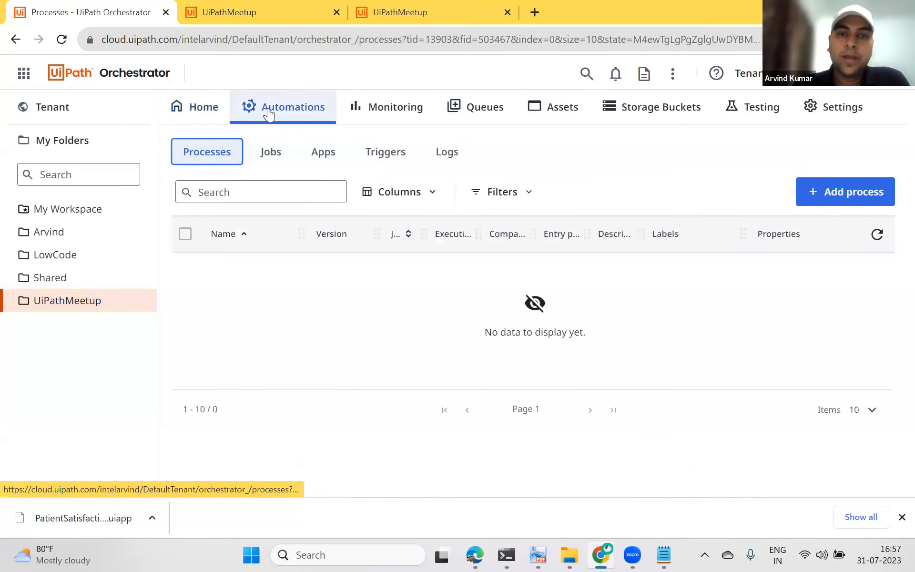
click(323, 155)
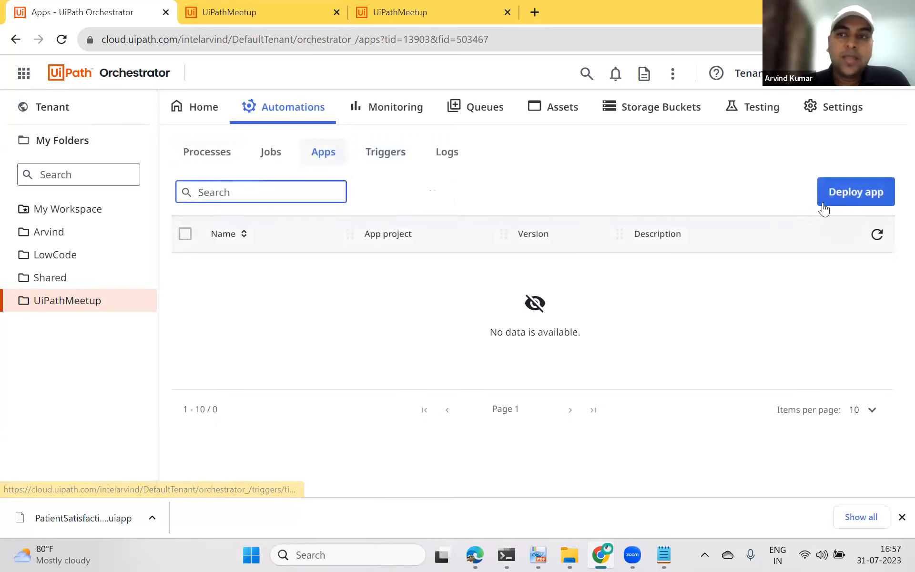
click(873, 198)
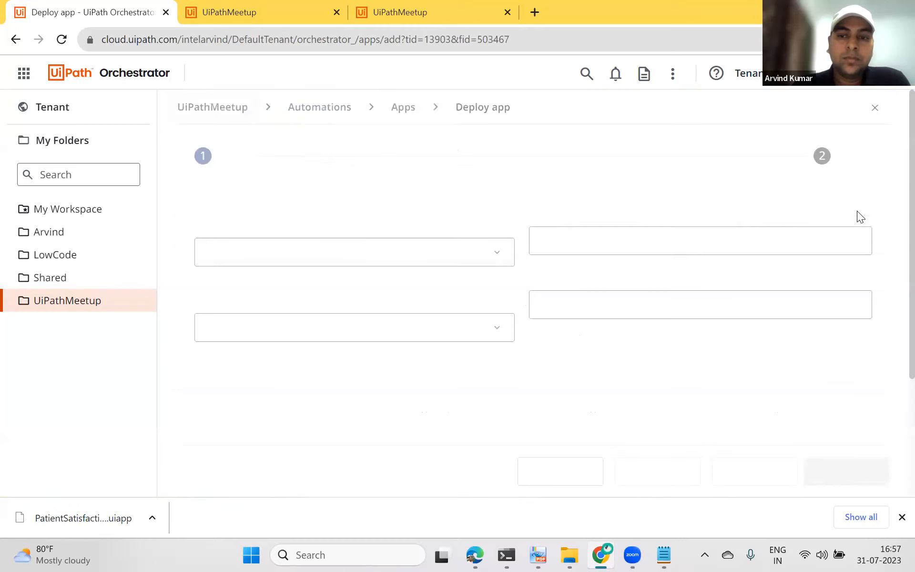
click(261, 281)
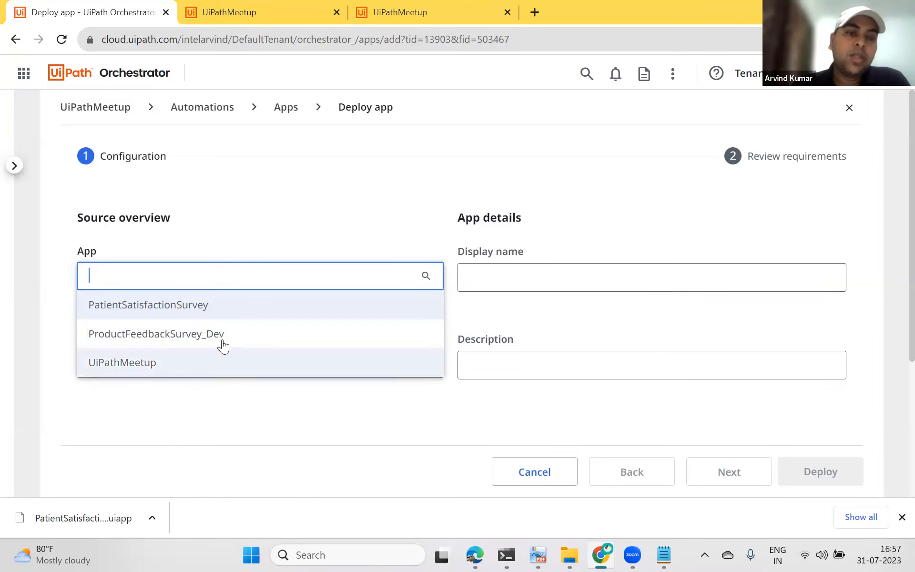
click(142, 365)
click(509, 279)
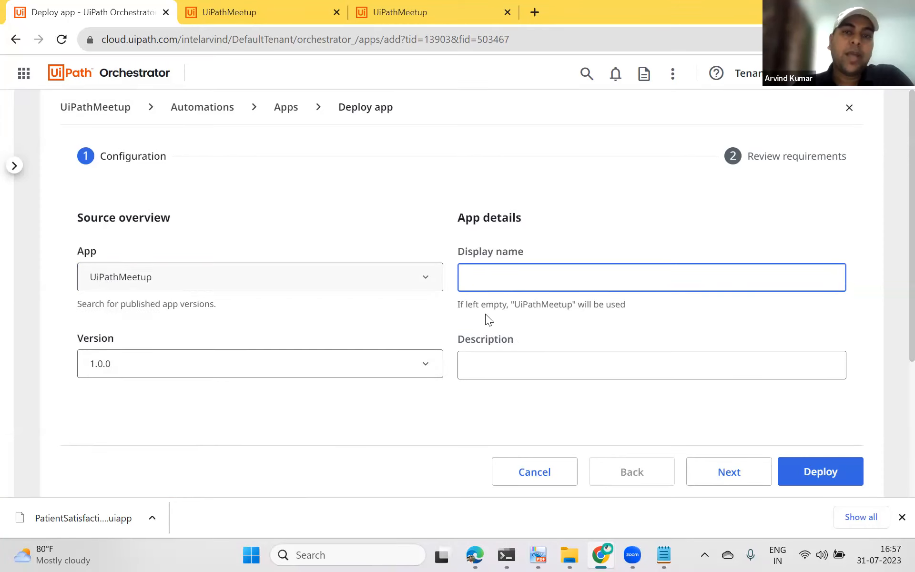
scroll(435, 321, down, 2)
click(260, 295)
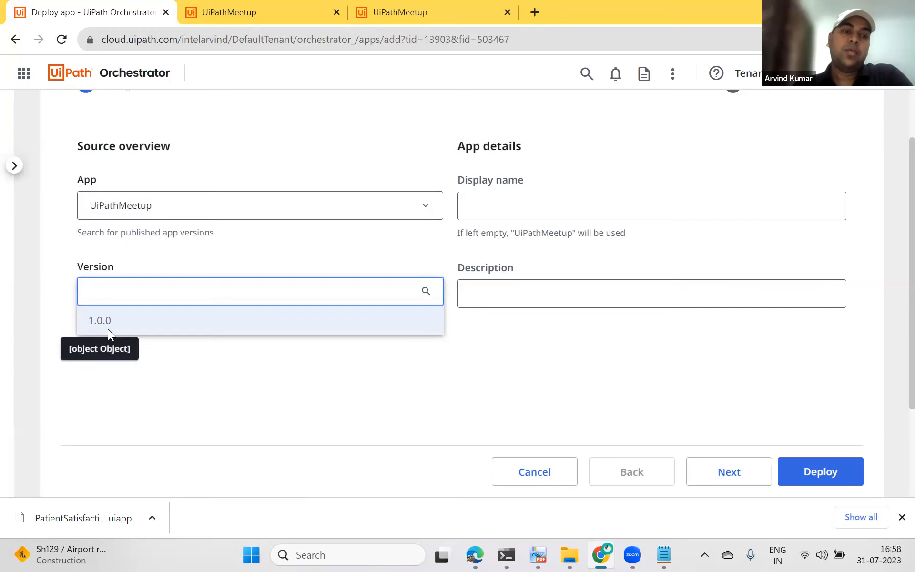
click(320, 375)
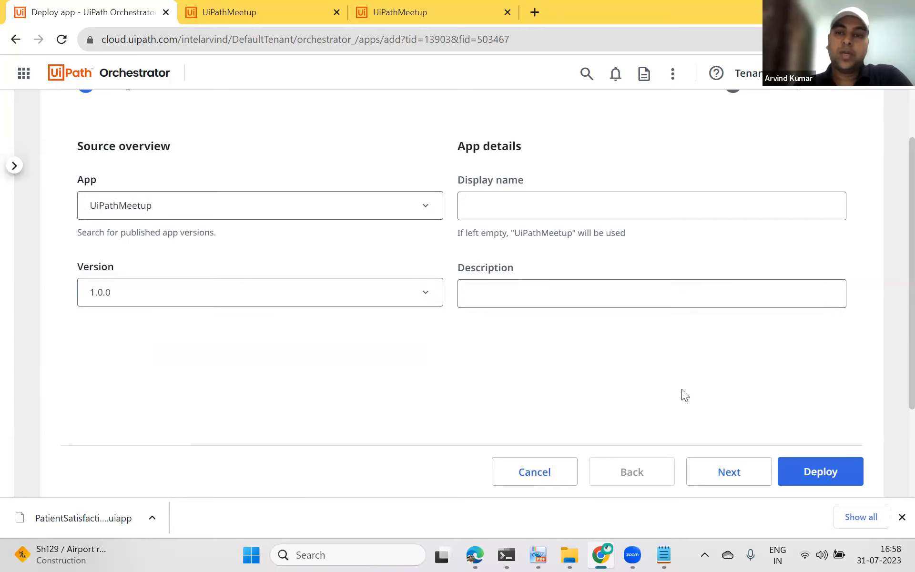
scroll(715, 419, down, 3)
click(789, 461)
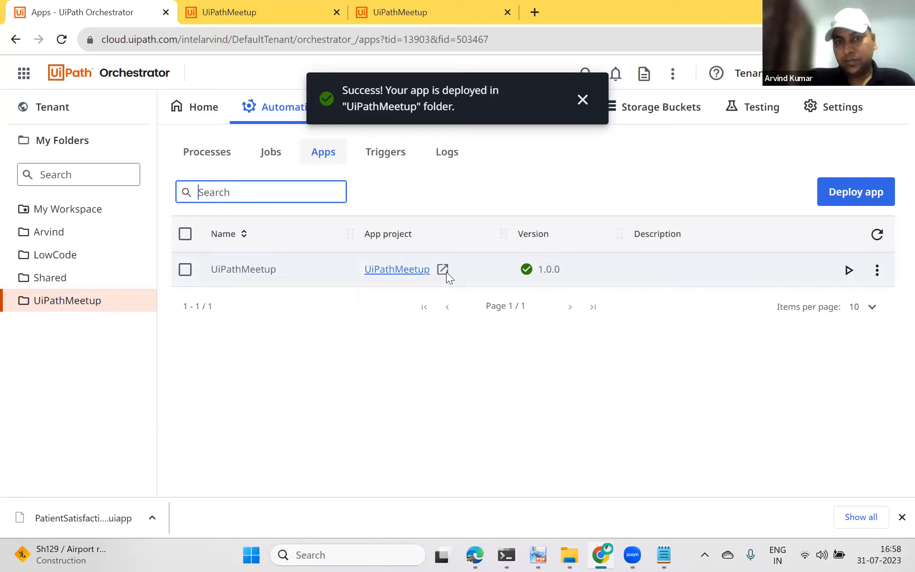
Step: Run the deployed UiPathMeetup app and examine its production URL
click(850, 270)
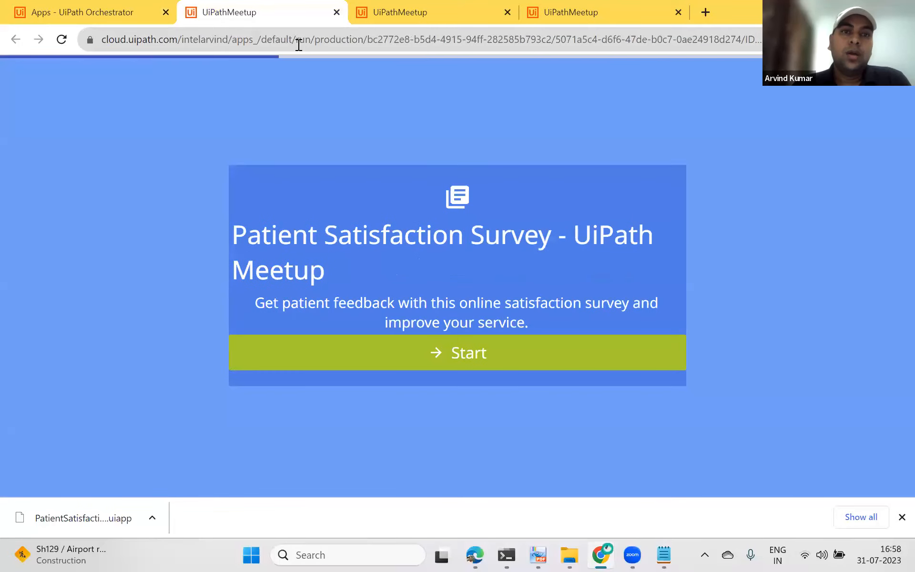
click(298, 44)
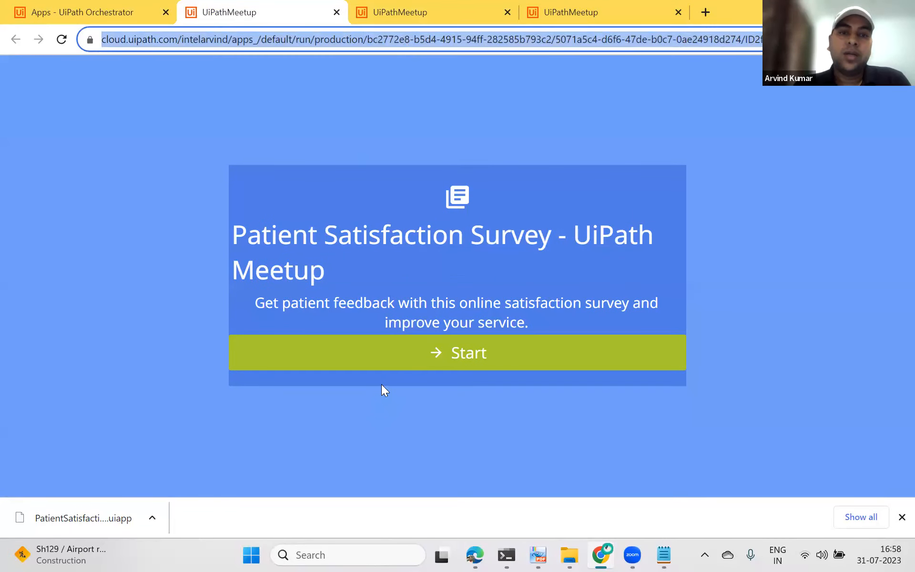
click(103, 9)
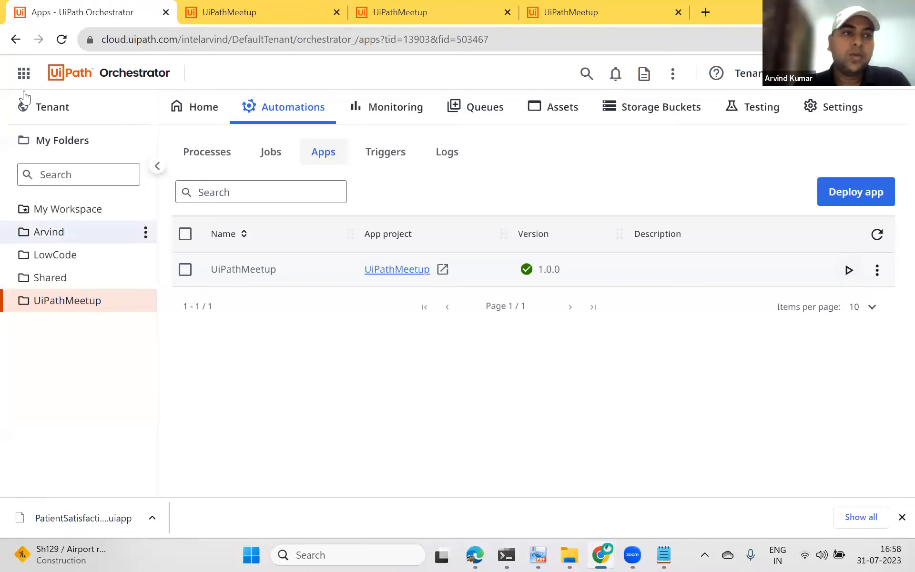
Step: Open the UiPathMeetup project from the Apps build list in App Studio
click(24, 73)
click(62, 232)
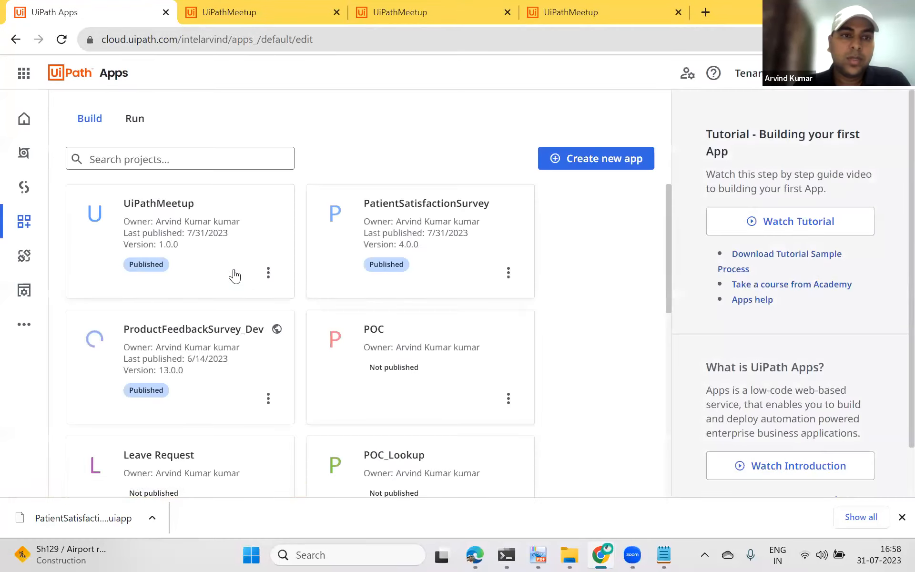
click(237, 273)
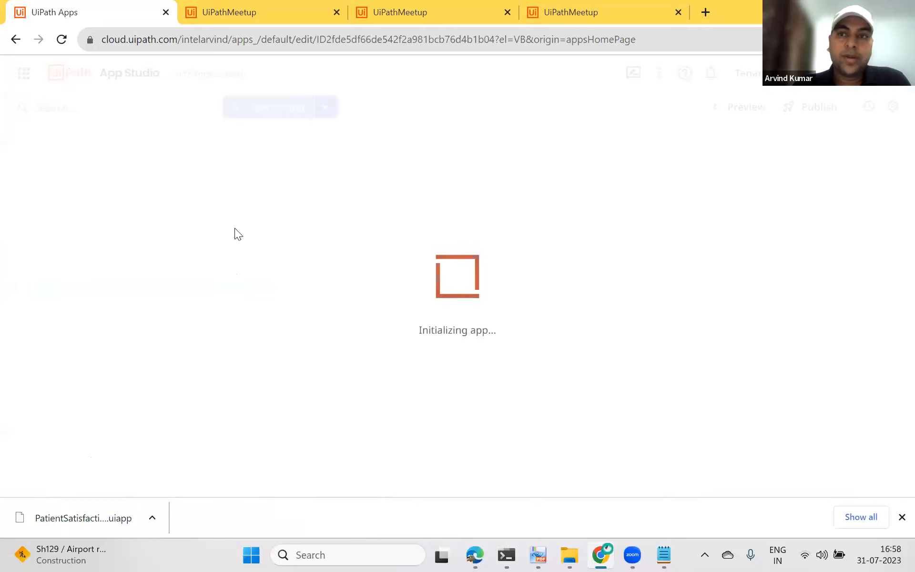
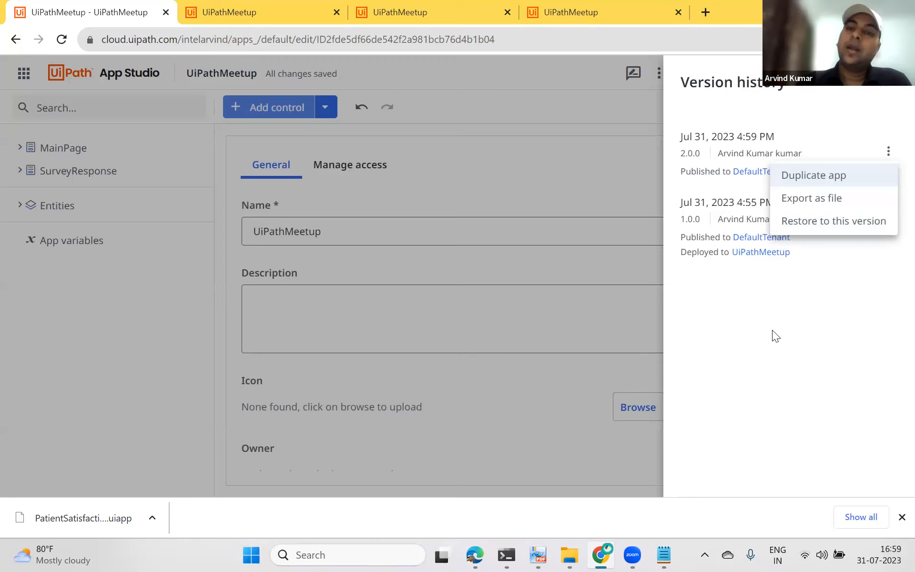
Step: Examine the options offered for each published version in the app's version history
click(786, 319)
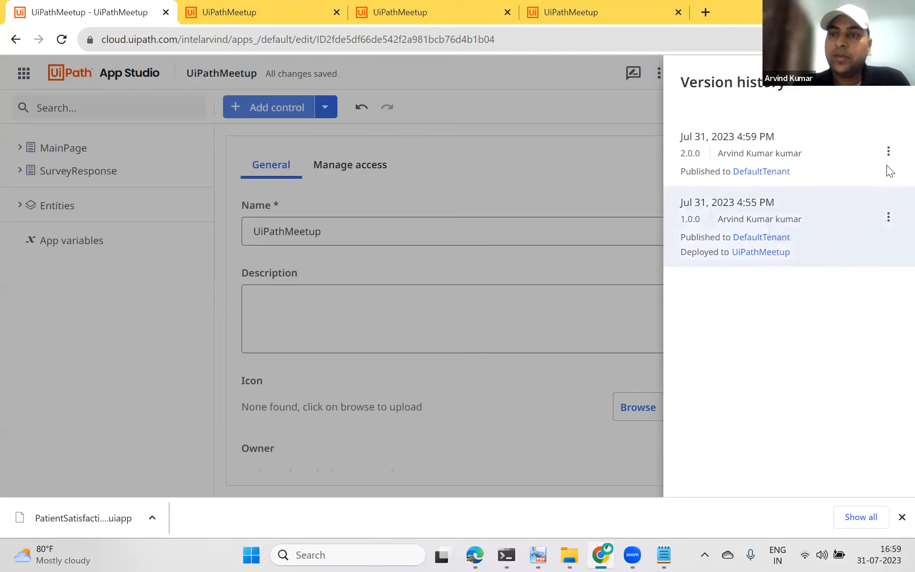
click(889, 151)
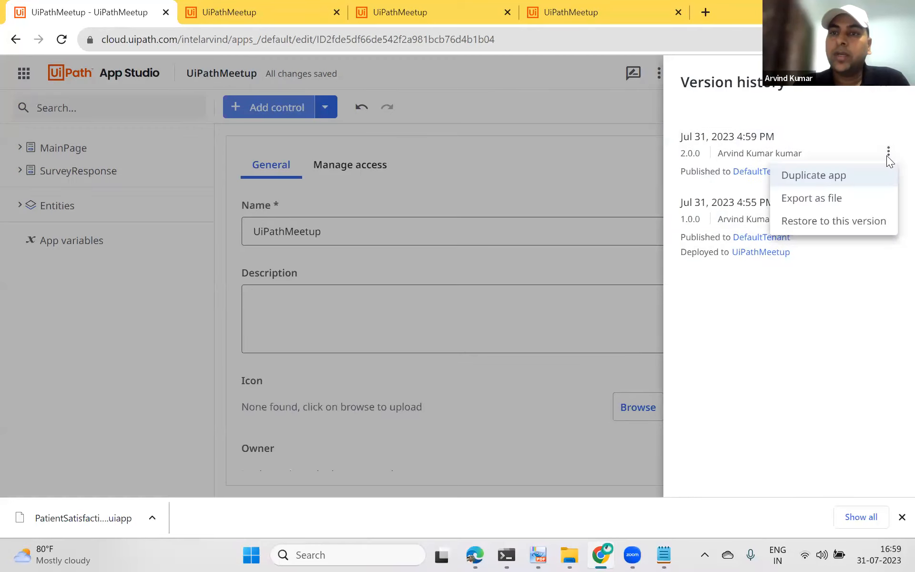
click(891, 91)
click(893, 90)
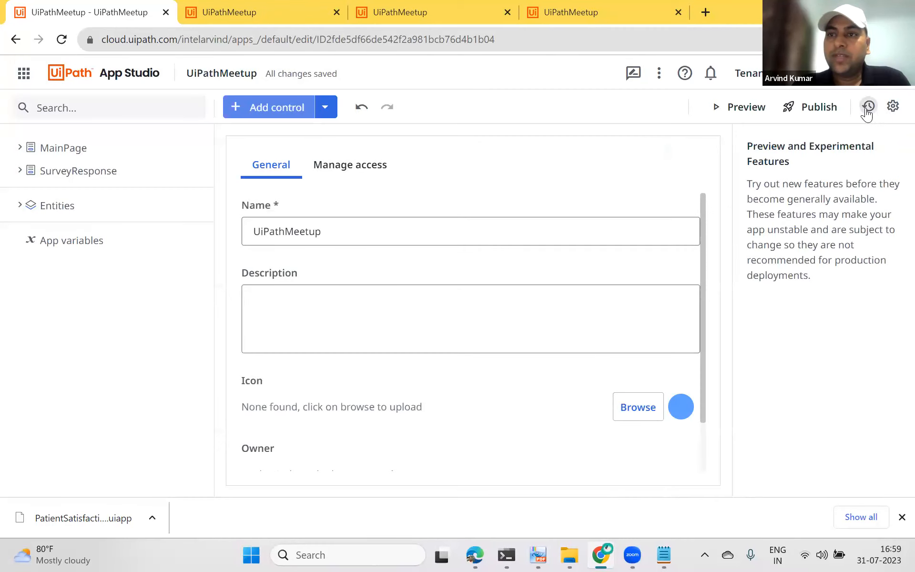
click(867, 109)
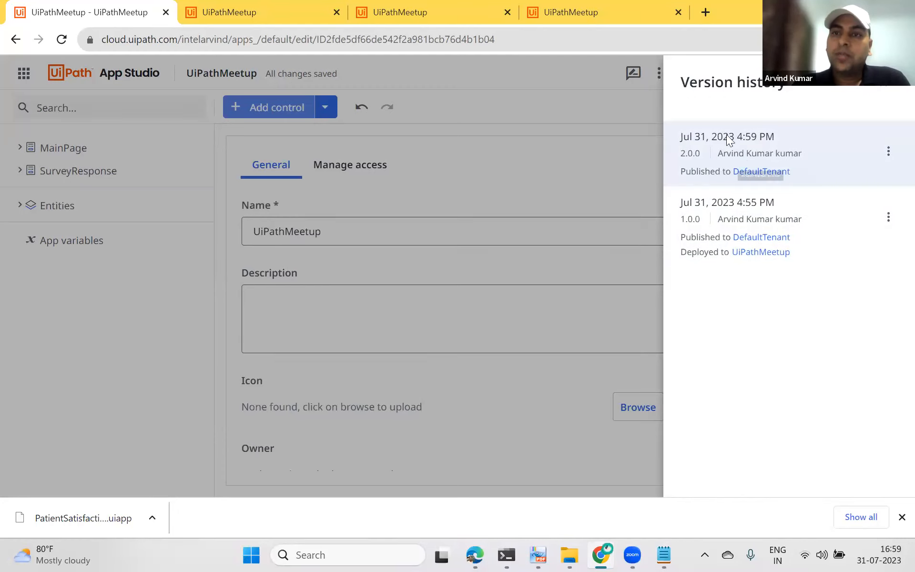
click(888, 151)
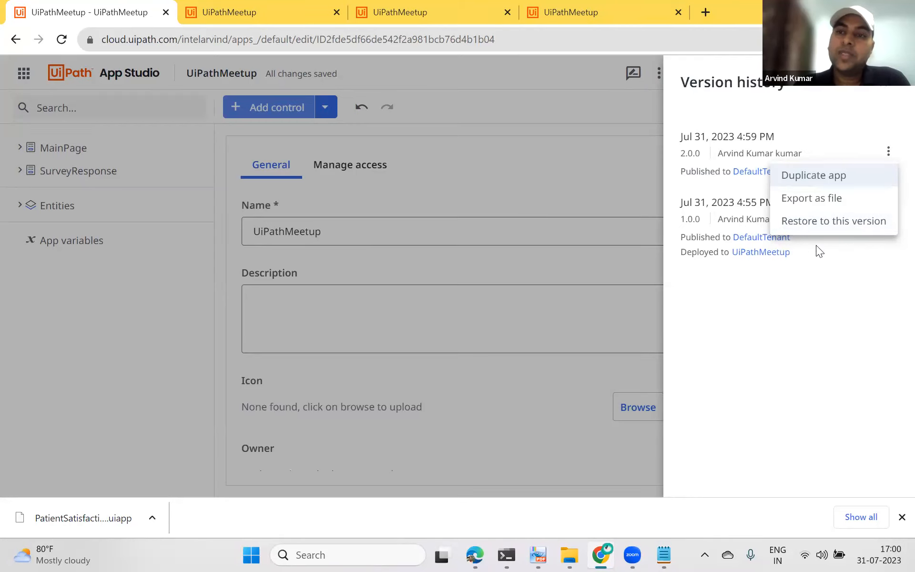
click(576, 168)
click(883, 86)
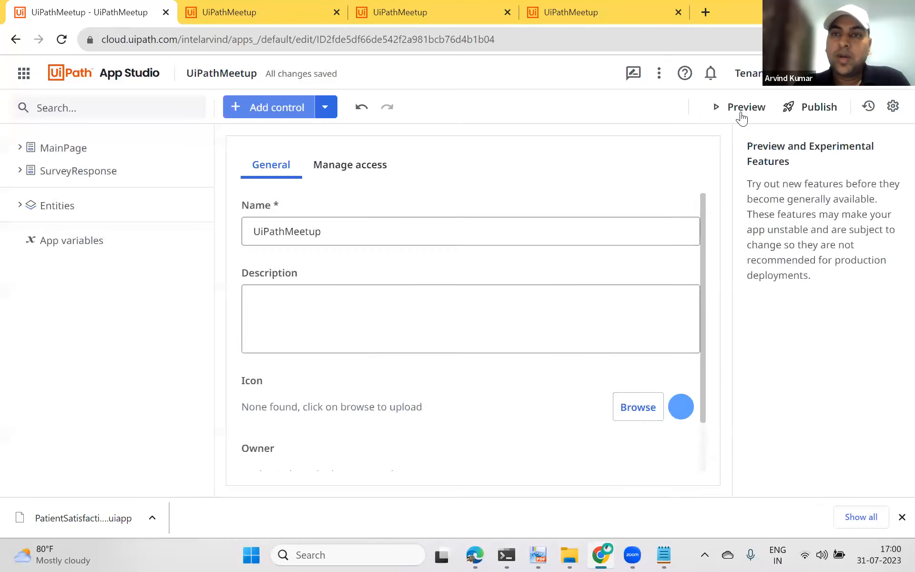
Step: Publish a new app version 3.0.0 with the description "Latest Release uipath demo"
click(803, 106)
click(342, 245)
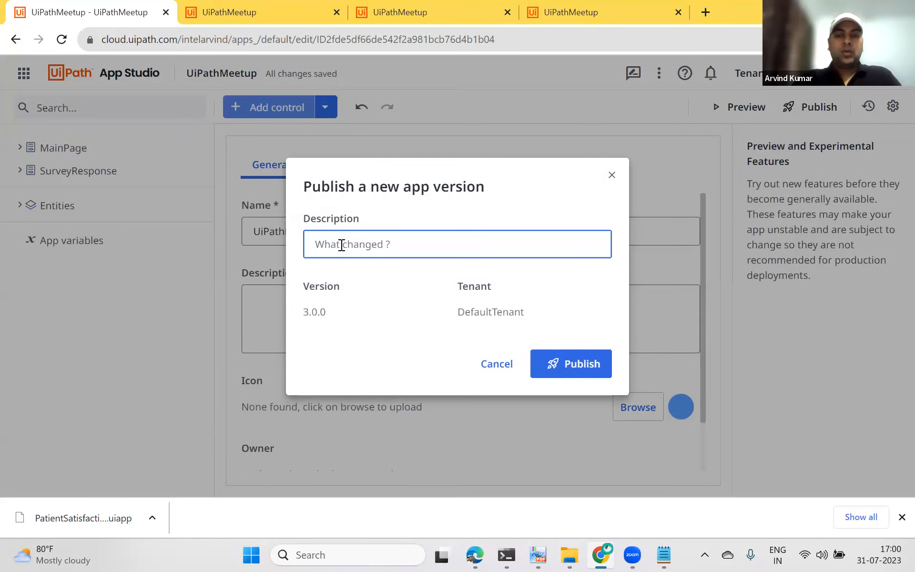
text(Latest)
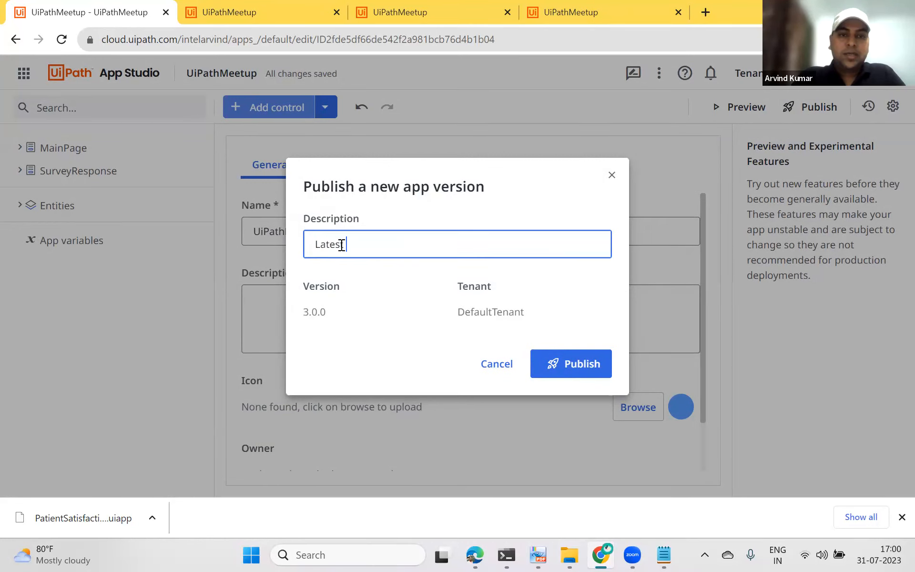
text( Release uipath demo)
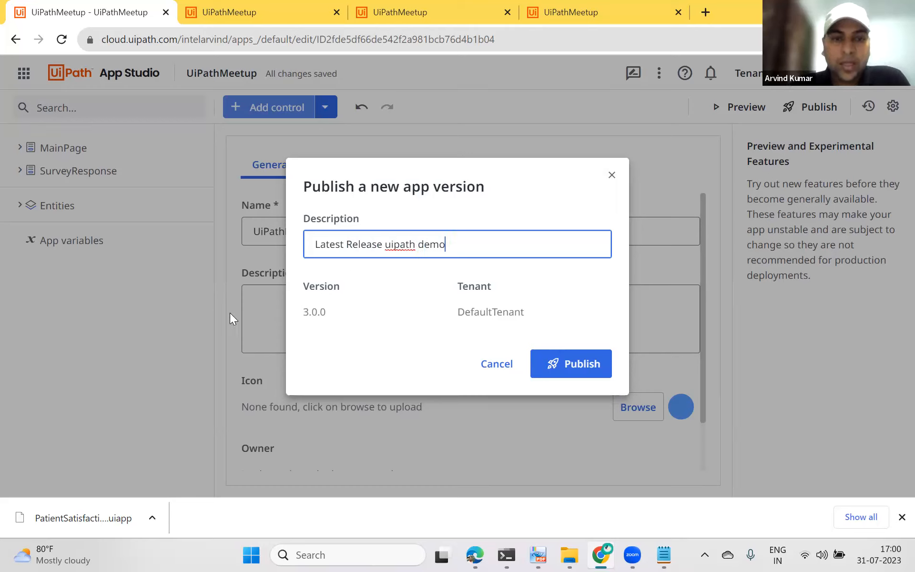
click(336, 313)
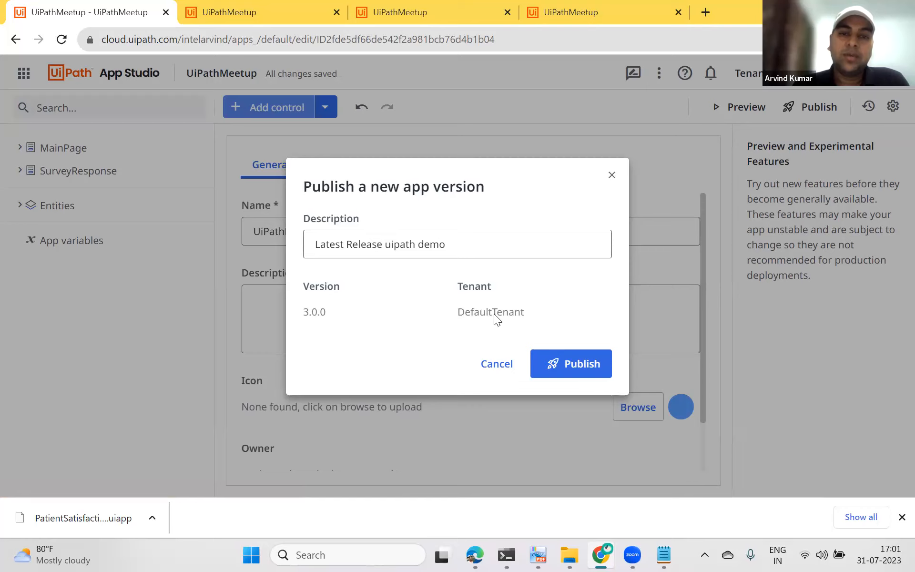
click(557, 364)
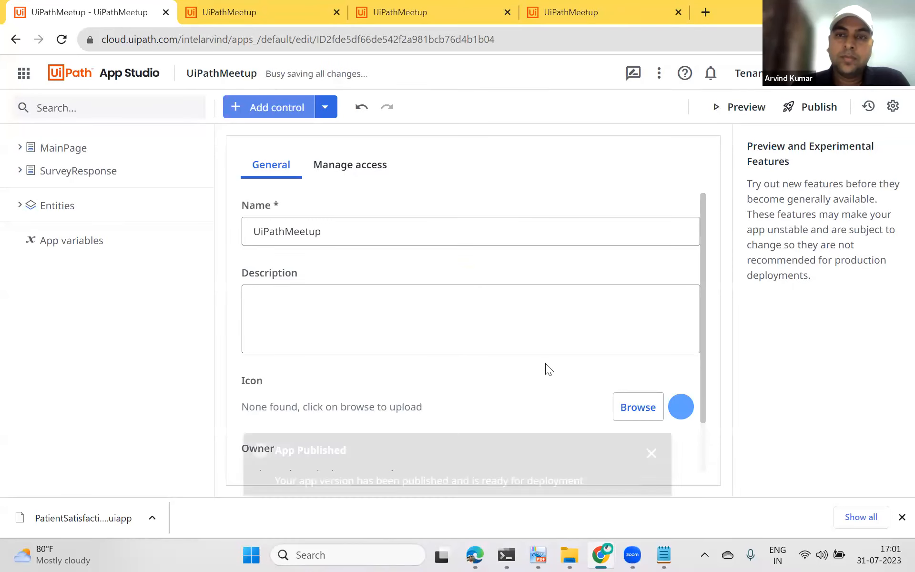
Step: Check the new version's description and options in the version history
click(868, 107)
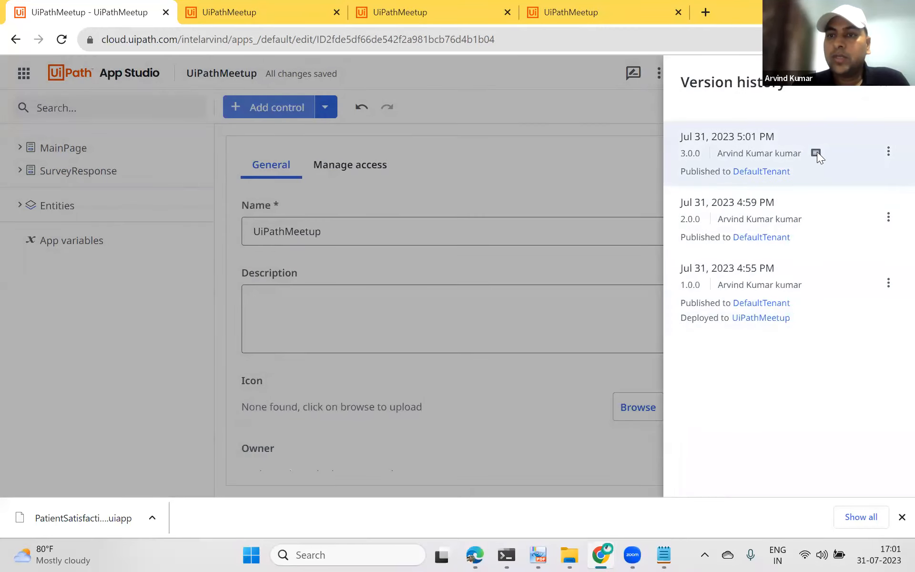
mouse_move(813, 158)
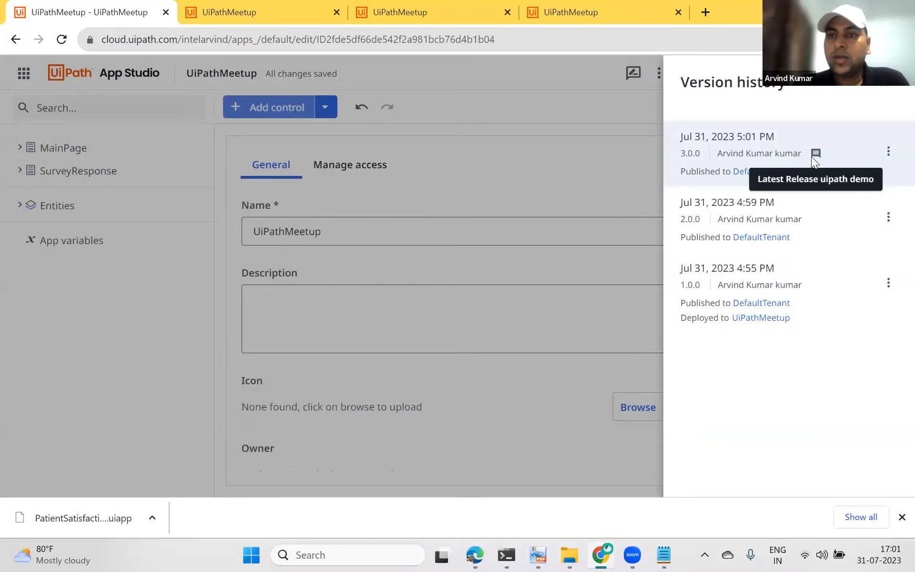
click(888, 151)
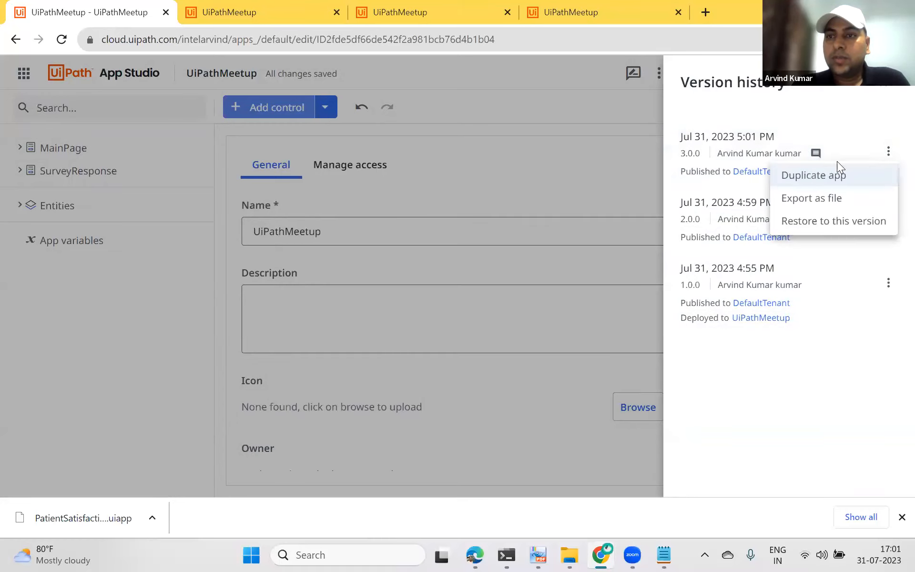
click(816, 155)
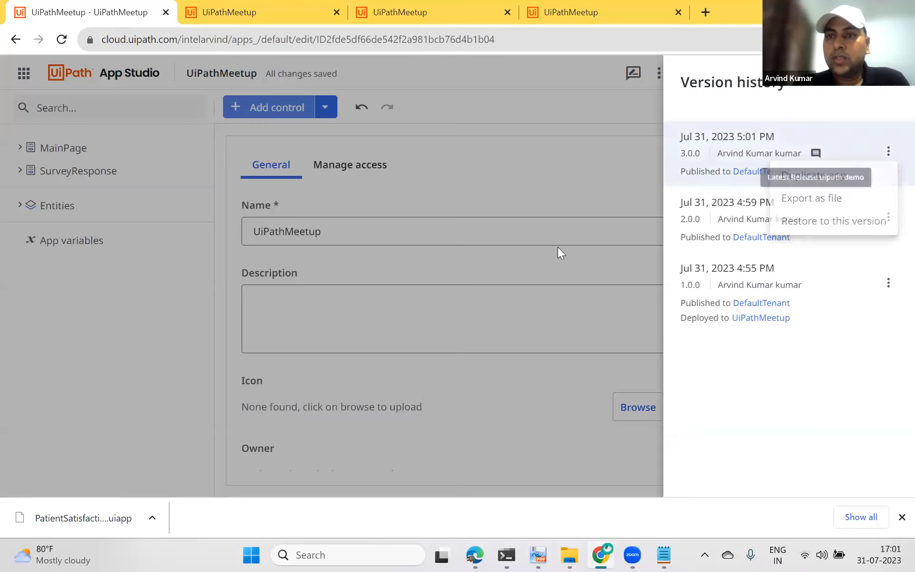
mouse_move(815, 156)
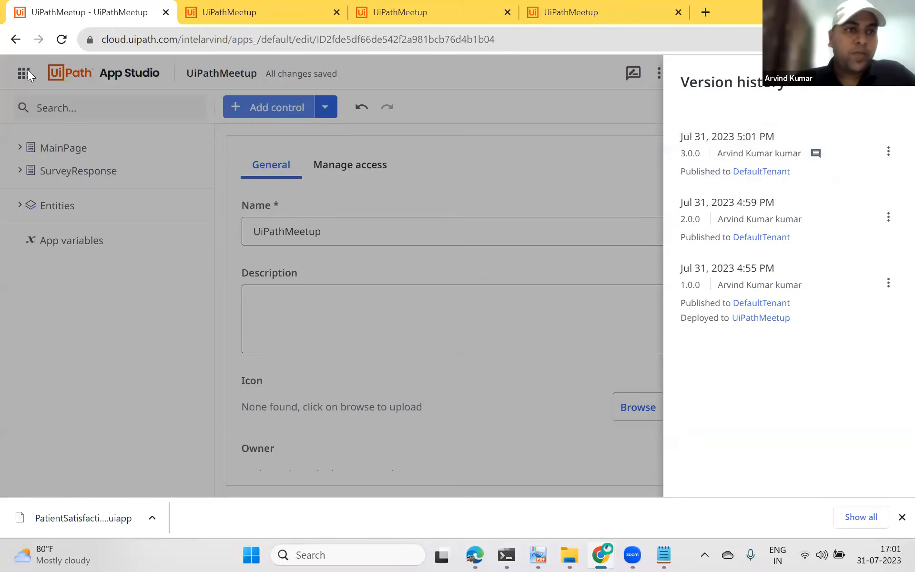
click(878, 84)
Step: Open the apps of the UiPathMeetup folder in Orchestrator
click(23, 76)
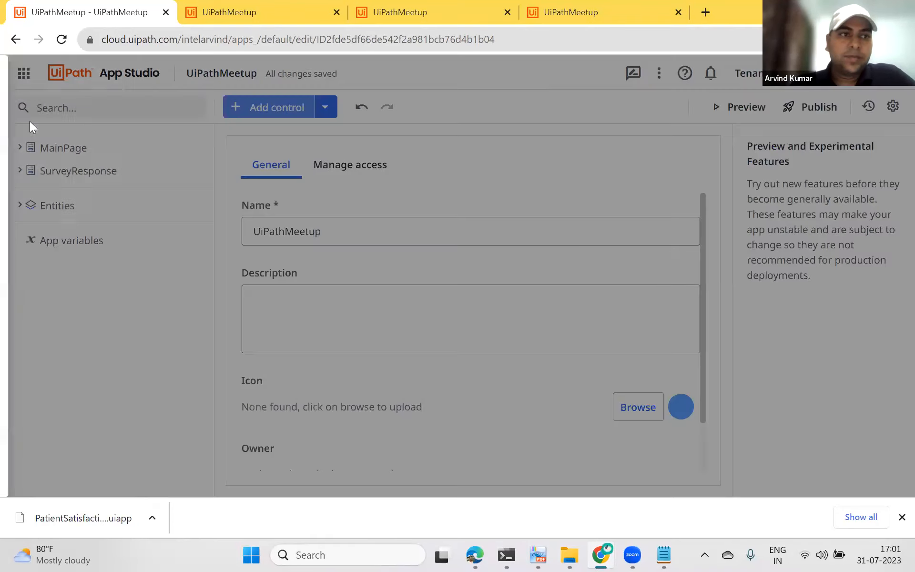
click(88, 163)
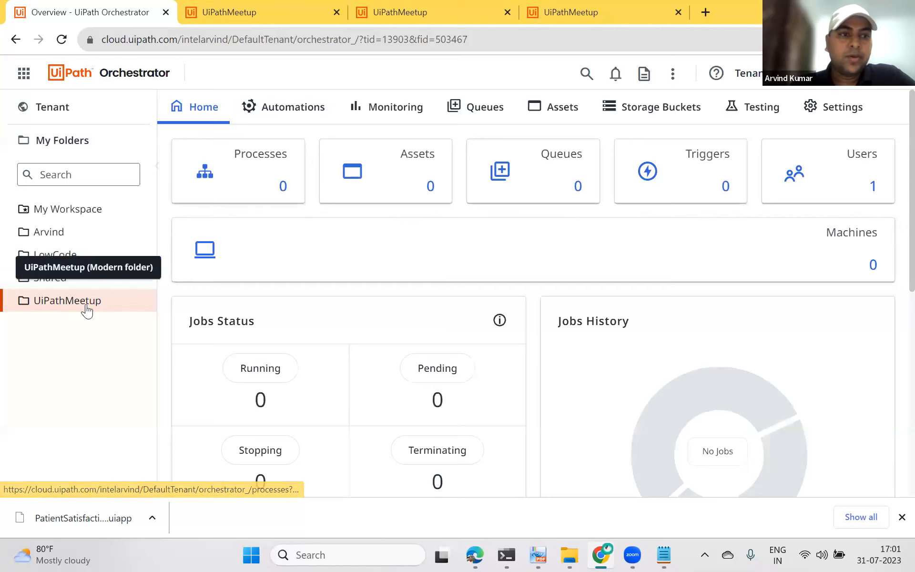
click(282, 109)
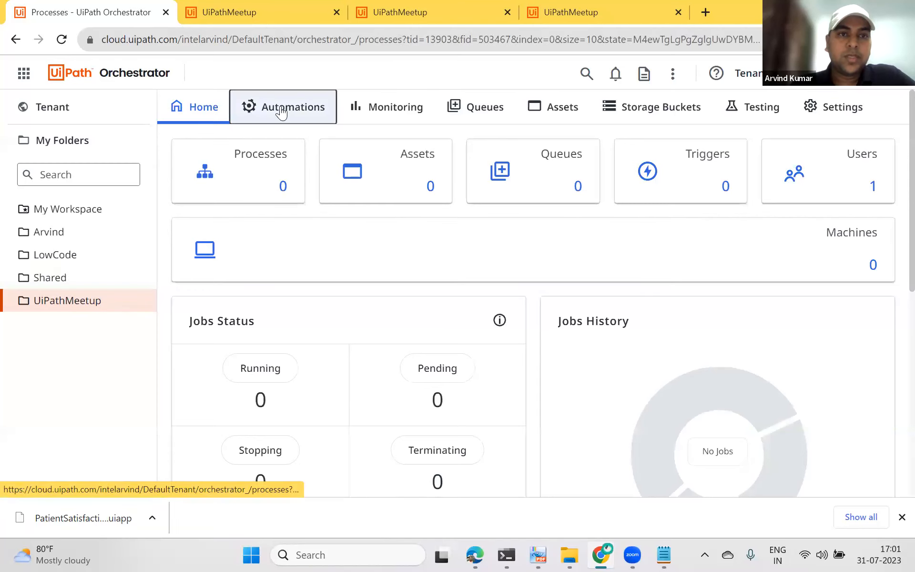
click(340, 153)
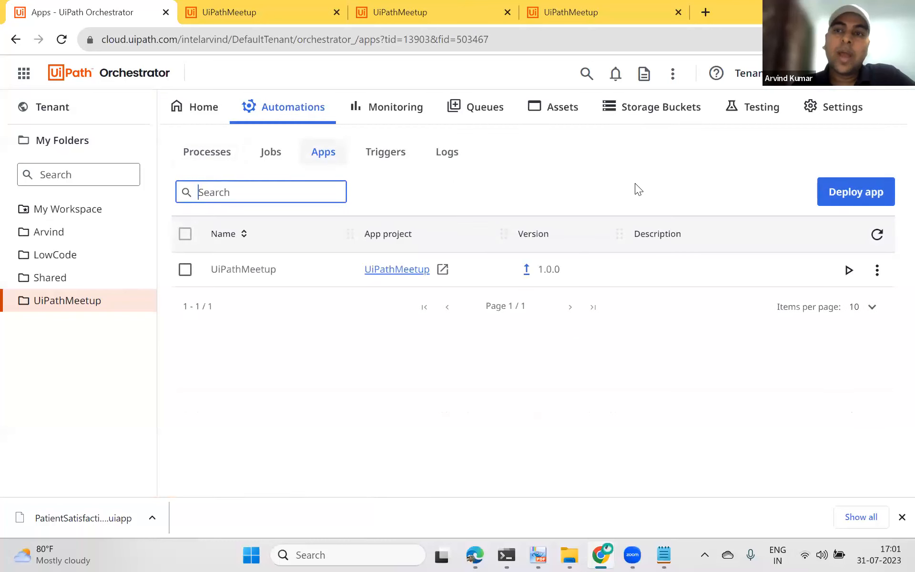
Step: Try to deploy the UiPathMeetup app, version 3.0.0, into the UiPathMeetup folder
click(851, 196)
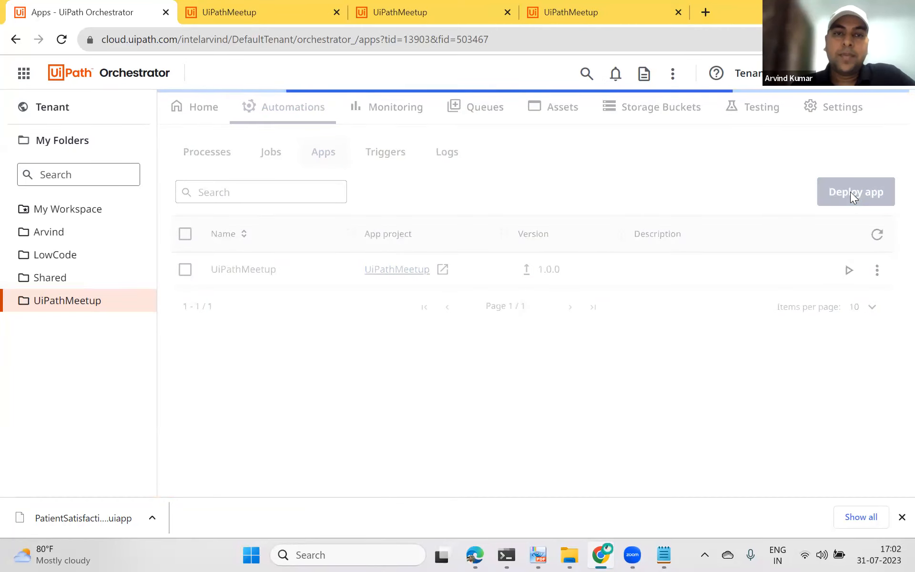
click(217, 267)
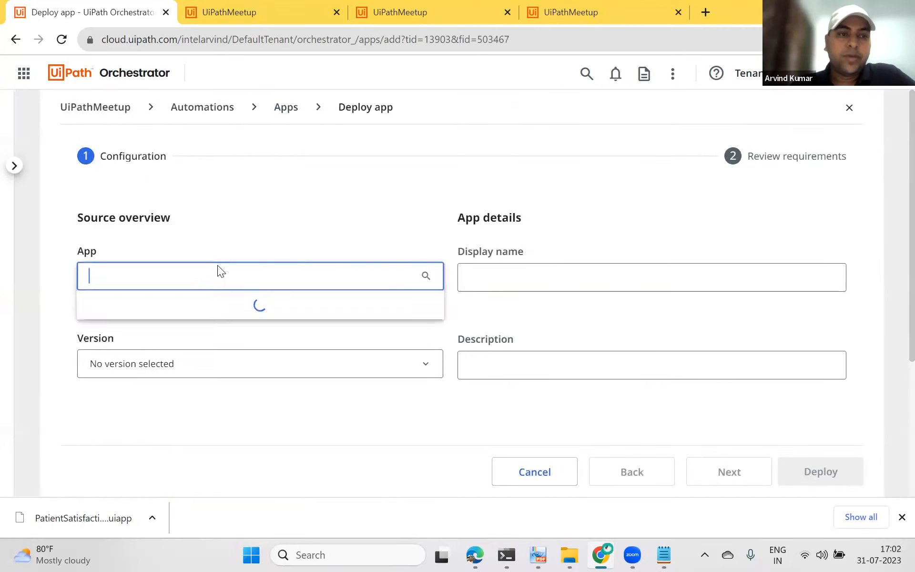
click(151, 370)
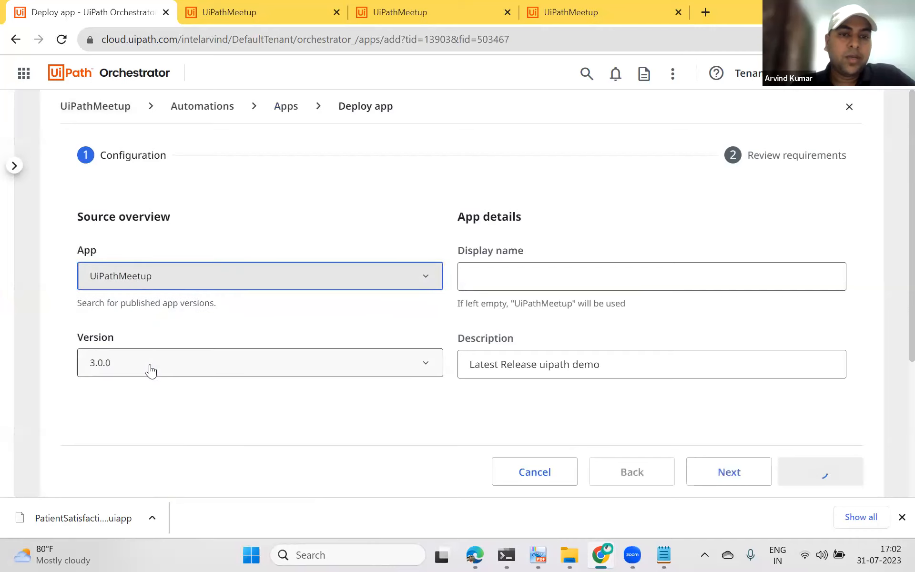
scroll(149, 370, down, 3)
click(134, 228)
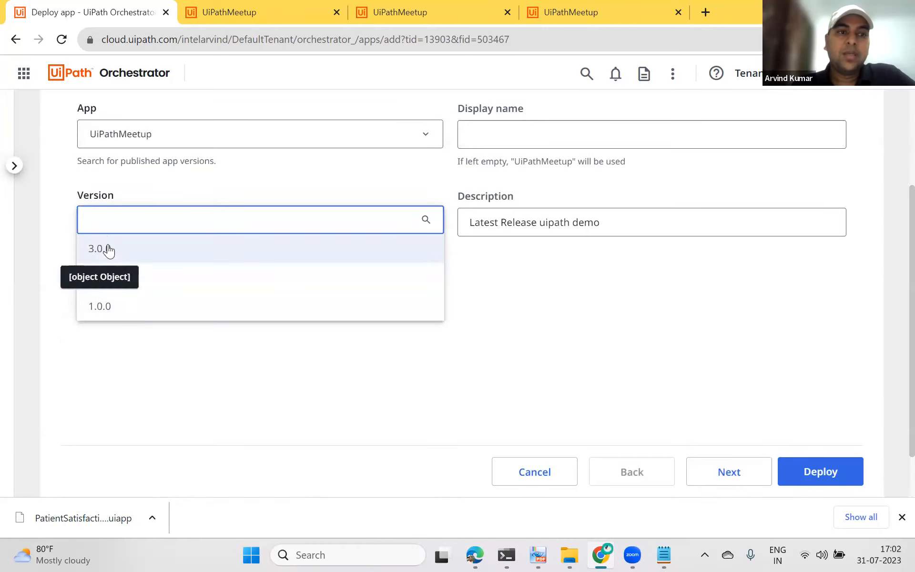
click(136, 255)
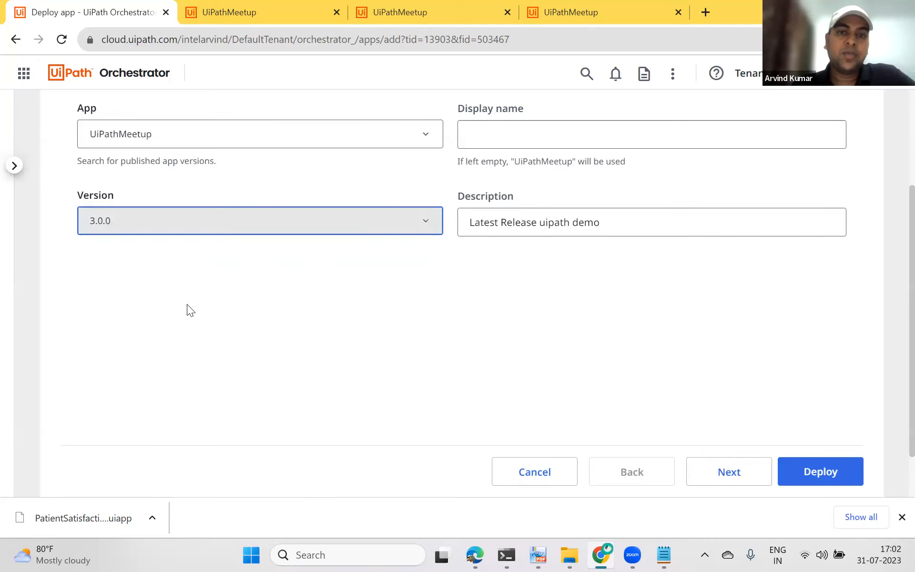
scroll(471, 353, up, 1)
scroll(471, 354, up, 2)
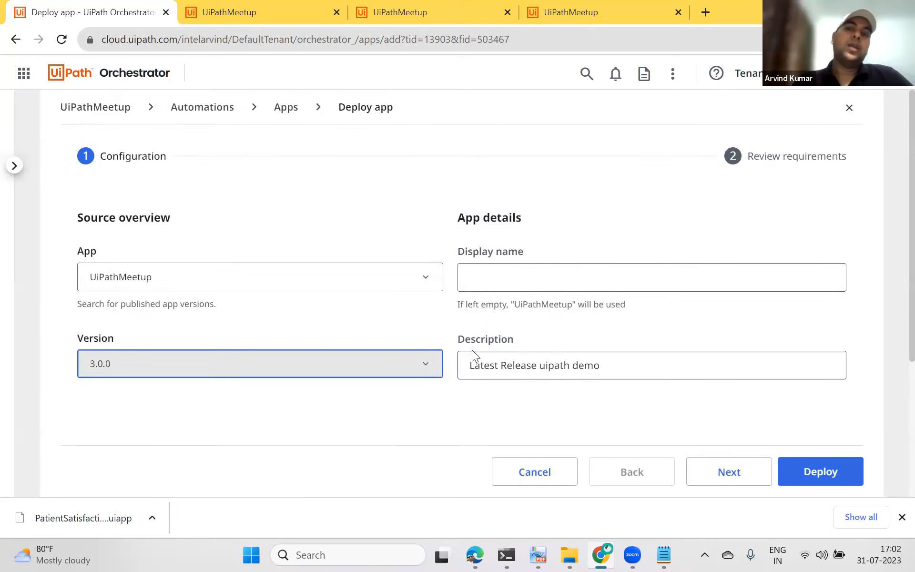
click(340, 22)
click(54, 14)
scroll(810, 429, down, 1)
click(845, 474)
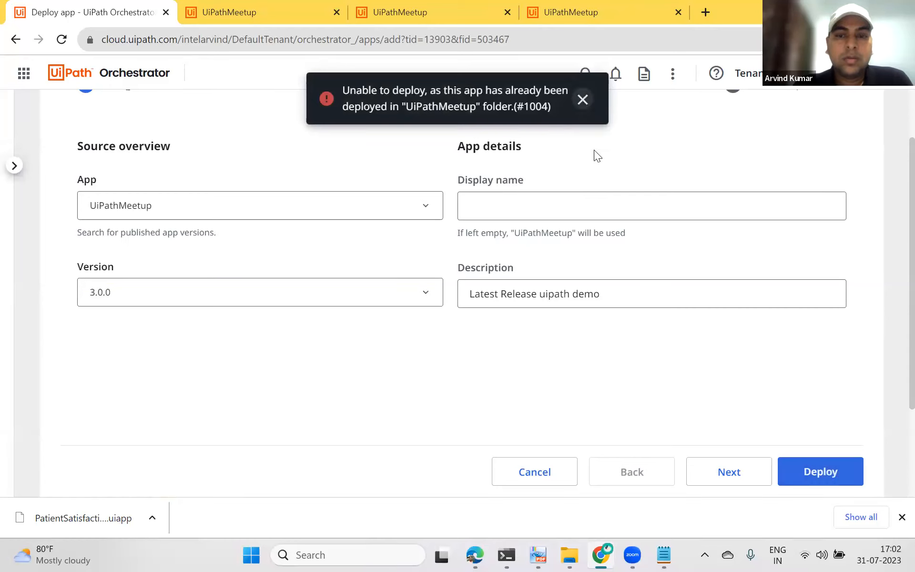
Step: Review the version's entity requirements, retry the deployment, and cancel the deploy wizard
click(828, 469)
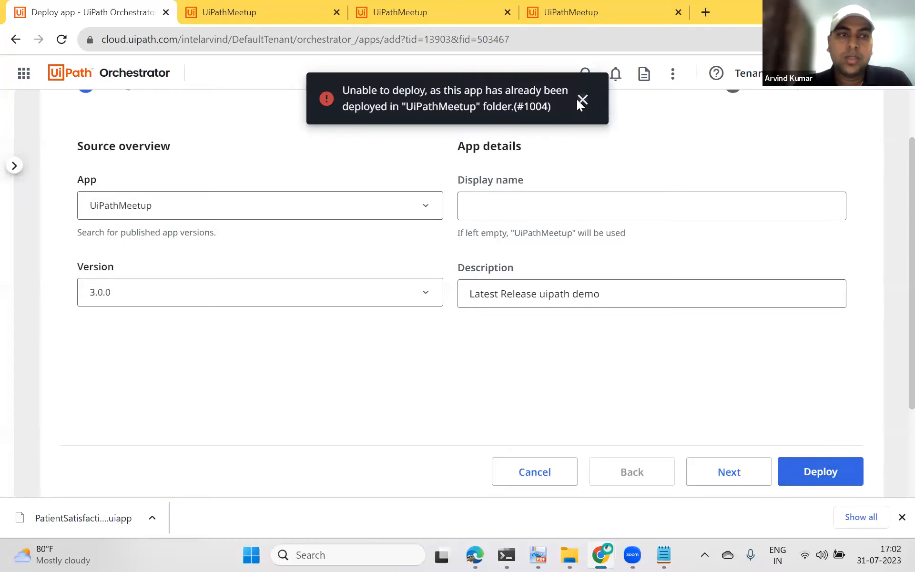
click(581, 101)
scroll(637, 294, up, 3)
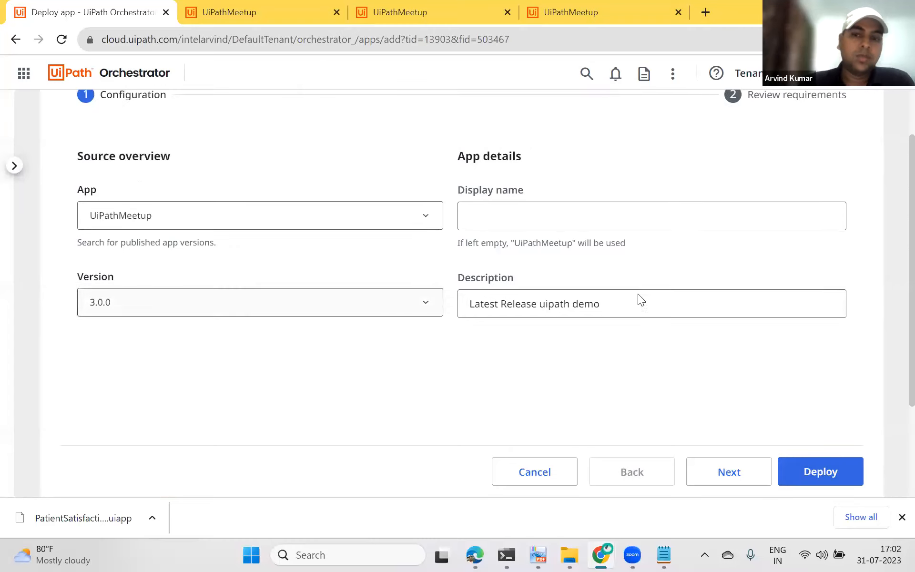
click(838, 480)
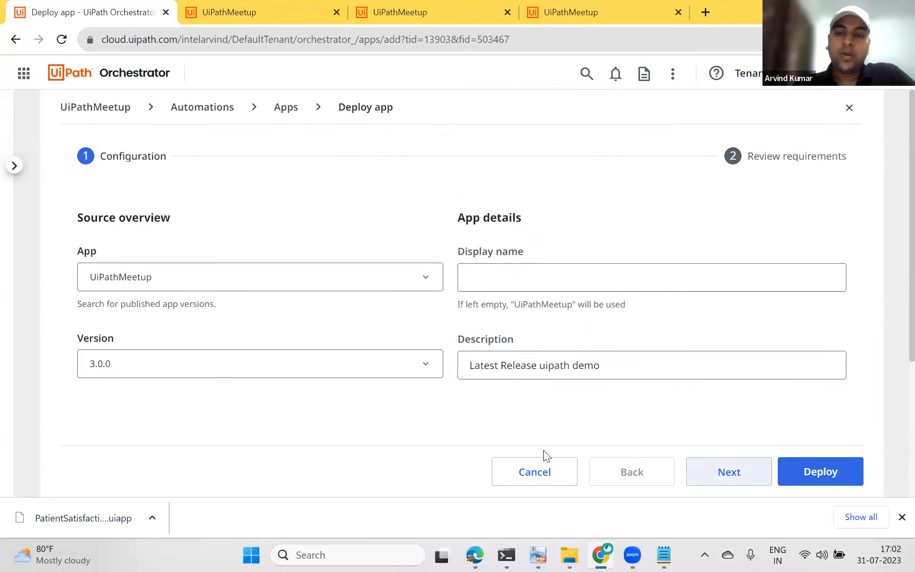
click(722, 468)
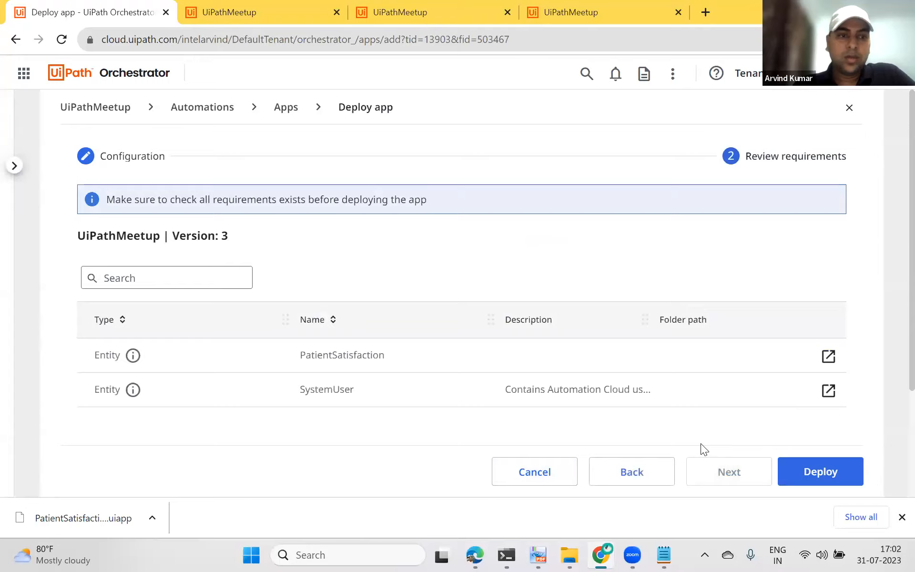
scroll(701, 443, down, 3)
click(835, 471)
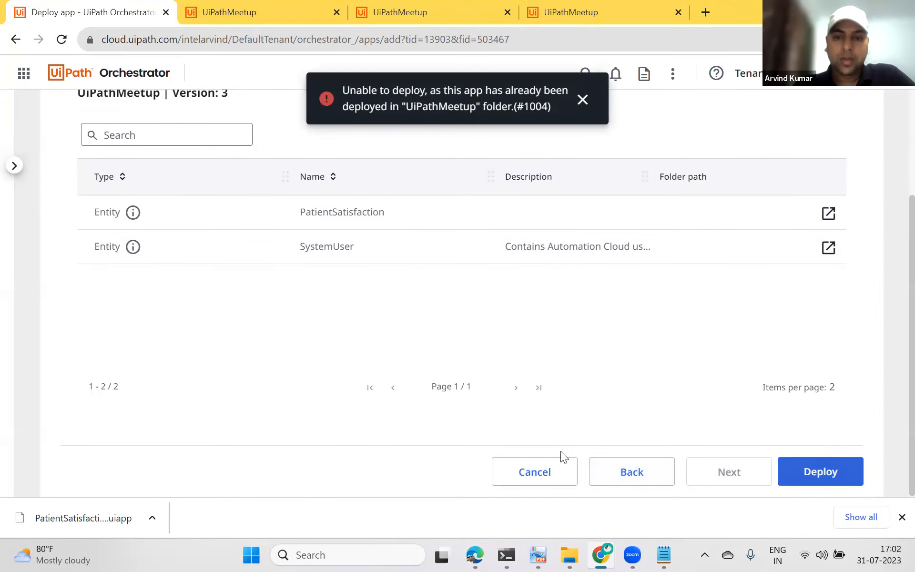
click(524, 466)
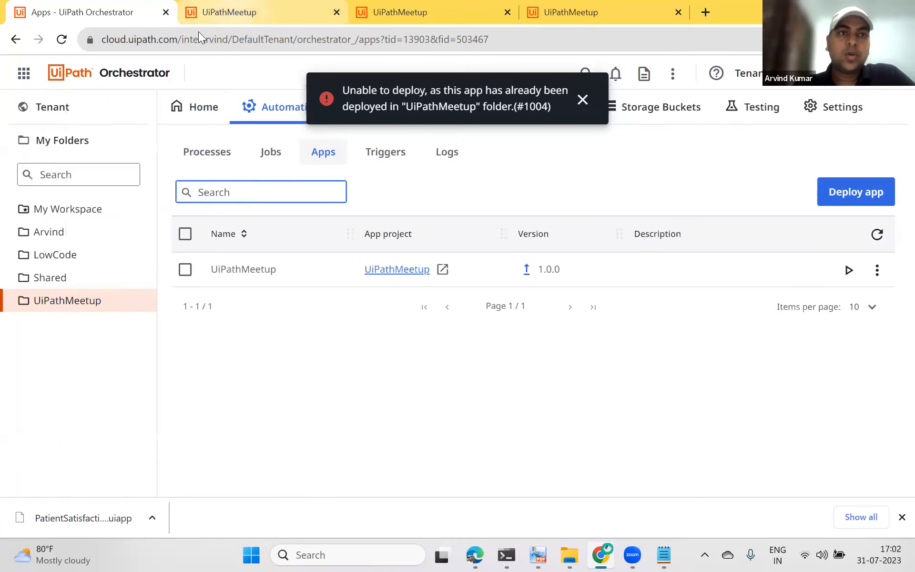
click(215, 13)
click(93, 10)
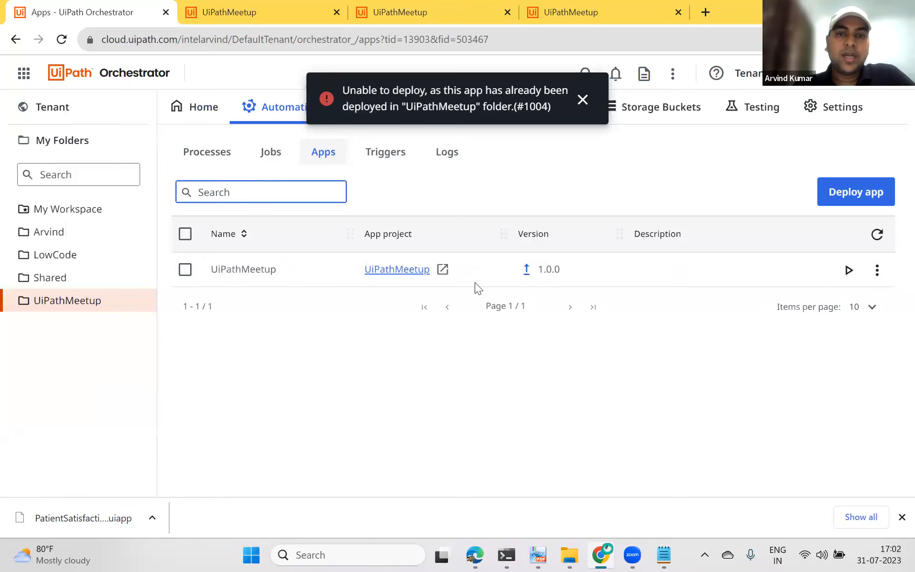
click(526, 269)
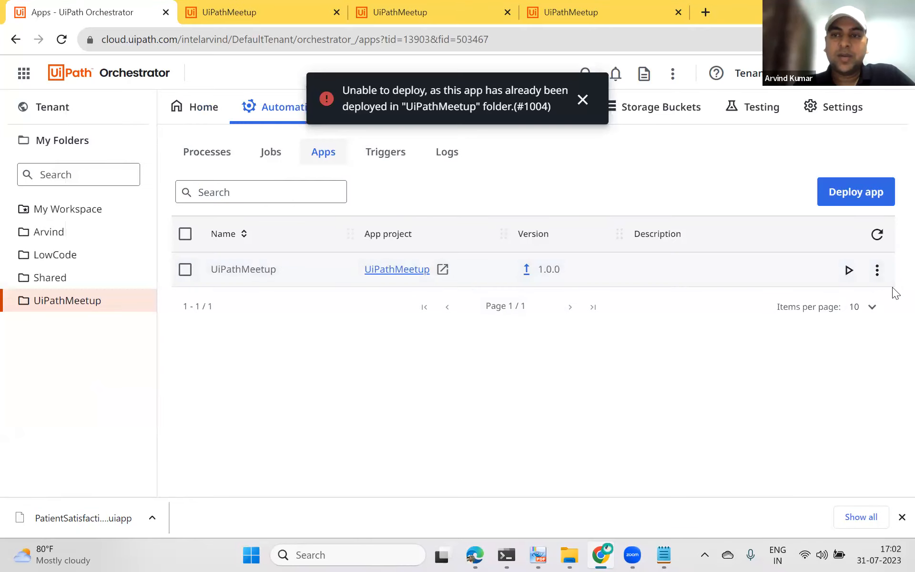
Step: Upgrade the deployed UiPathMeetup app in the UiPathMeetup folder to the latest version
click(876, 270)
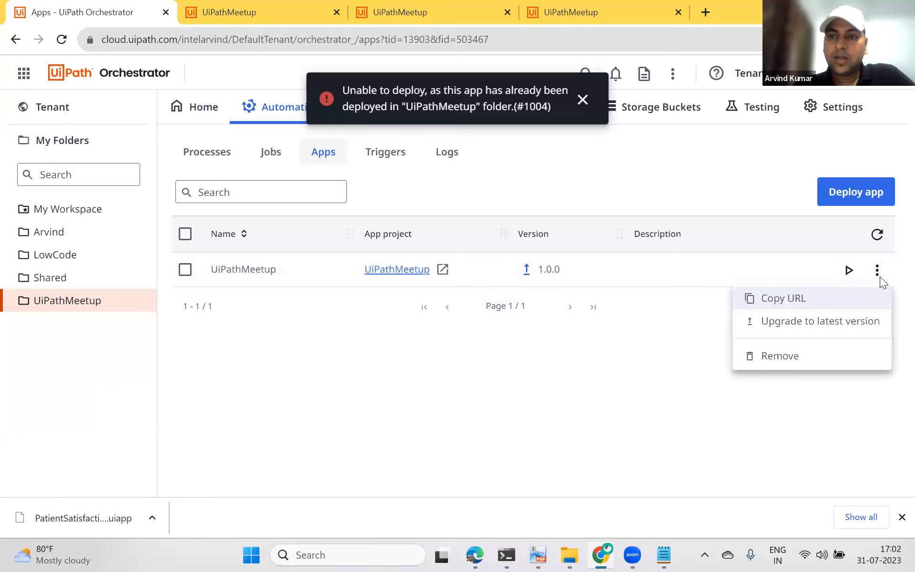
click(791, 323)
click(561, 347)
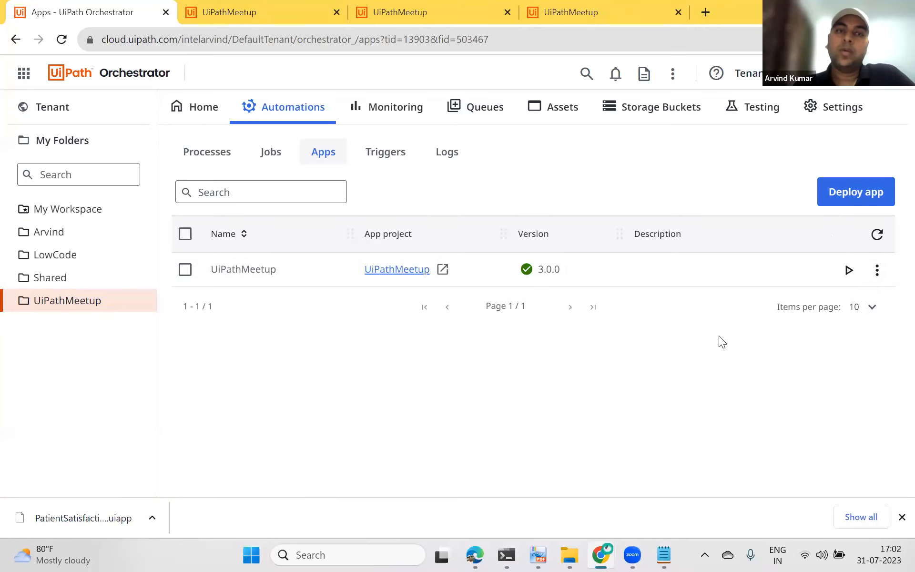
Step: Reload the running UiPathMeetup app tab to view the upgraded version, then return to Orchestrator
click(230, 10)
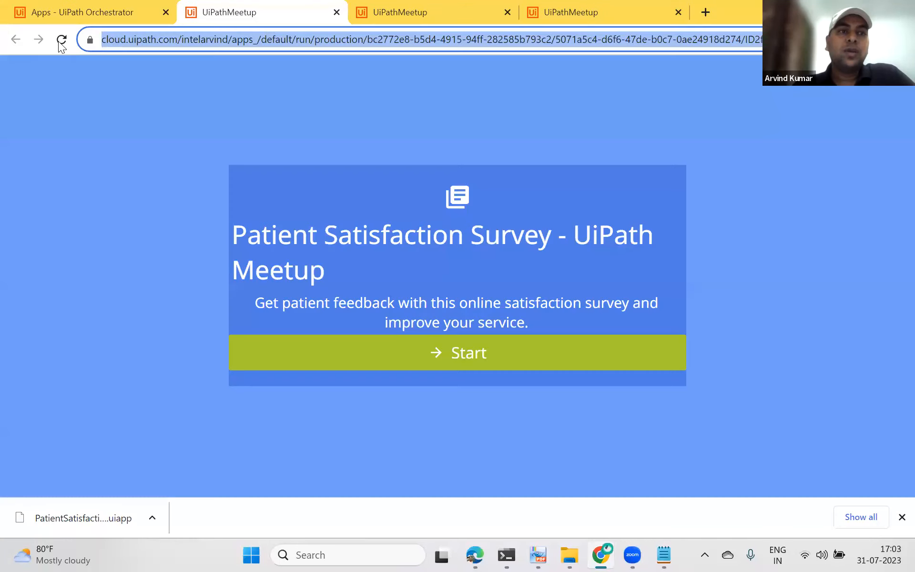
click(62, 39)
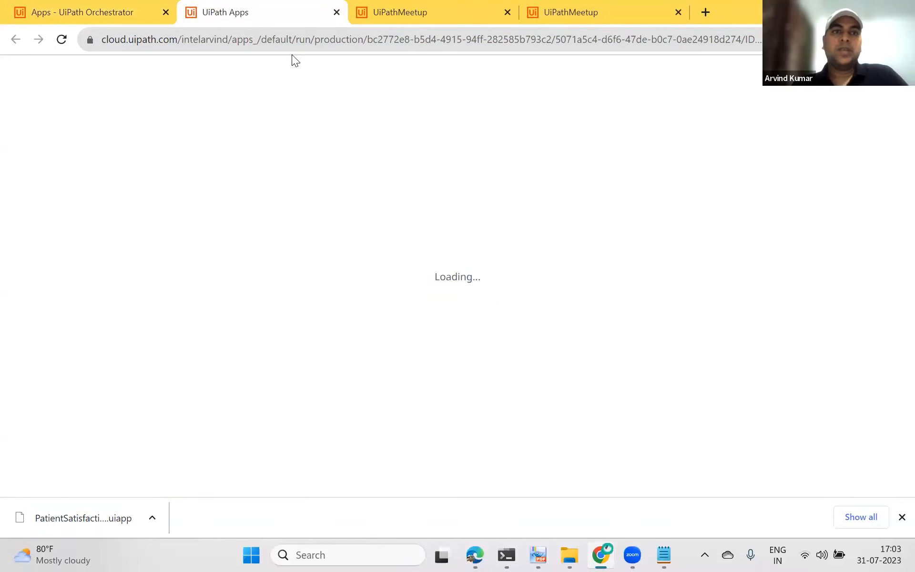
click(308, 44)
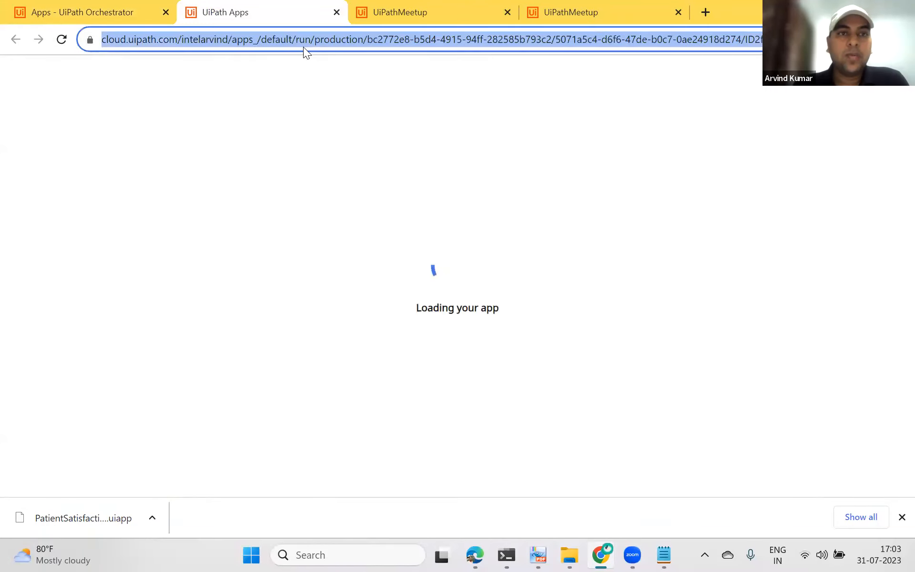
click(112, 11)
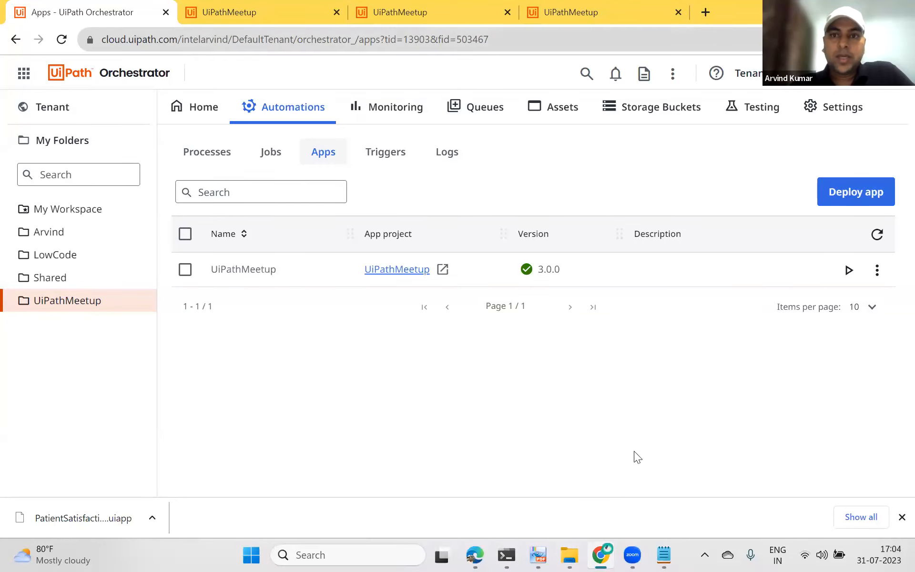
Step: Open the UiPathApps folder in File Explorer and switch back to the browser
click(570, 555)
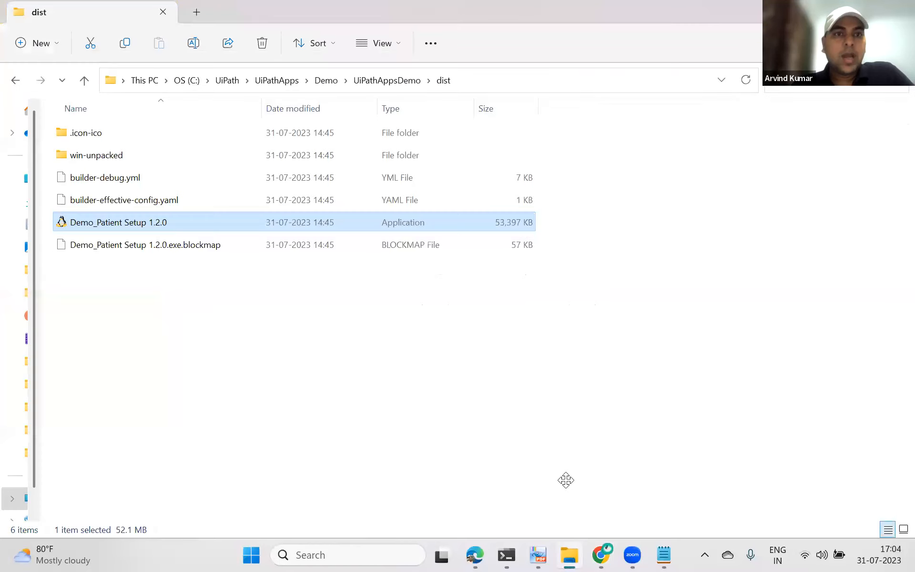
click(288, 84)
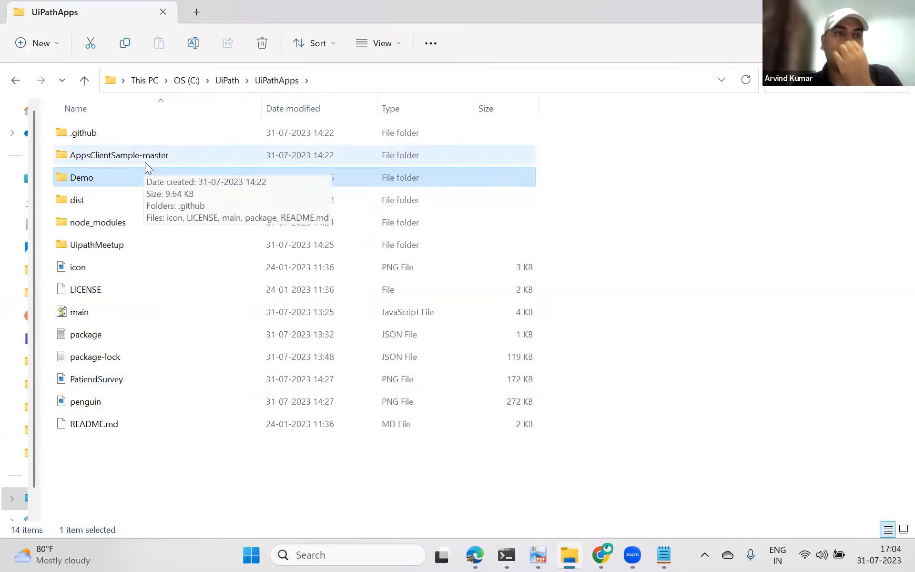
key(alt+Tab)
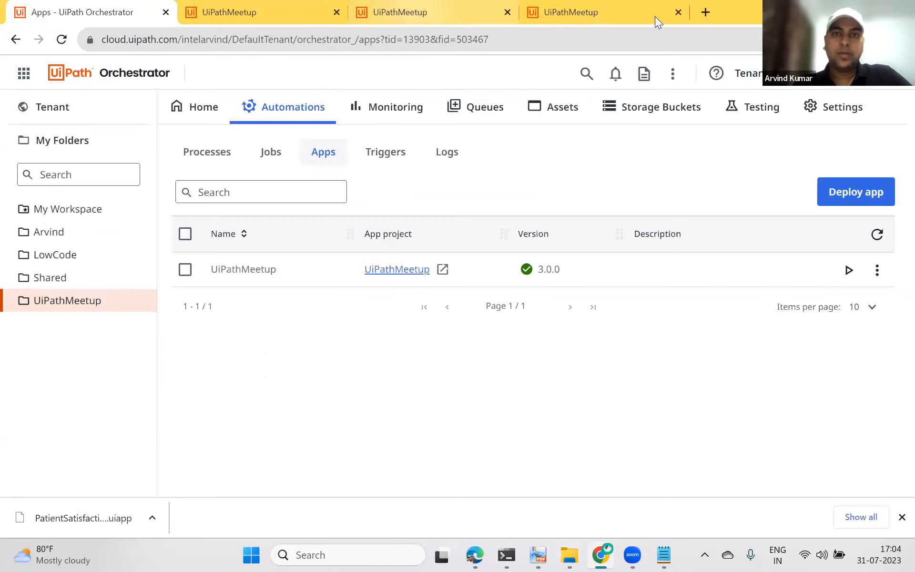
Step: Search for and open the 'Packaging an App as a Client' documentation page and read its instructions
click(707, 15)
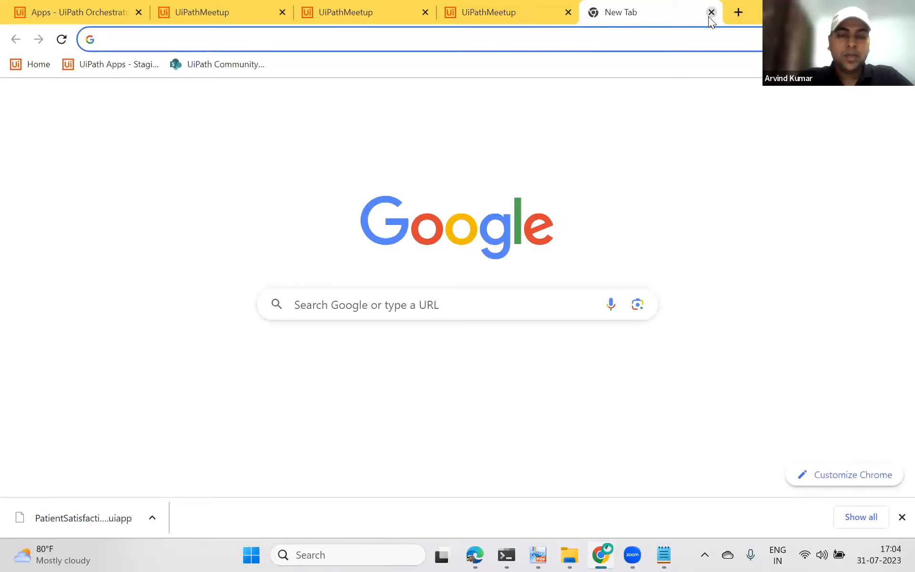
text(Uipath apps c)
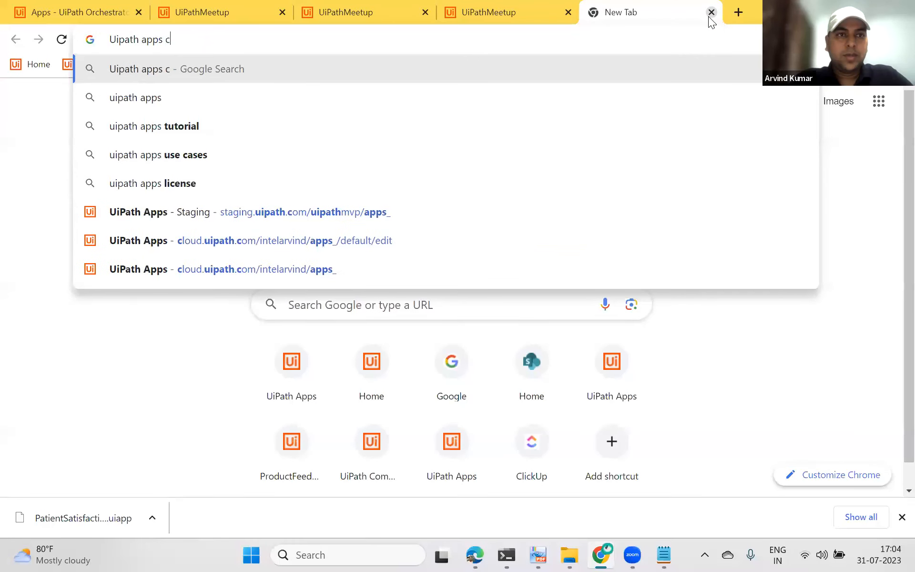
text(lien)
key(Down)
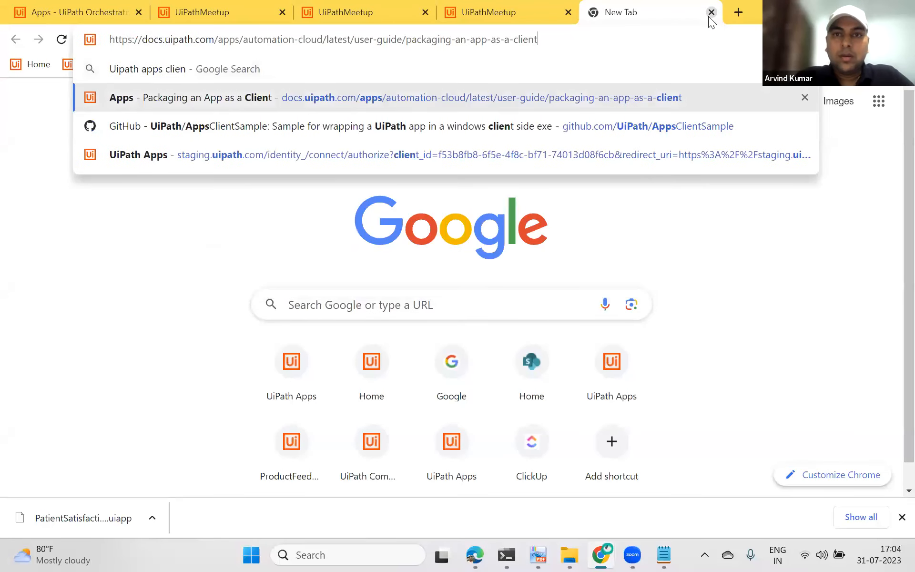
key(Return)
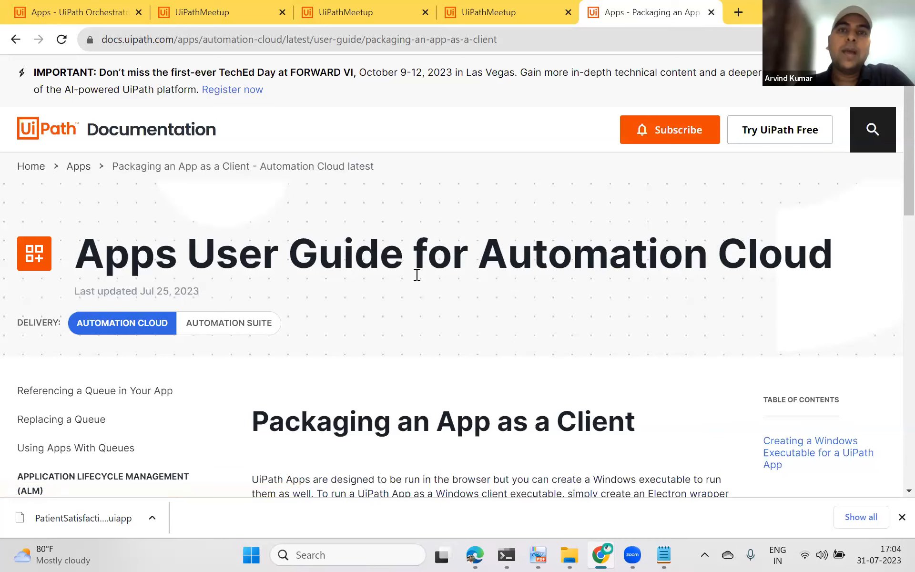
scroll(421, 288, down, 3)
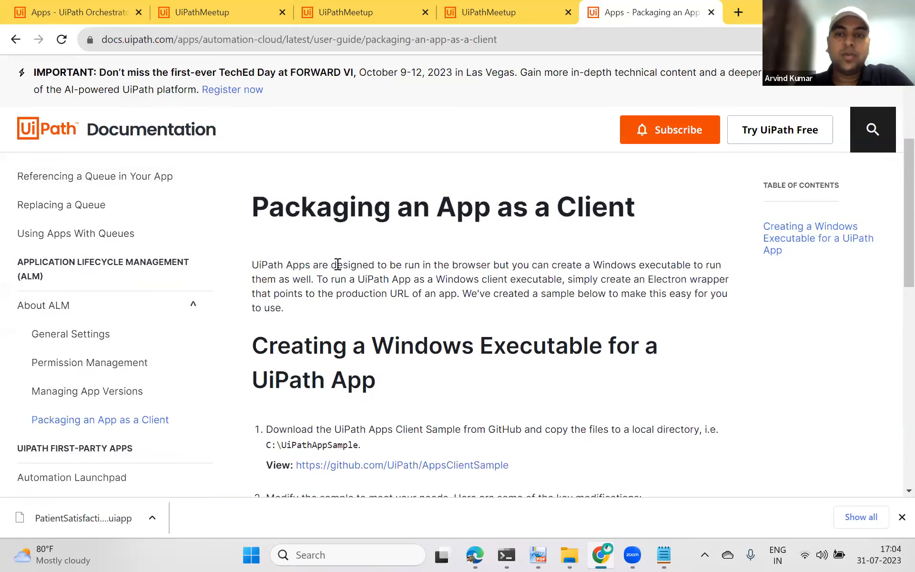
scroll(408, 395, down, 3)
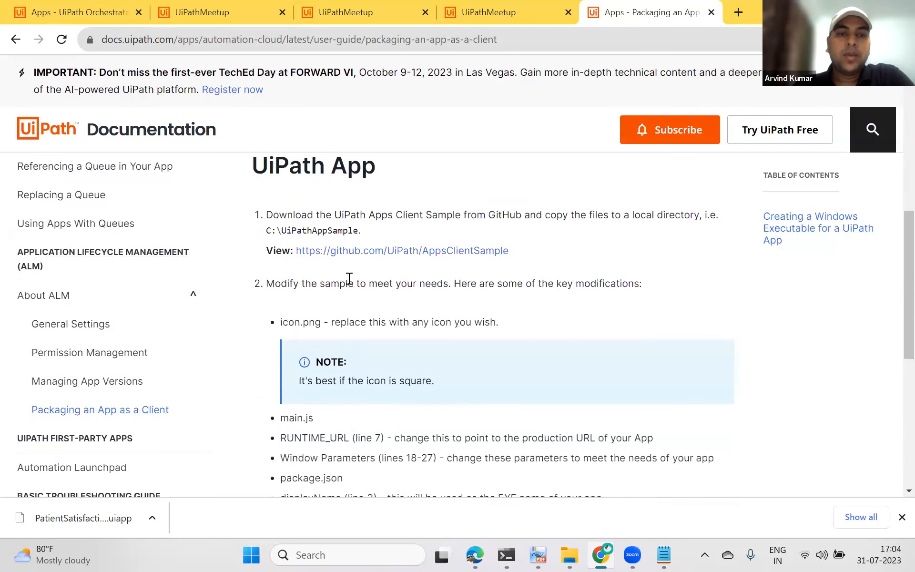
Step: Open the AppsClientSample GitHub repository and view its Code download options
click(445, 252)
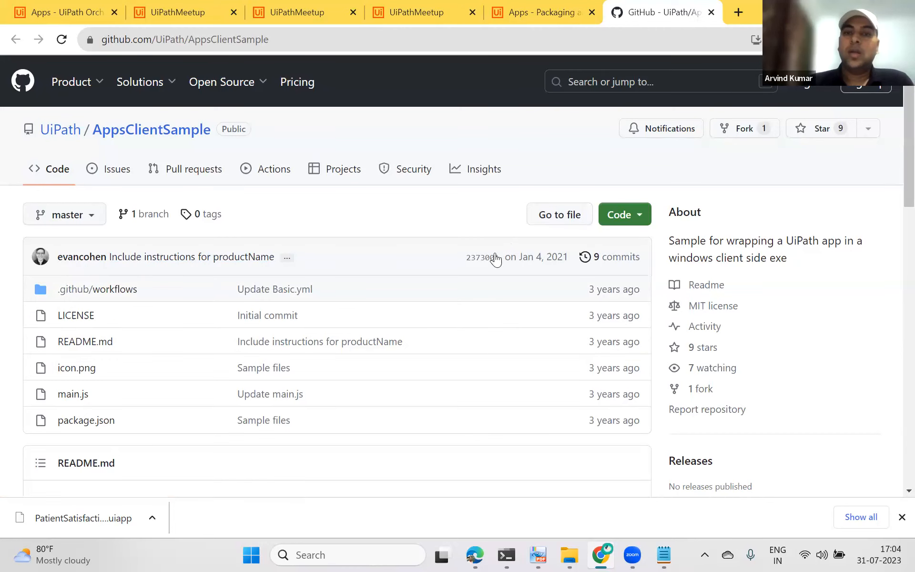
scroll(652, 191, down, 1)
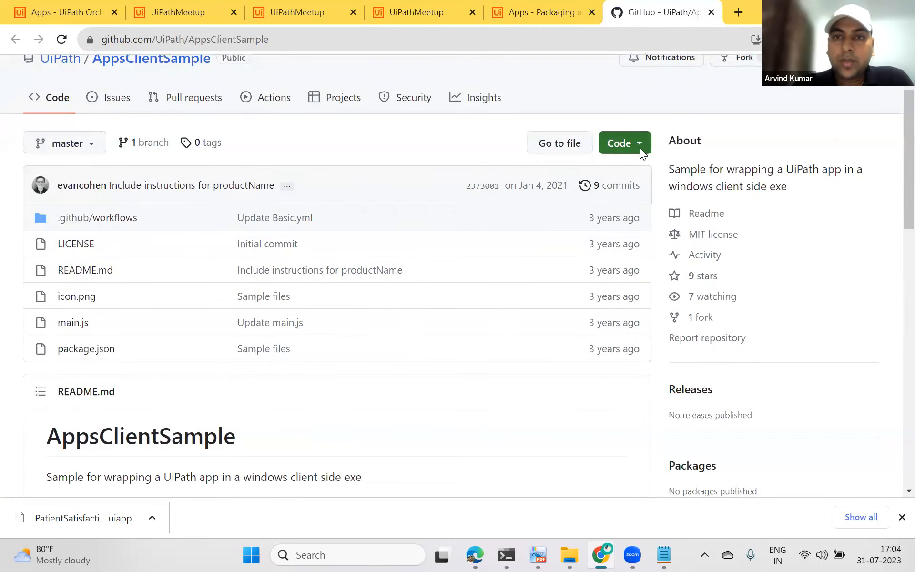
click(636, 149)
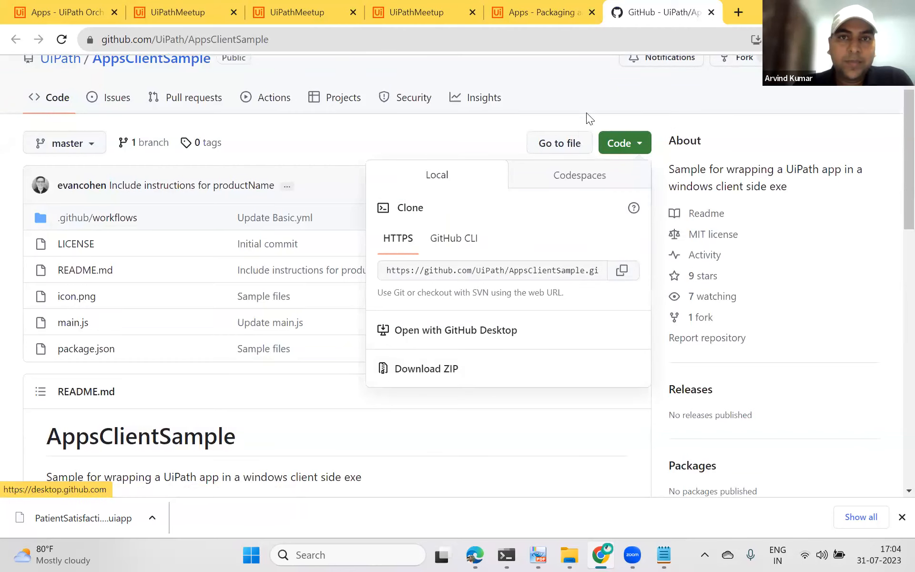
Step: Browse the UipathMeetup AppsClientSample-master folder and preview the PatiendSurvey image in UiPathApps
click(570, 554)
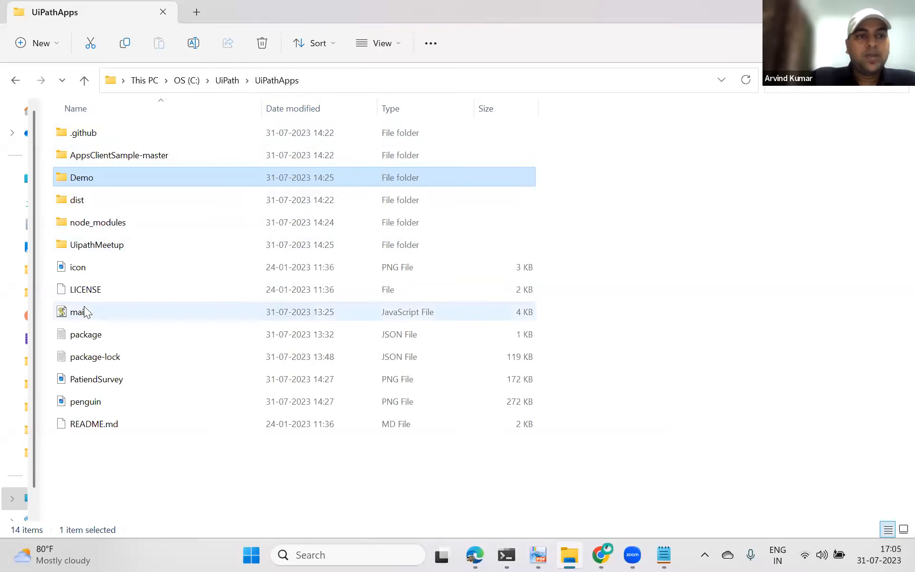
double_click(99, 247)
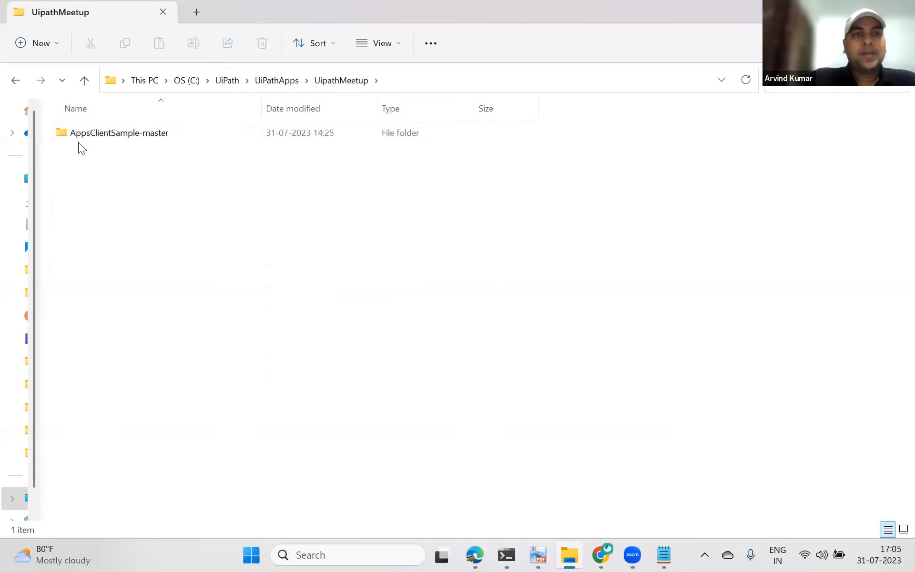
double_click(158, 135)
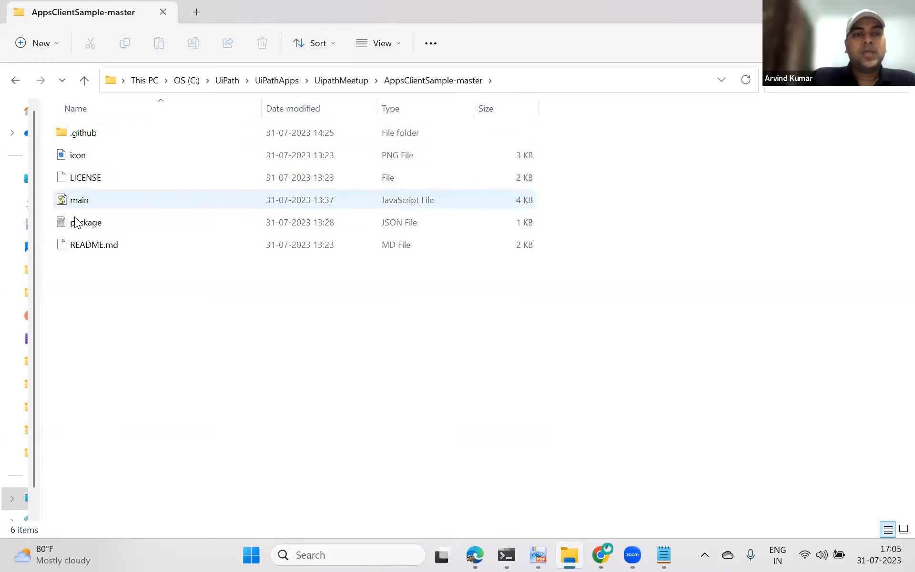
click(77, 138)
double_click(77, 137)
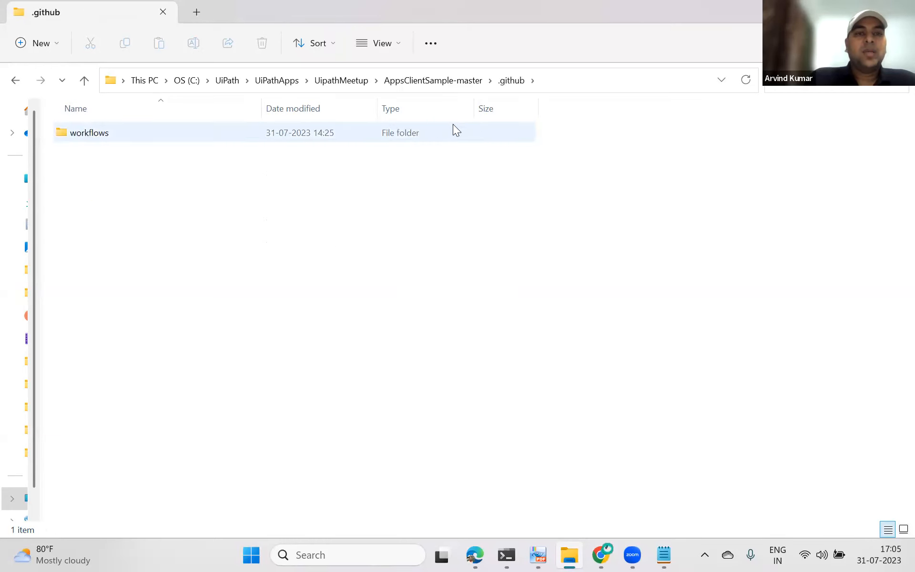
click(448, 82)
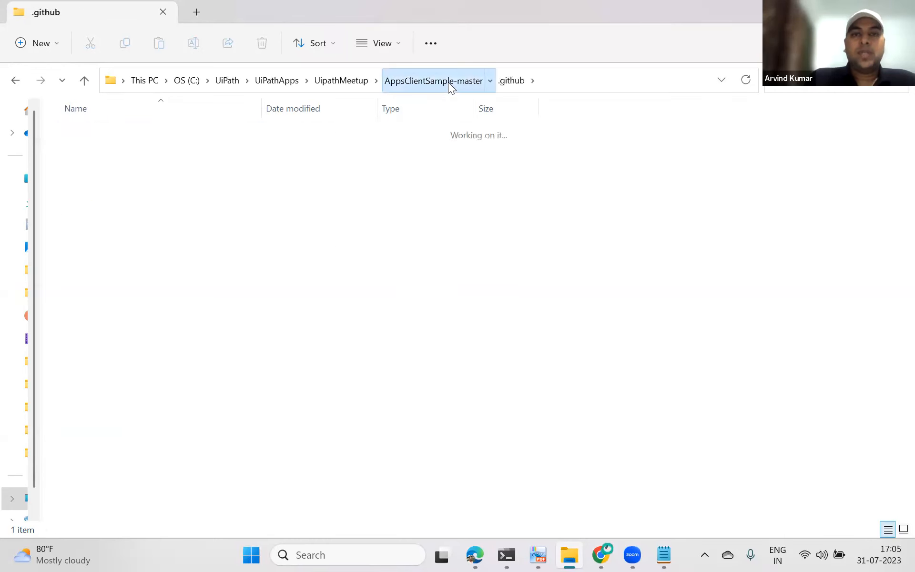
click(346, 83)
click(296, 82)
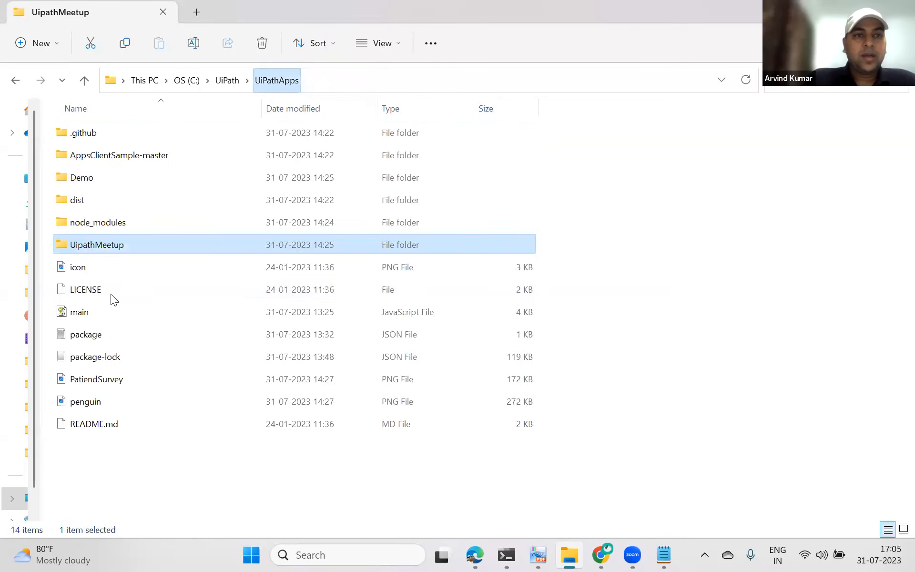
click(96, 381)
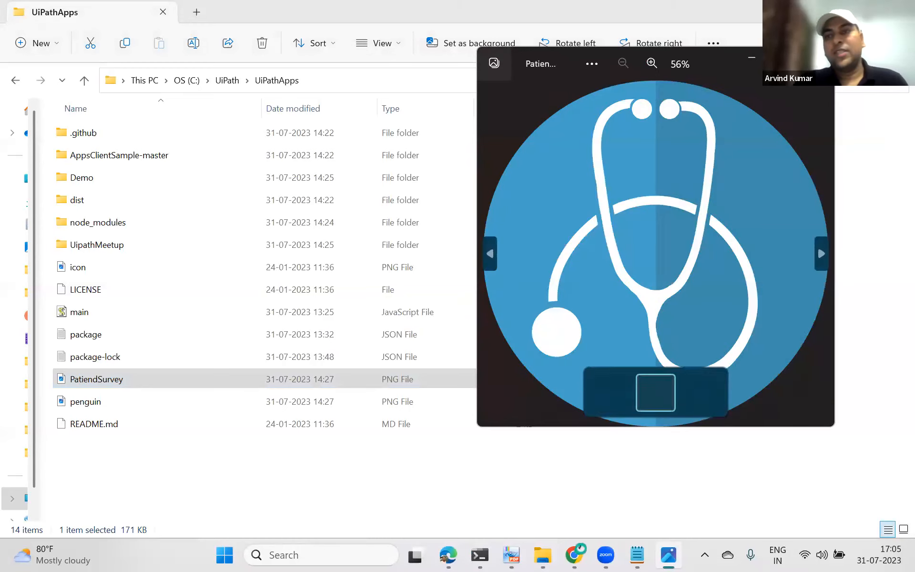
click(823, 57)
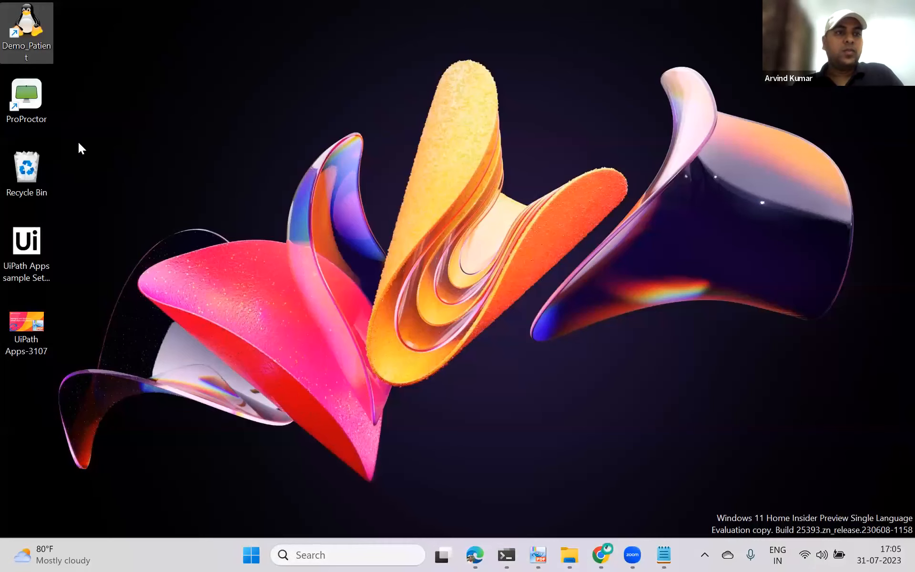
click(52, 65)
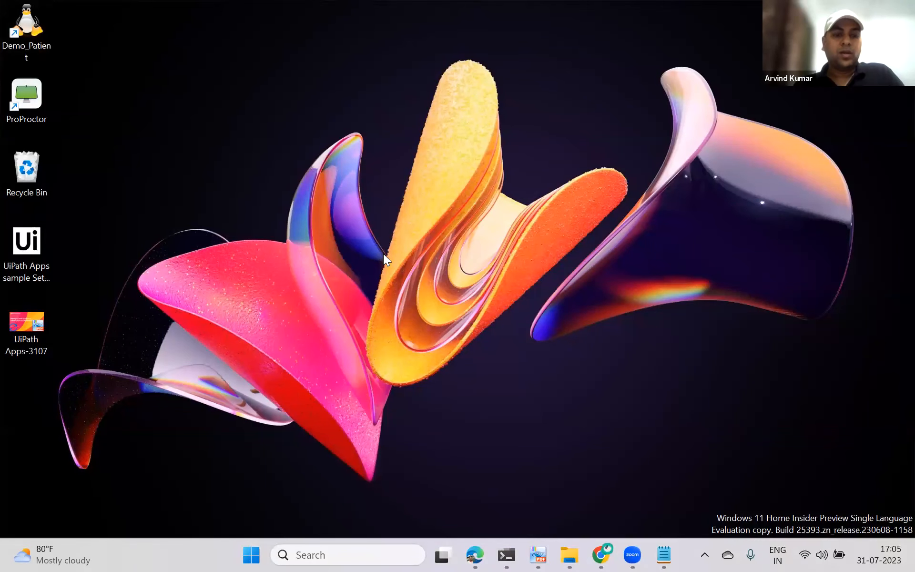
key(alt+Tab)
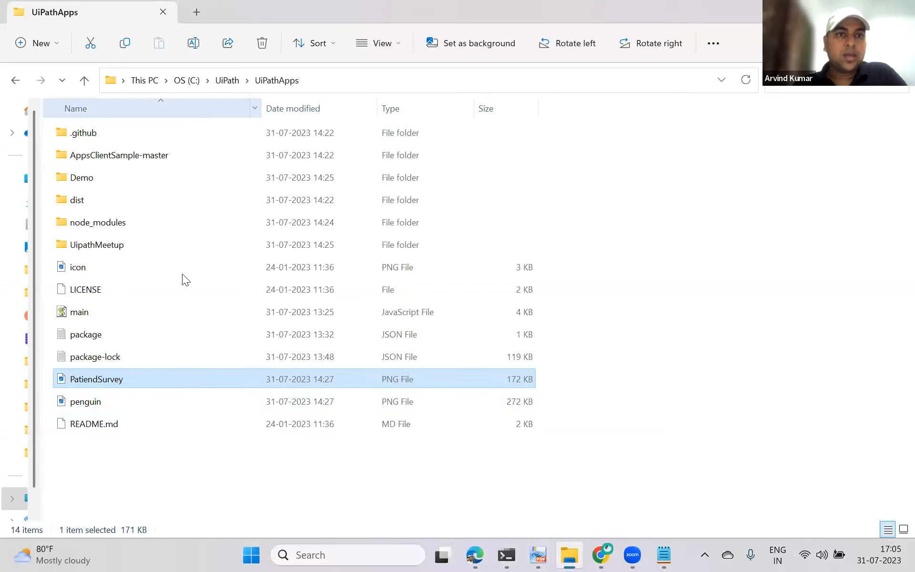
Step: Paste the PatiendSurvey image into the UipathMeetup AppsClientSample-master folder
click(114, 248)
double_click(115, 247)
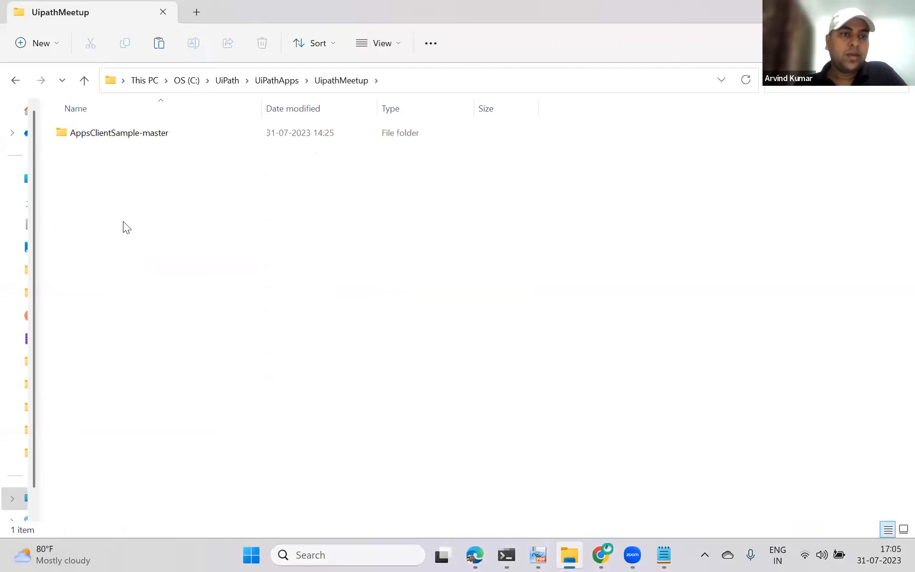
double_click(115, 139)
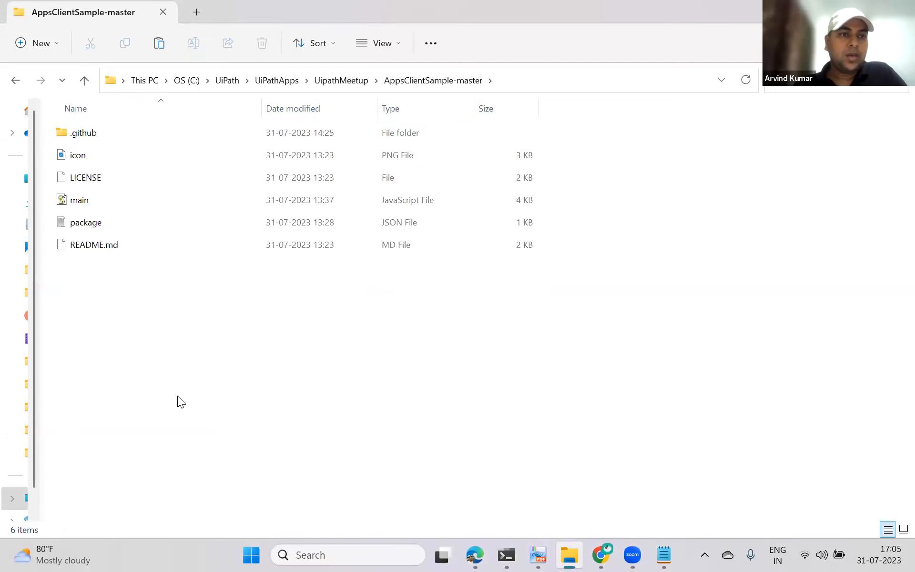
key(ctrl+v)
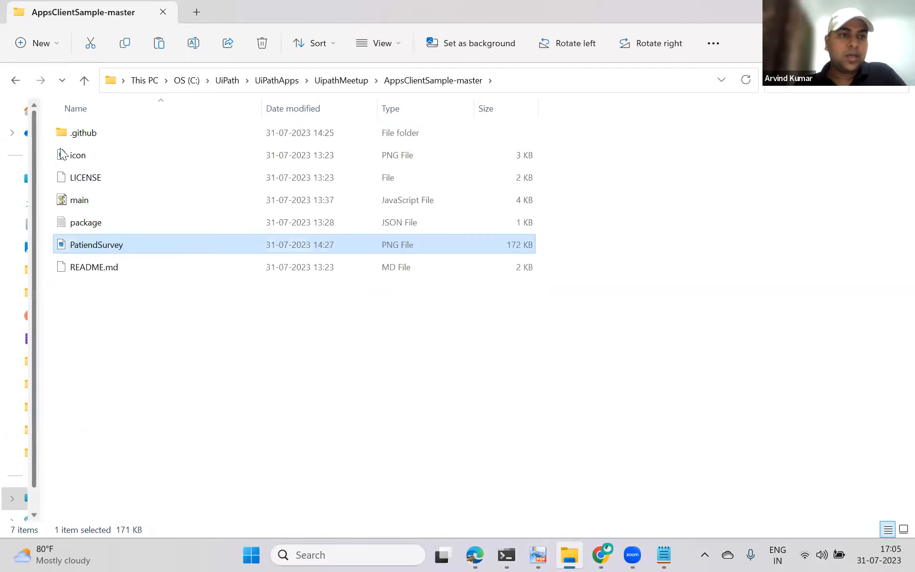
Step: Delete the sample's original icon file and rename the PatiendSurvey image to icon, then select main
click(79, 155)
click(262, 43)
click(95, 223)
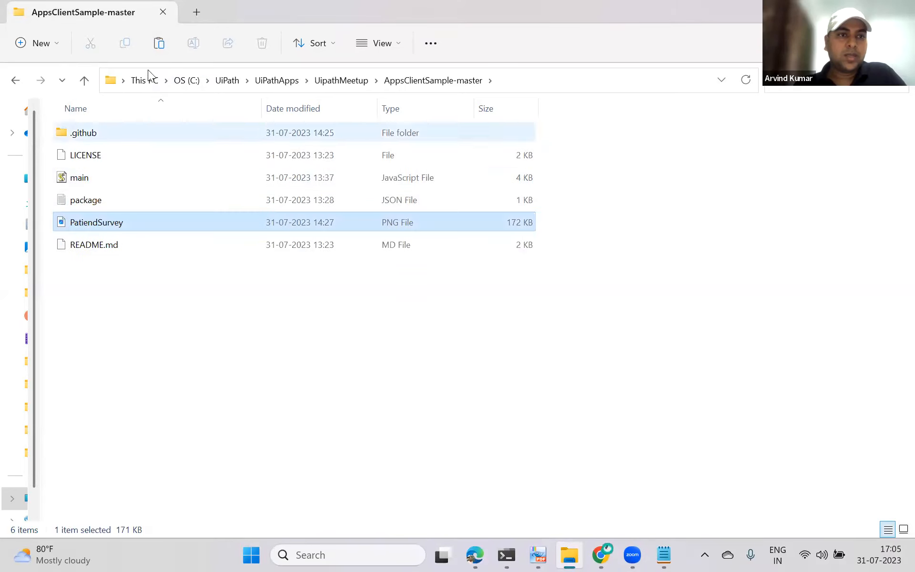
click(194, 43)
text(icon)
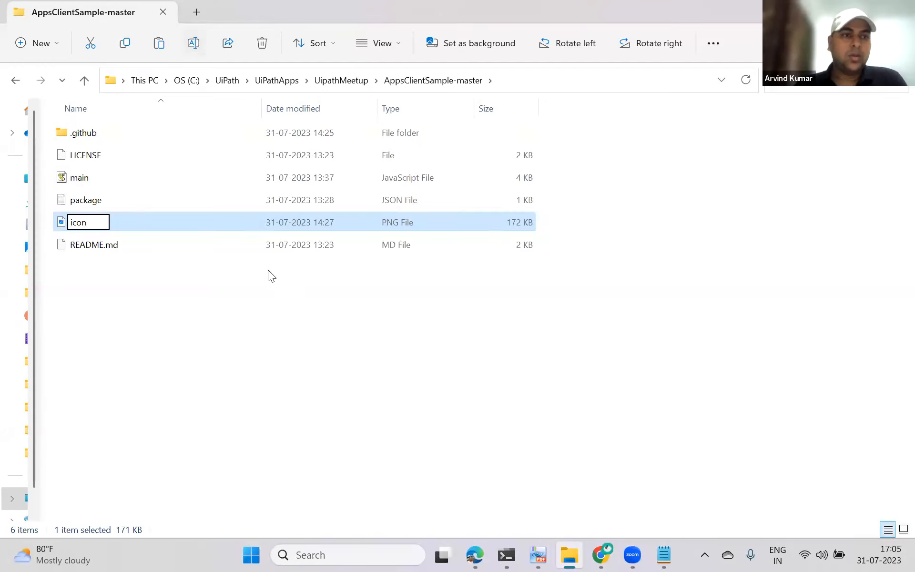
click(225, 304)
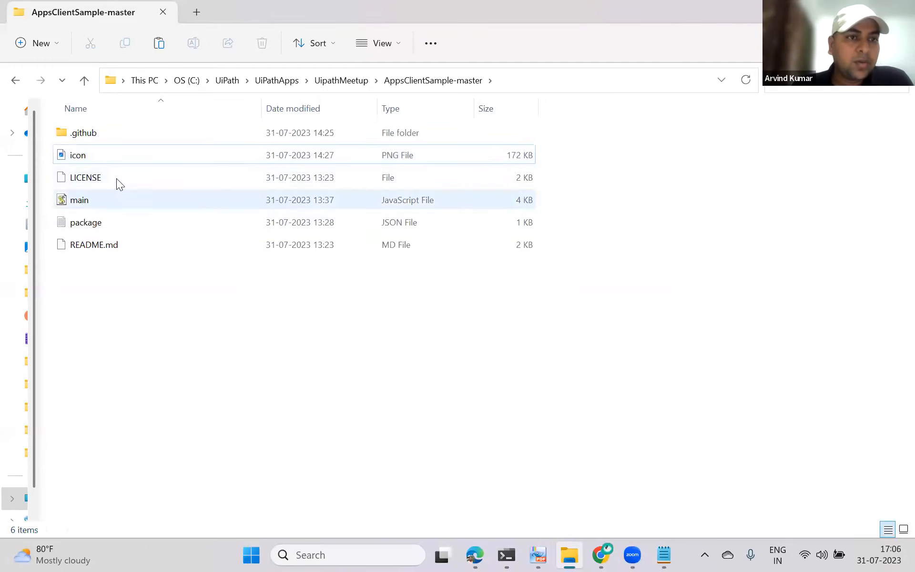
click(103, 201)
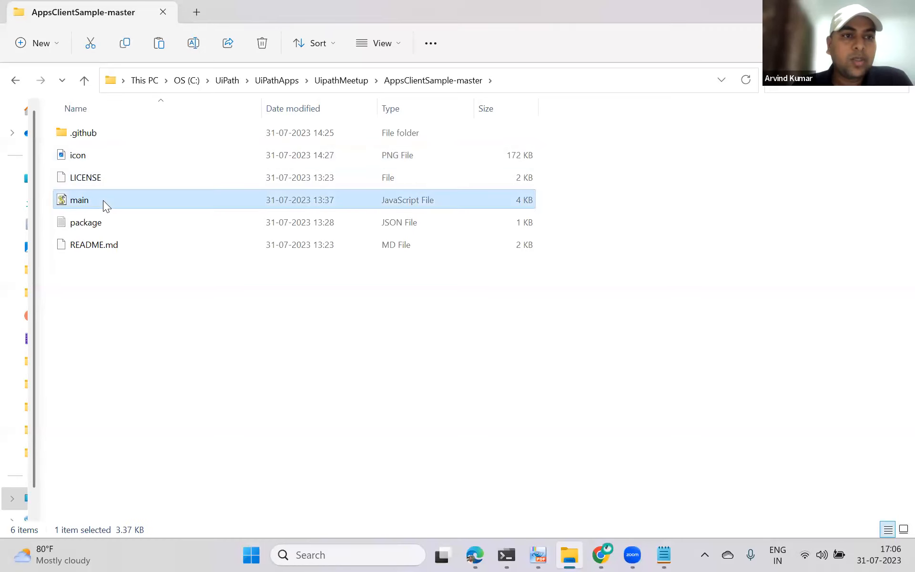
Step: Open main.js from the AppsClientSample-master folder for editing in Notepad++
right_click(105, 201)
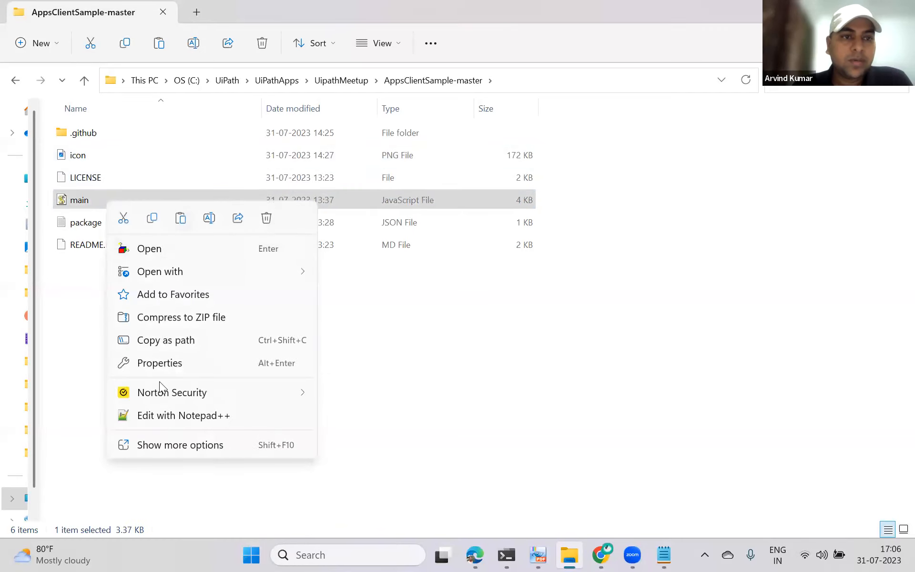
click(200, 414)
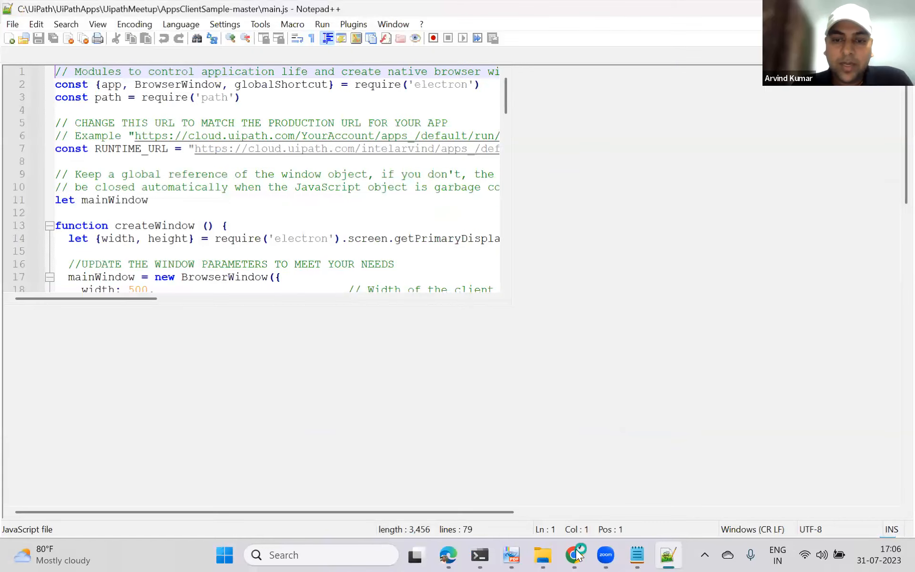
Step: Copy the full production URL of the running UiPathMeetup app from the browser's address bar
key(alt+Tab)
click(165, 12)
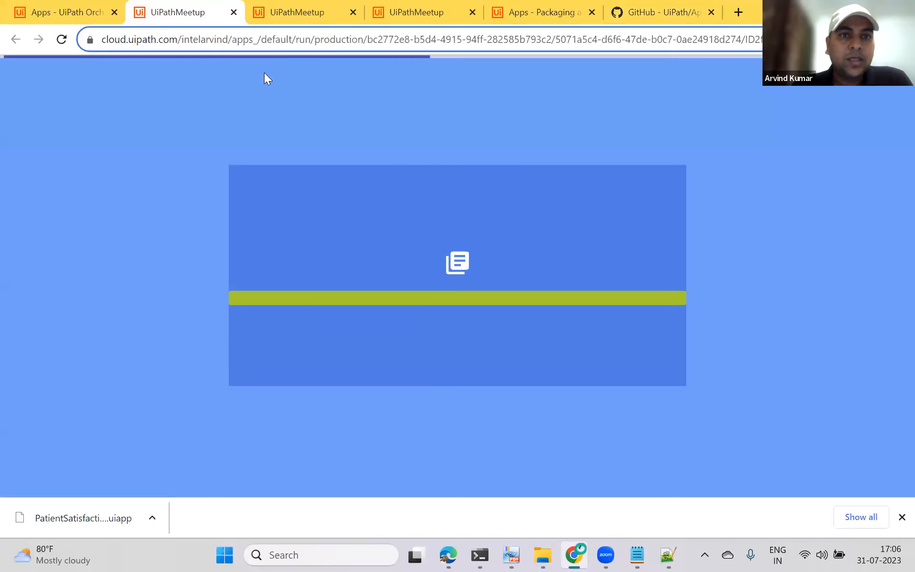
click(499, 40)
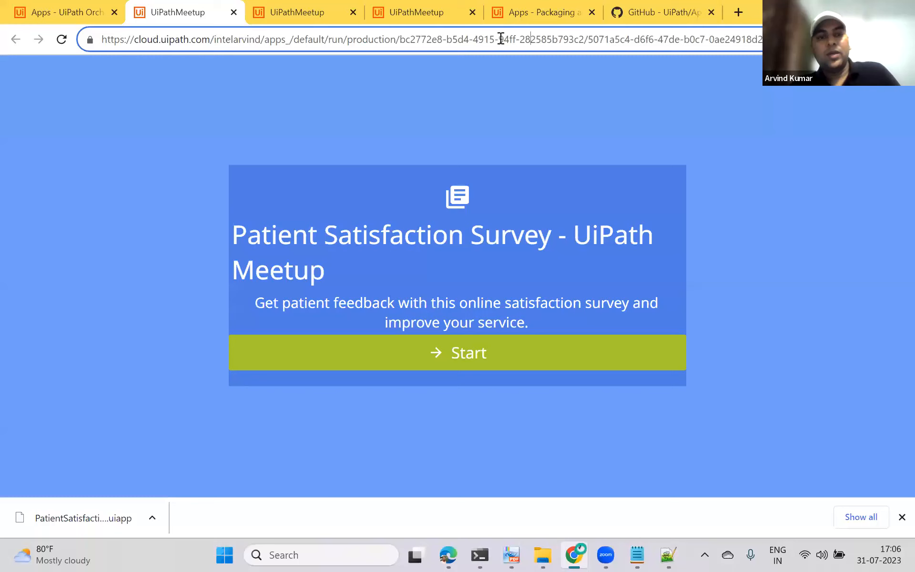
key(ctrl+a)
click(481, 65)
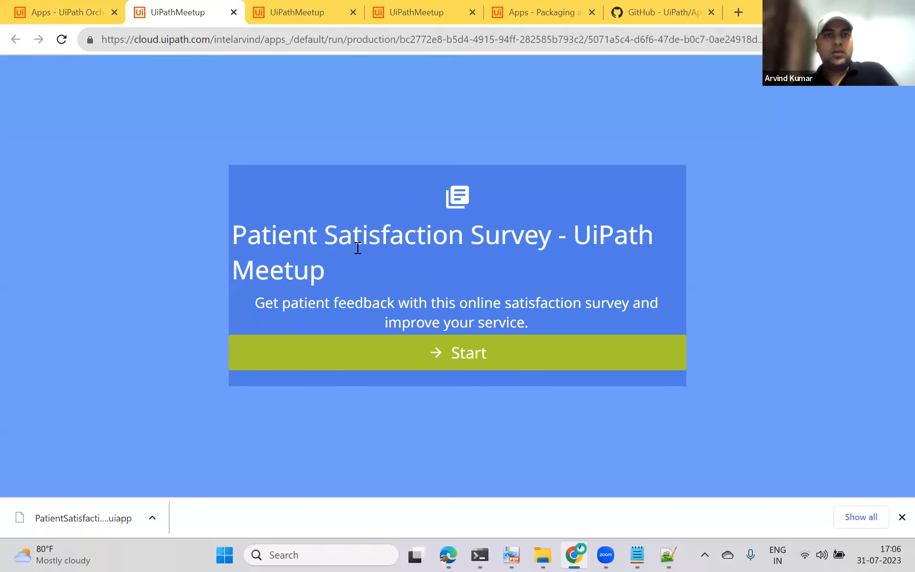
key(alt+Tab)
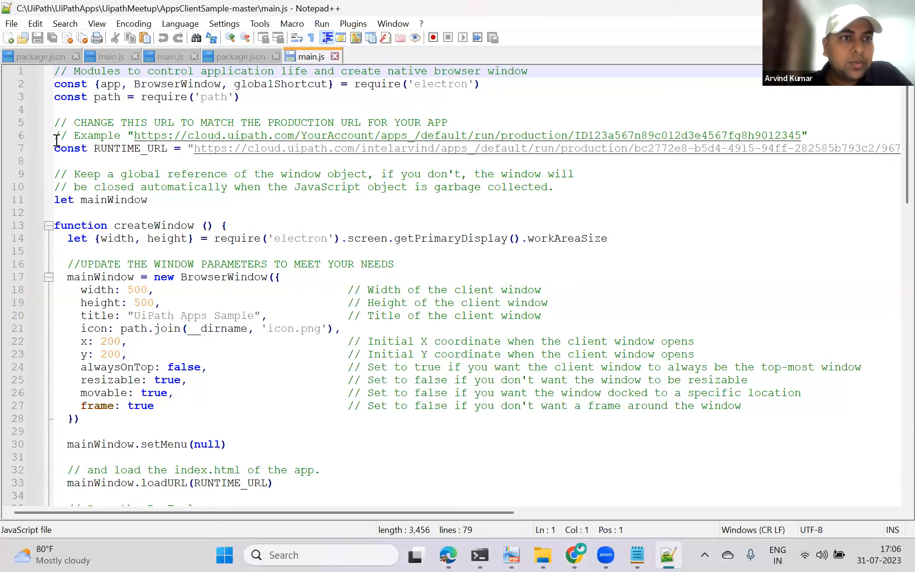
Step: Replace the RUNTIME_URL value in main.js with the copied UiPathMeetup production URL
click(192, 151)
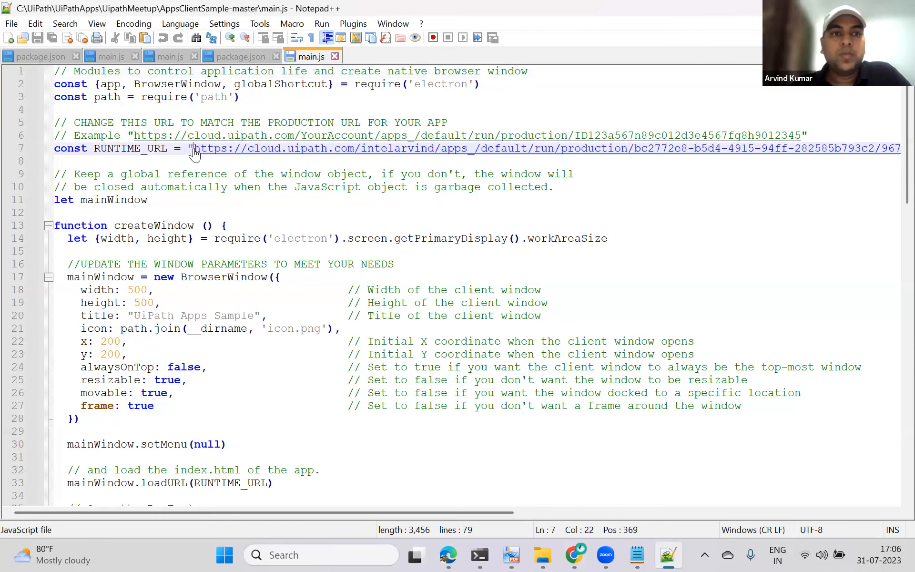
drag(196, 151, 814, 152)
key(shift+Right)
key(shift+Right)
key(shift+Right)
key(shift+Right)
key(shift+Right)
key(shift+Right)
key(shift+Right)
key(shift+Right)
key(shift+Right)
key(shift+Right)
key(shift+Right)
key(shift+Right)
key(shift+Right)
key(shift+Right)
key(shift+Right)
key(shift+Right)
key(shift+Right)
key(shift+Right)
key(shift+Right)
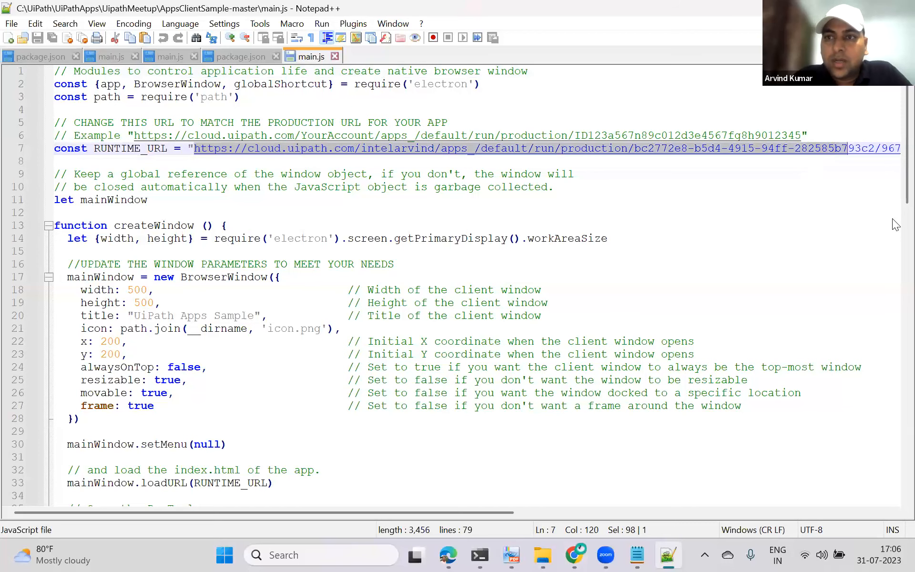
key(shift+Right)
key(shift+Right)
key(shift+Right)
key(shift+Right)
key(shift+Right)
key(shift+Right)
key(shift+Right)
key(shift+Right)
key(shift+Right)
key(shift+Right)
key(shift+Right)
key(shift+Right)
key(shift+Right)
key(shift+Right)
key(shift+Right)
key(shift+Right)
key(shift+Right)
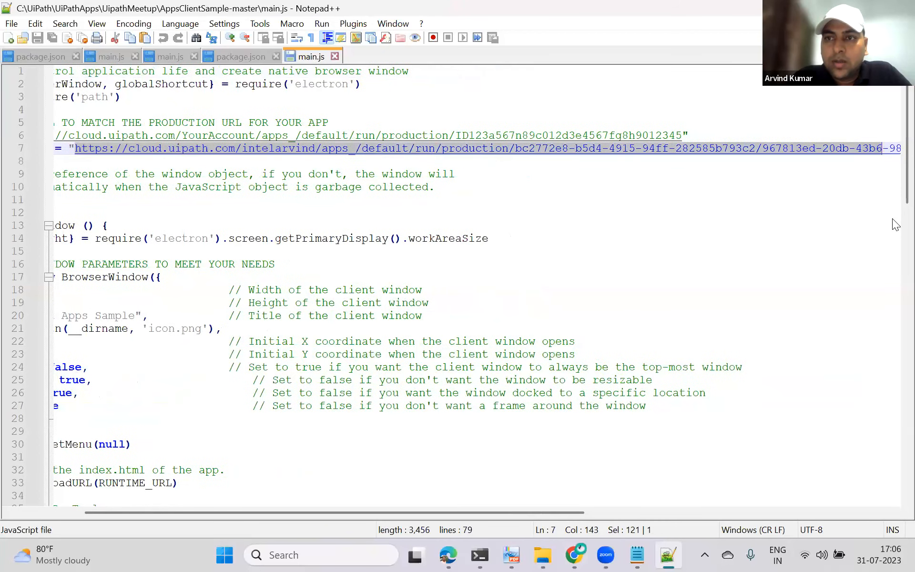
key(shift+Right)
key(shift+Right)
key(shift+Right)
key(shift+Right)
key(shift+Right)
key(shift+Right)
key(shift+Right)
key(shift+Right)
key(shift+Right)
key(shift+Right)
key(shift+Right)
key(shift+Right)
key(shift+Right)
key(shift+Right)
key(shift+Right)
key(shift+Right)
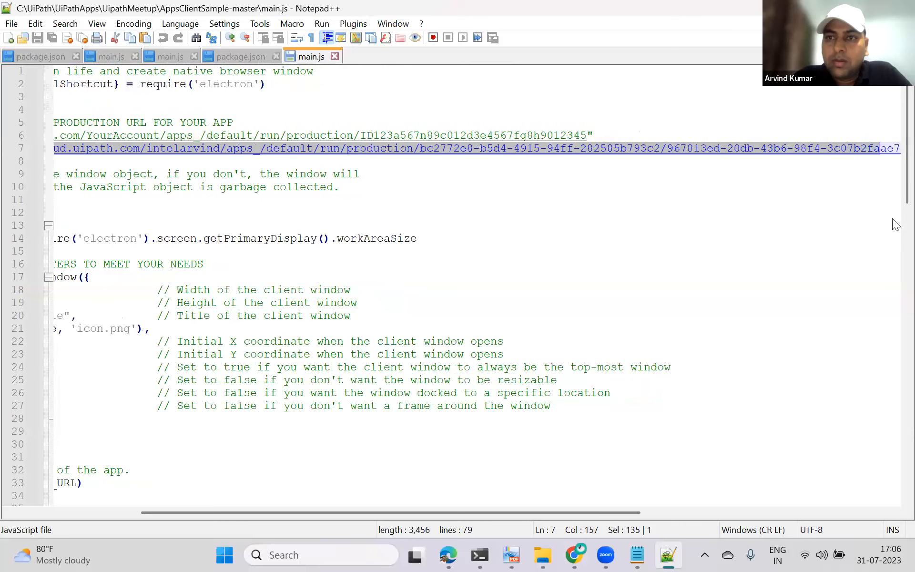
key(shift+Right)
key(shift+Right)
key(shift+Right)
key(shift+Right)
key(shift+Right)
key(shift+Right)
key(shift+Right)
key(shift+Right)
key(shift+Right)
key(shift+Right)
key(shift+Right)
key(shift+Right)
key(shift+Right)
key(shift+Right)
key(shift+Right)
key(shift+Right)
key(shift+Right)
key(shift+Right)
key(shift+Right)
key(shift+Right)
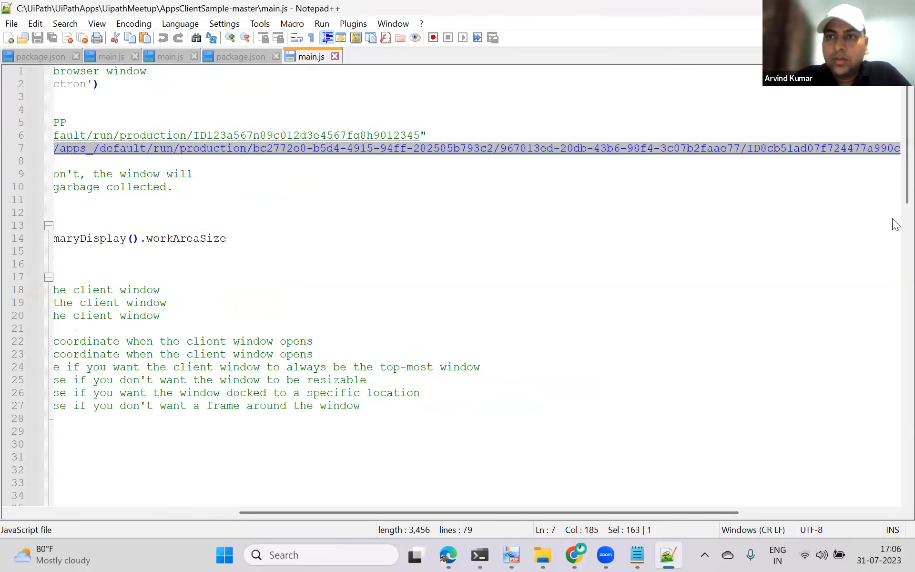
key(shift+Right)
key(shift+Right)
key(shift+Right)
key(shift+Right)
key(shift+Right)
key(shift+Right)
key(shift+Right)
key(shift+Right)
key(shift+Right)
key(shift+Right)
key(shift+Right)
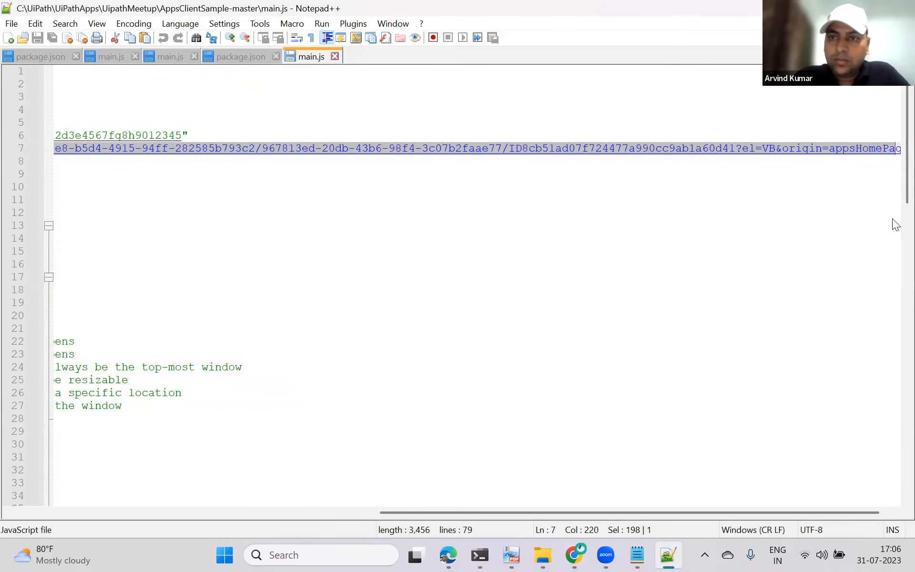
key(shift+Left)
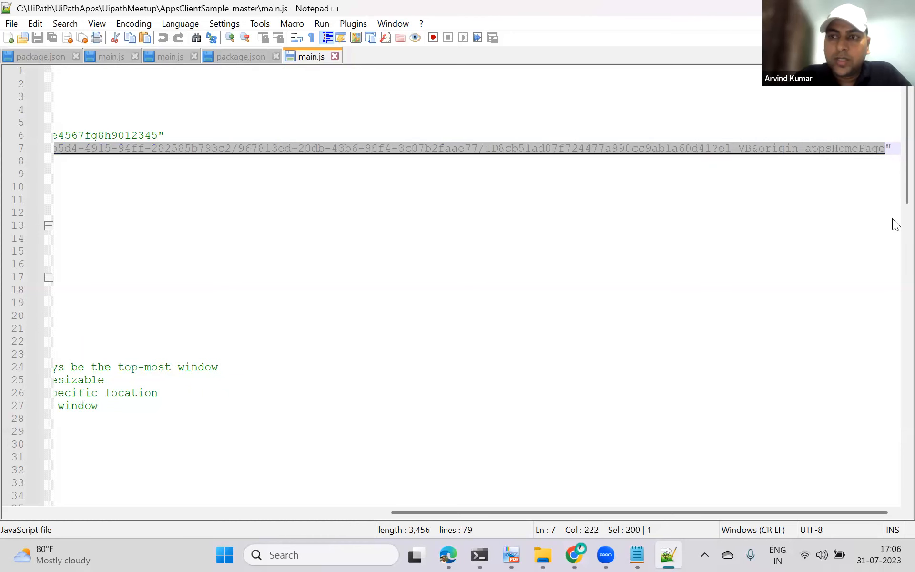
key(Delete)
key(Left)
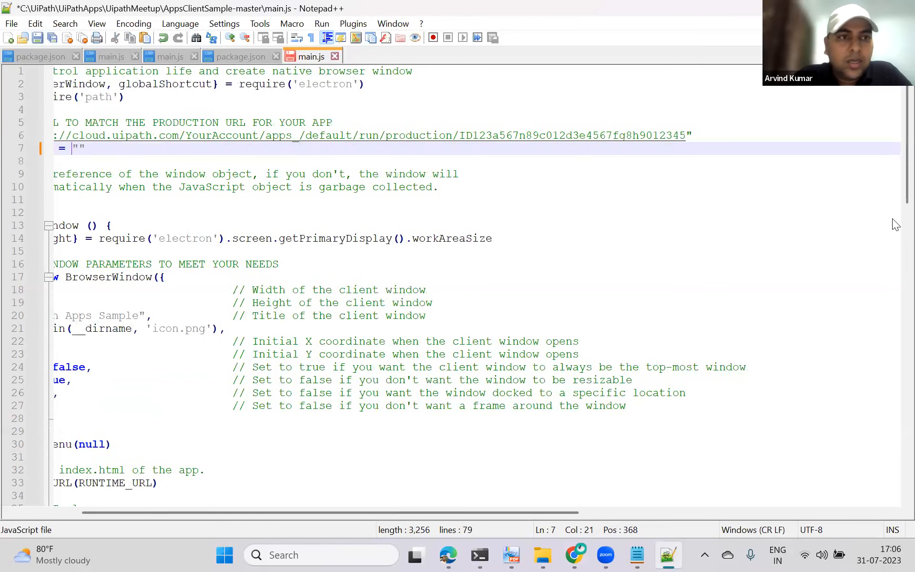
key(ctrl+v)
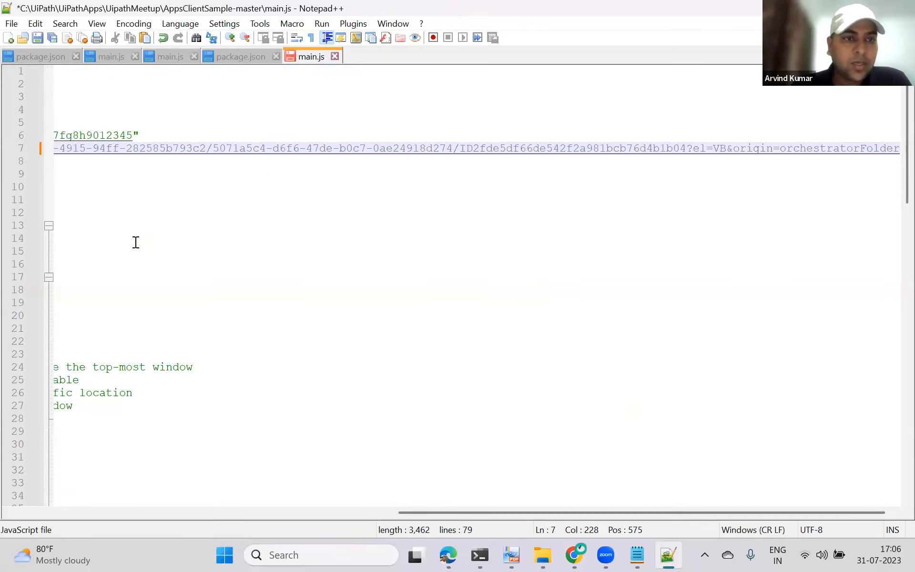
Step: Review the client window parameters in main.js and save the file
click(102, 120)
key(Left)
key(Left)
key(Left)
key(Left)
key(Left)
key(Left)
key(Left)
key(Left)
key(Left)
key(Left)
key(Left)
key(Left)
key(Left)
key(Left)
key(Left)
key(Left)
key(Left)
key(Left)
key(Left)
key(Left)
key(Left)
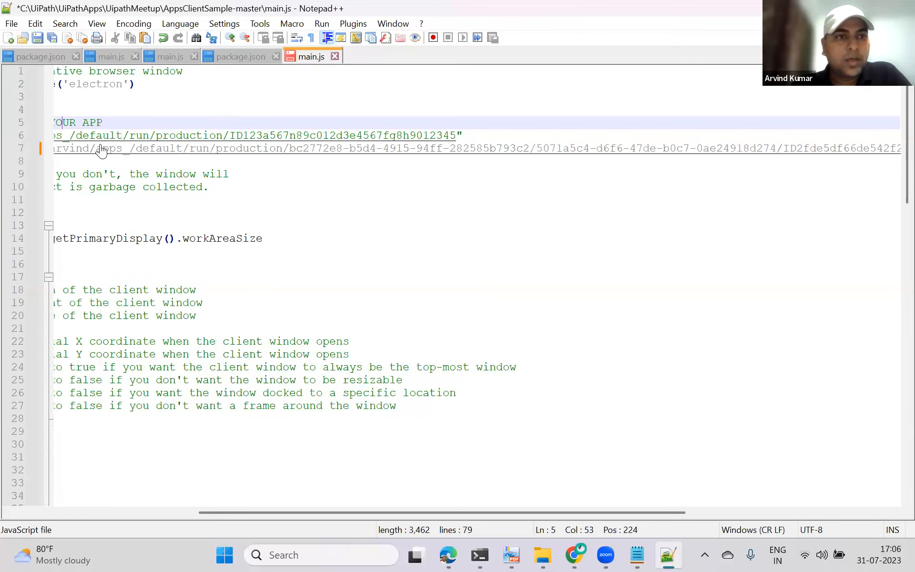
key(Left)
key(Left)
key(Left)
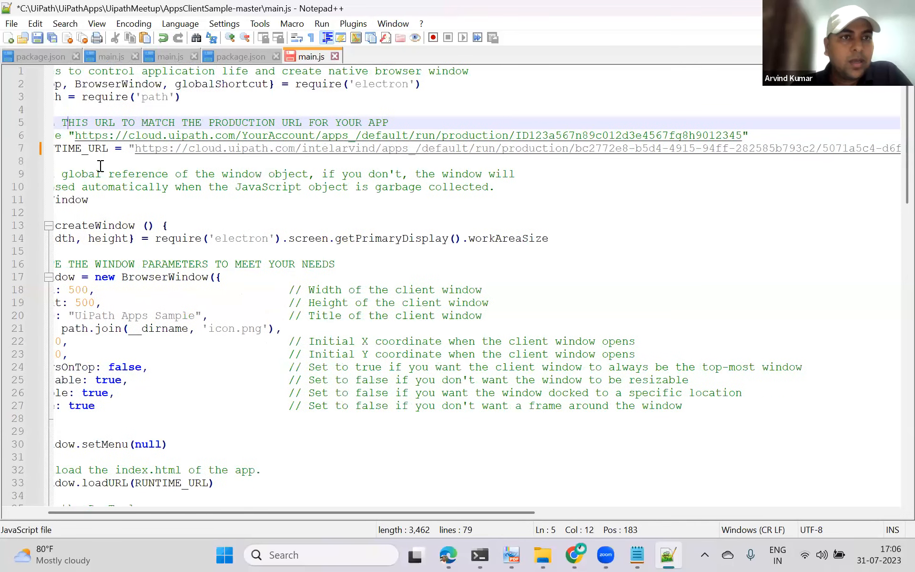
key(Up)
key(Up)
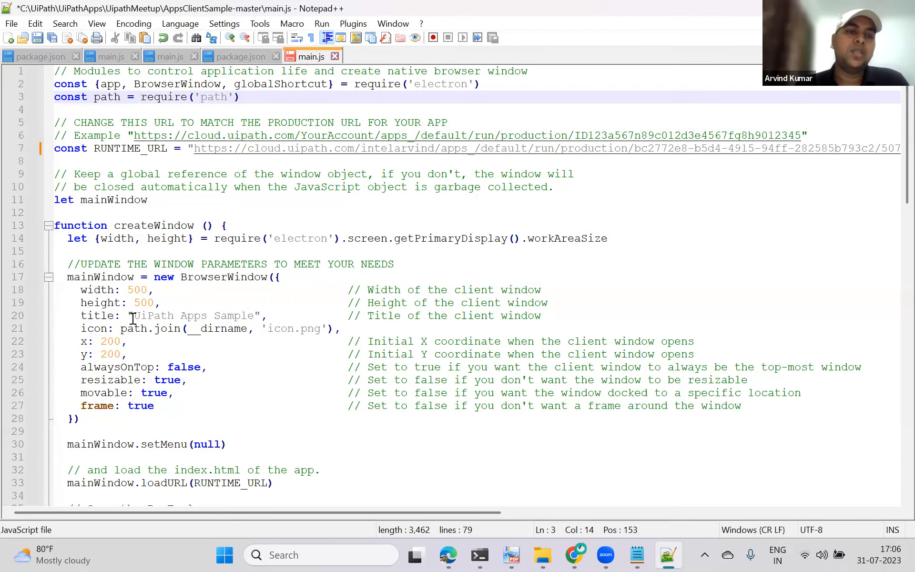
scroll(151, 326, down, 1)
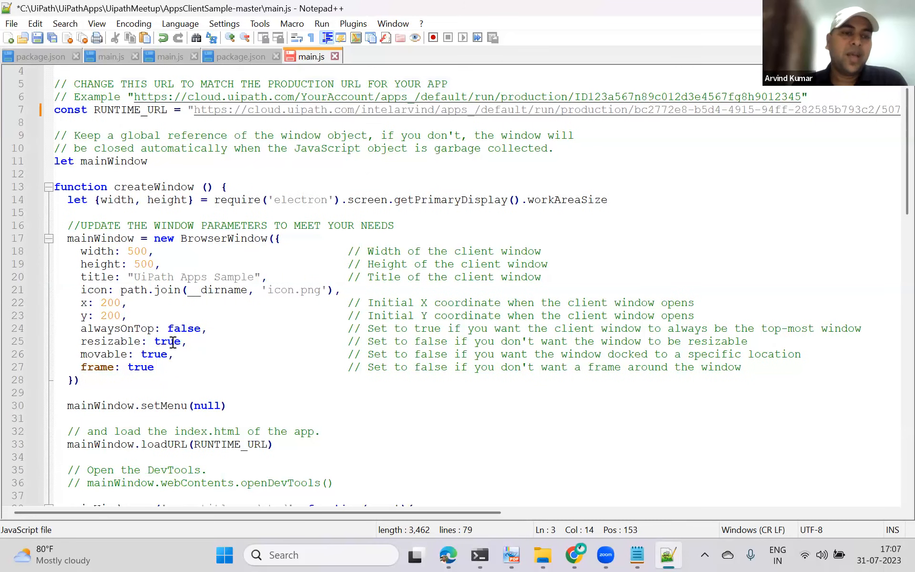
scroll(167, 362, down, 1)
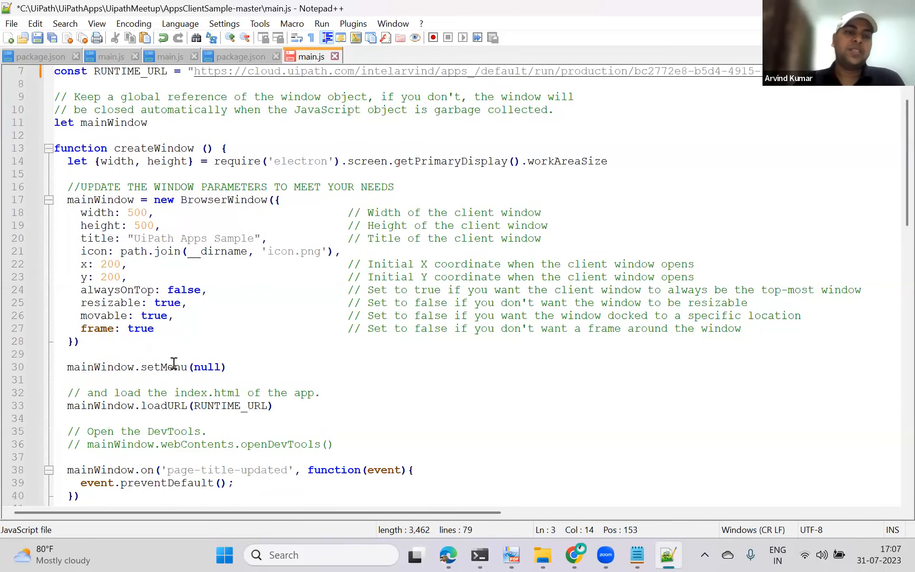
scroll(204, 379, down, 2)
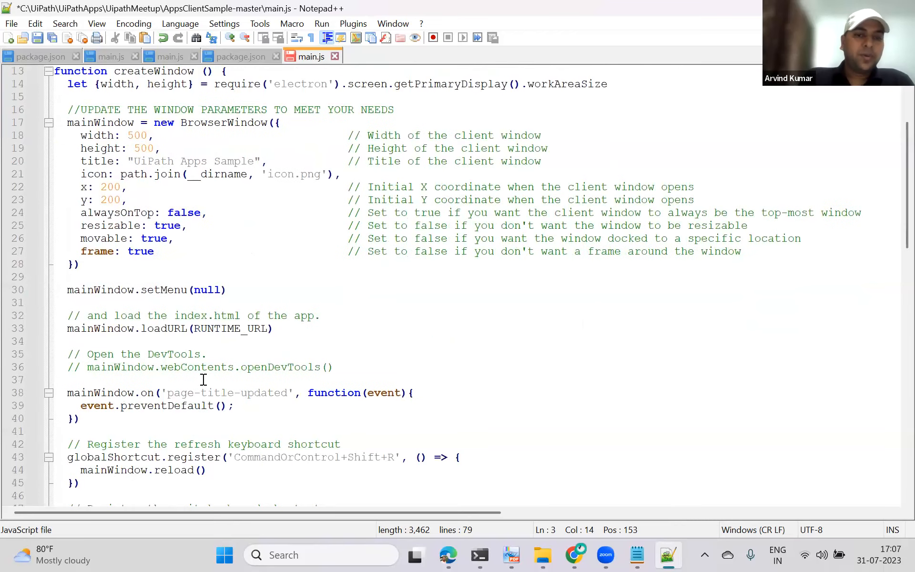
scroll(204, 379, down, 3)
click(38, 39)
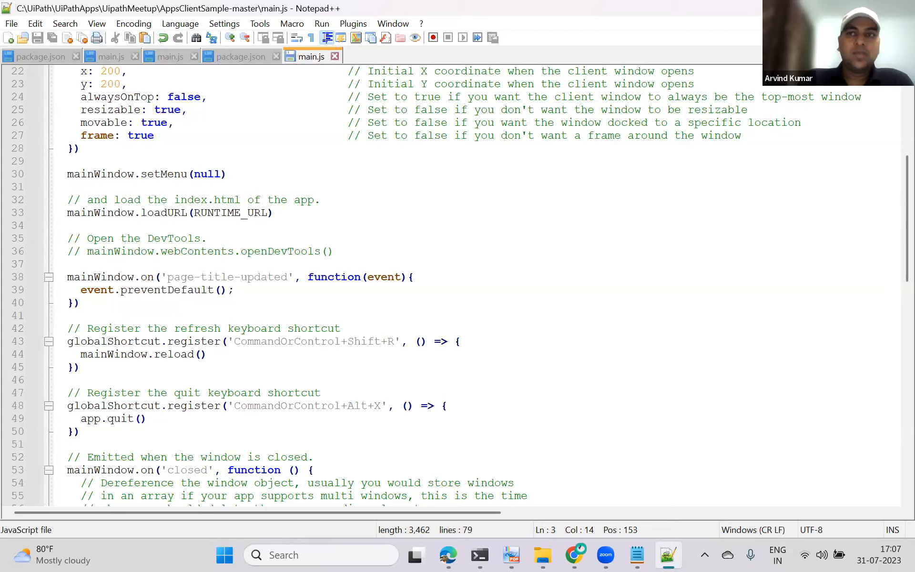
Step: Open package.json from the AppsClientSample-master folder for editing in Notepad++
click(575, 554)
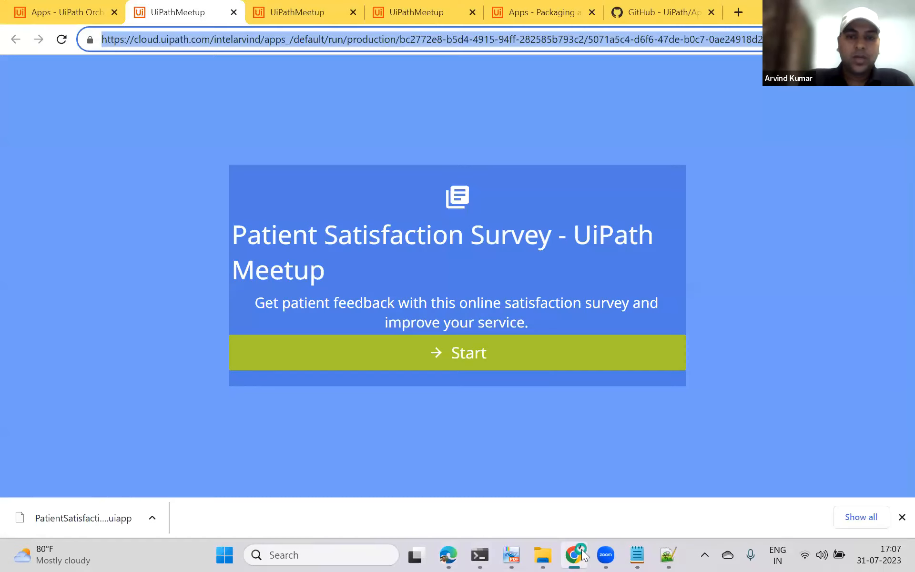
click(542, 555)
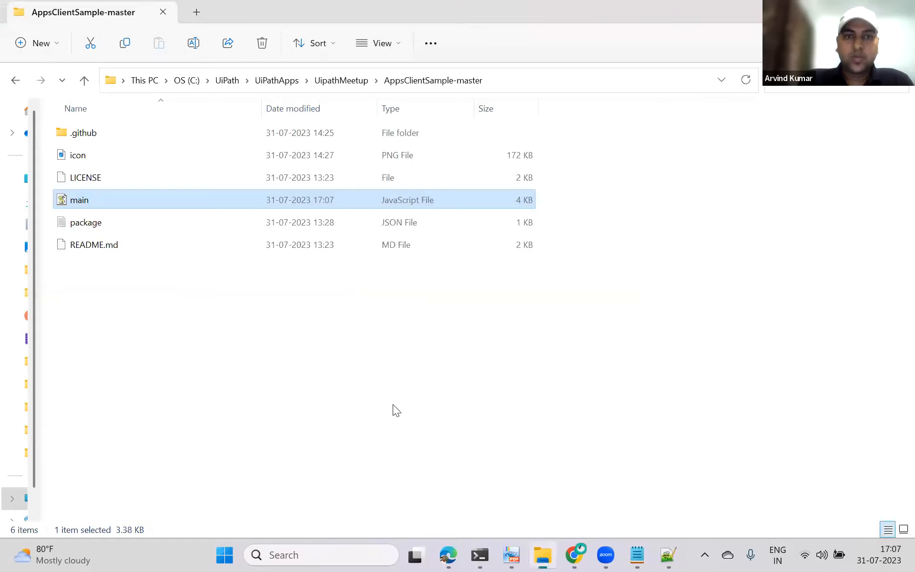
click(92, 225)
right_click(92, 225)
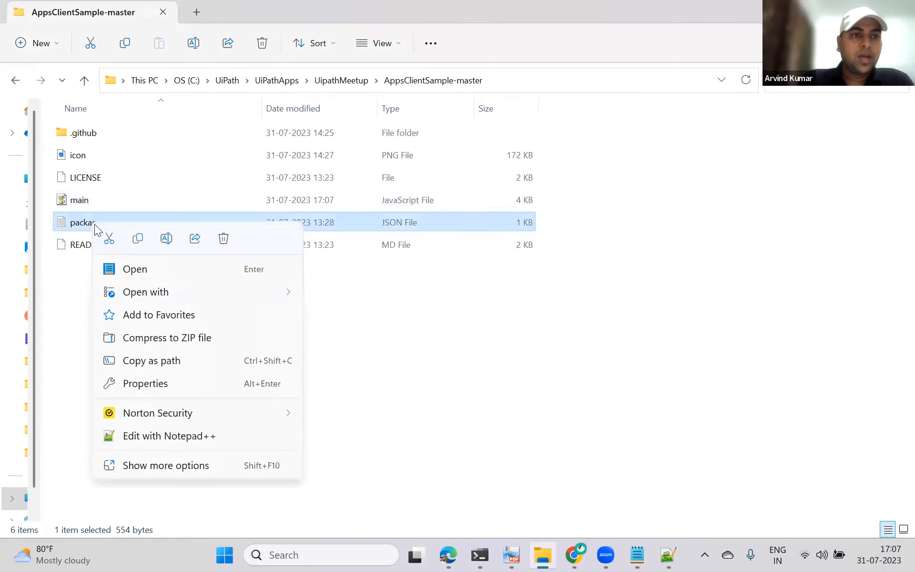
click(177, 437)
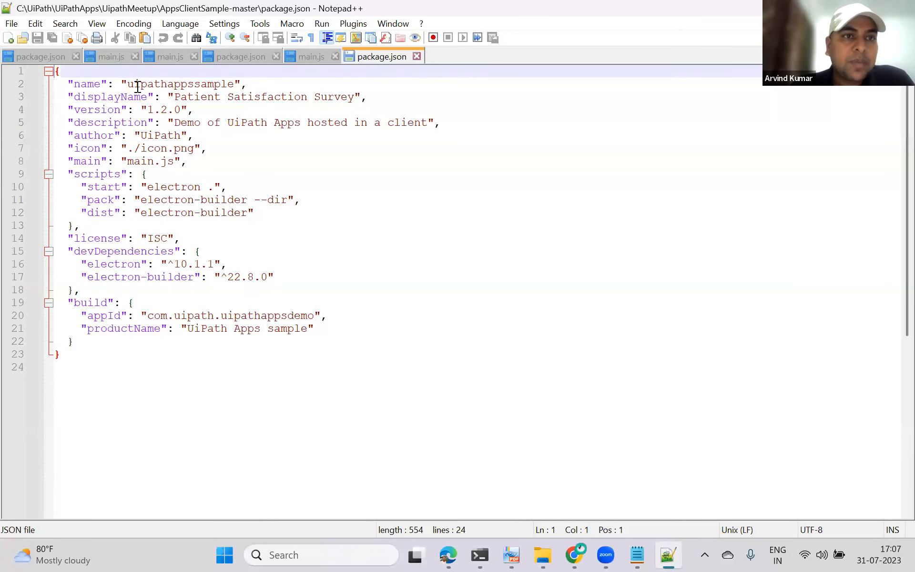
Step: Examine the package.json fields, including the name, icon, main, scripts and dependencies
click(221, 98)
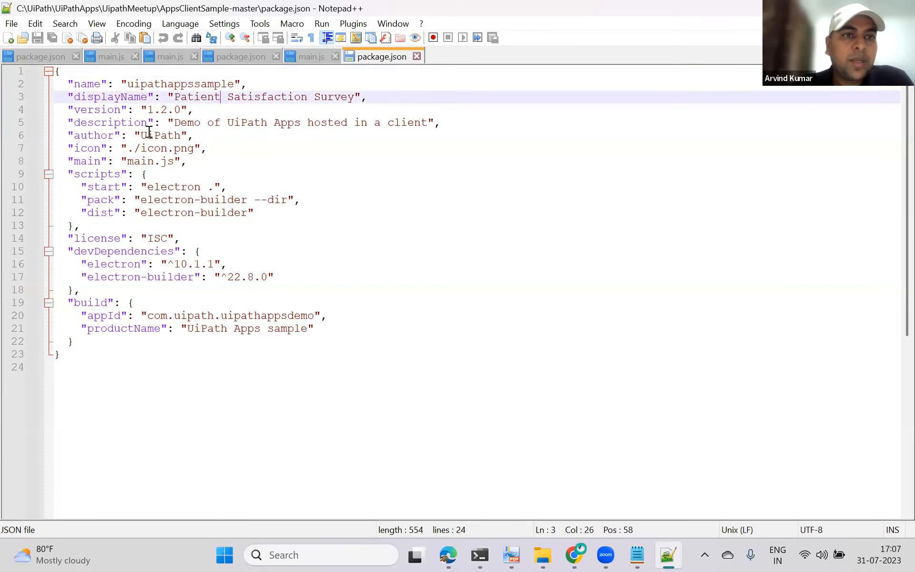
click(208, 123)
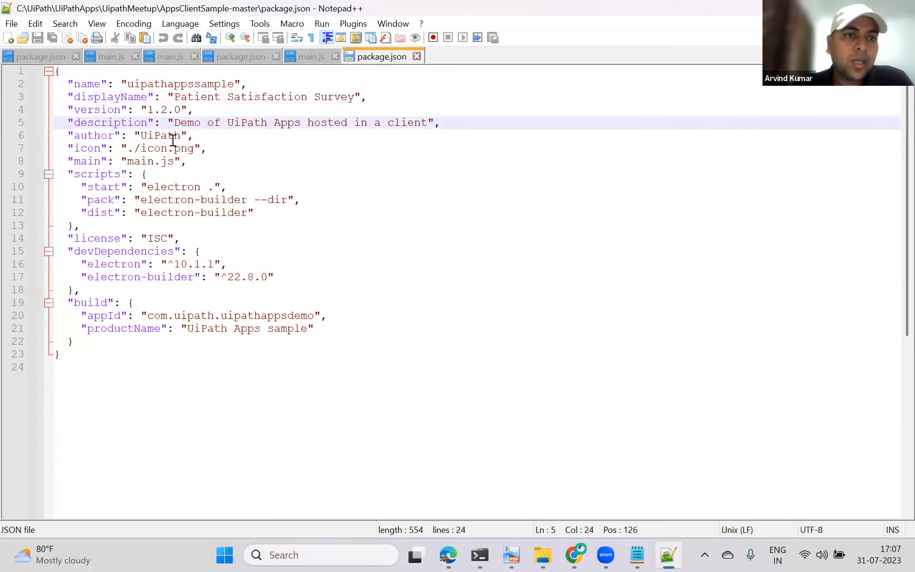
click(94, 149)
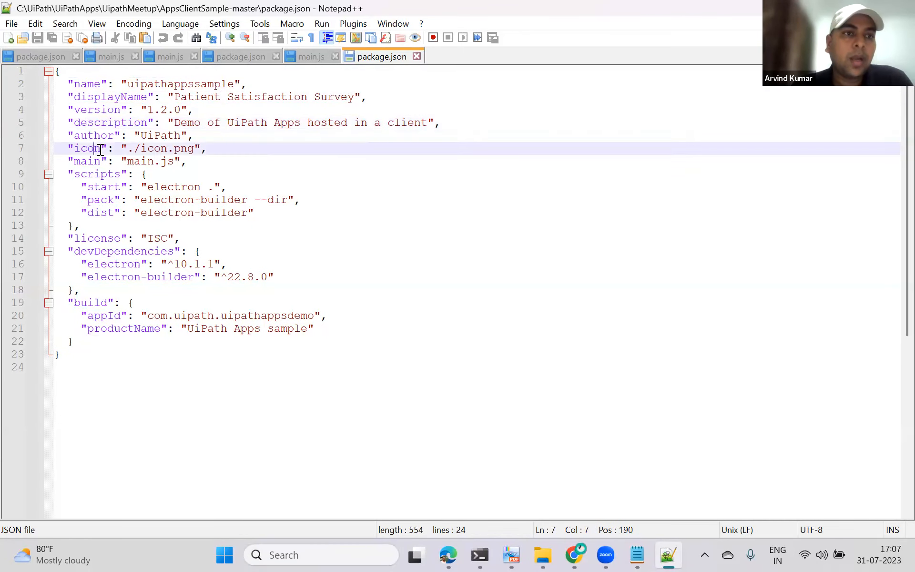
click(169, 148)
click(100, 161)
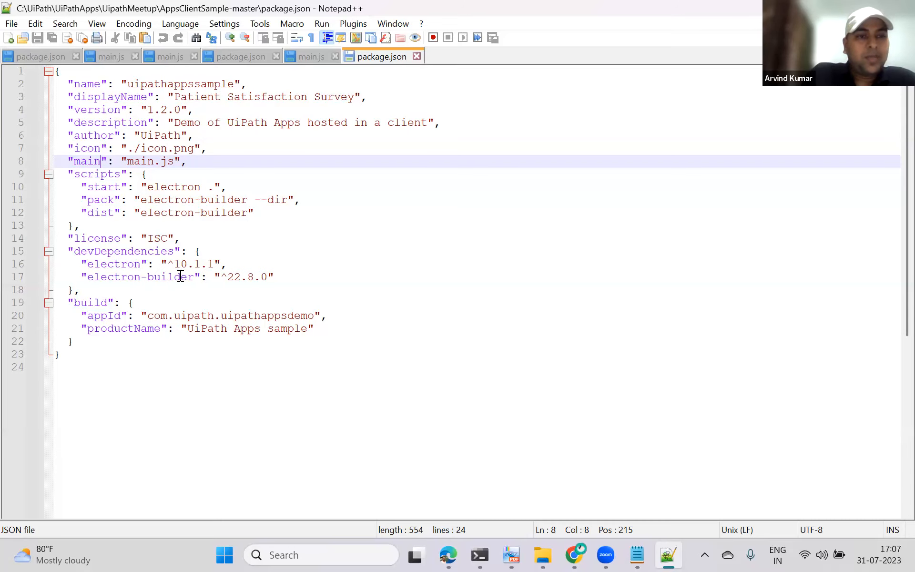
drag(285, 277, 60, 176)
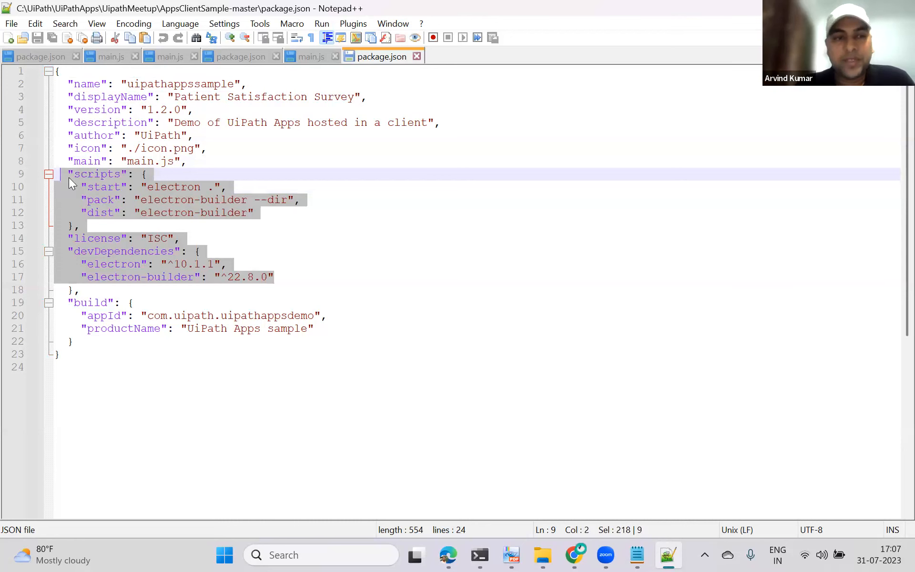
click(157, 369)
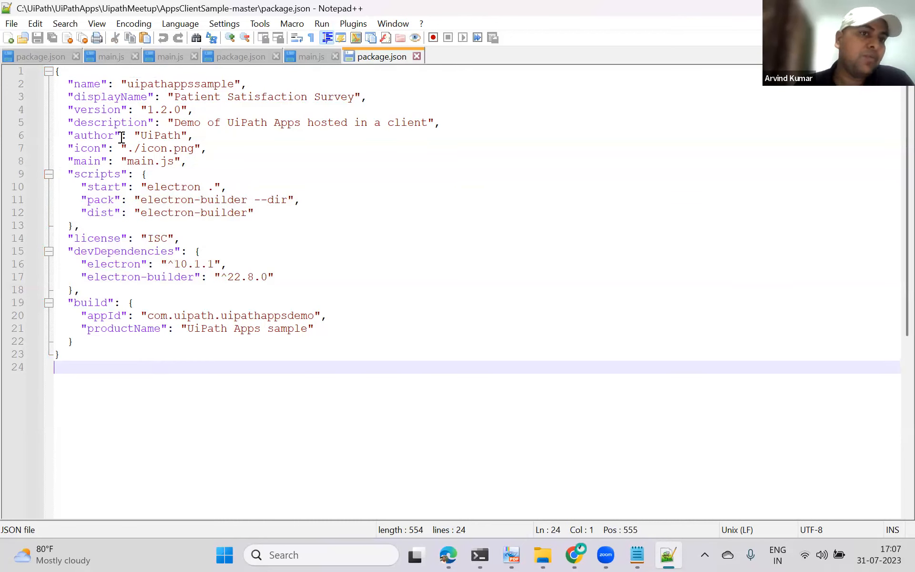
click(126, 84)
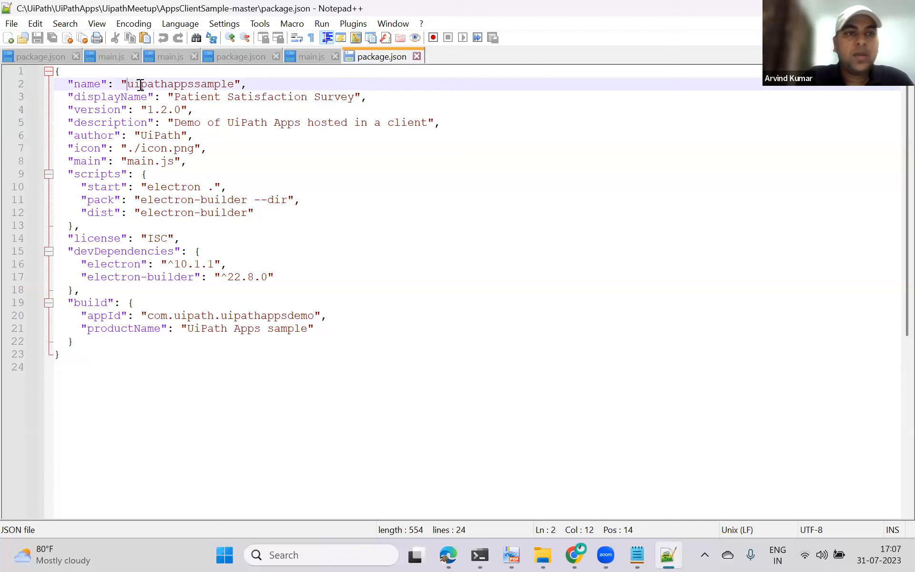
Step: Set the package name in package.json to UiPathMeetup
shift+click(236, 86)
text(UiPathM)
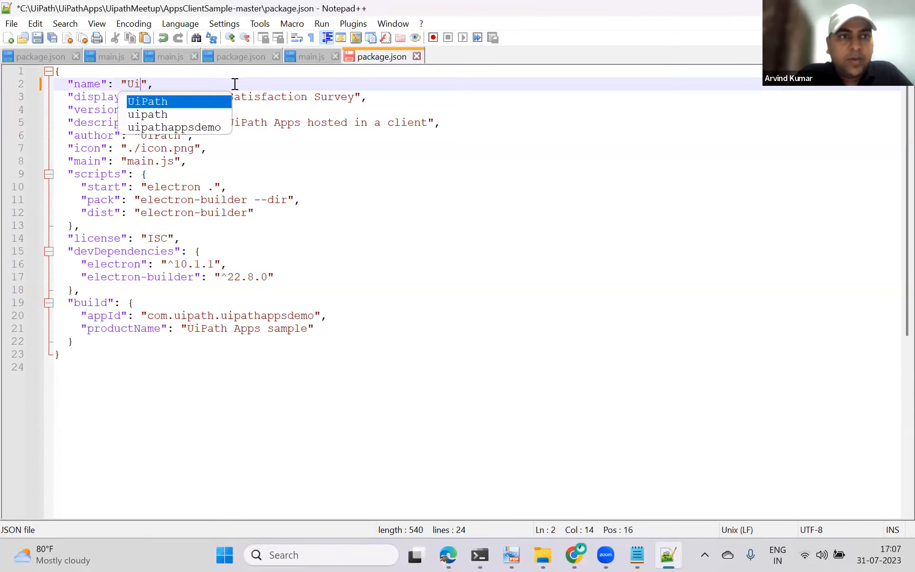
text(eetup)
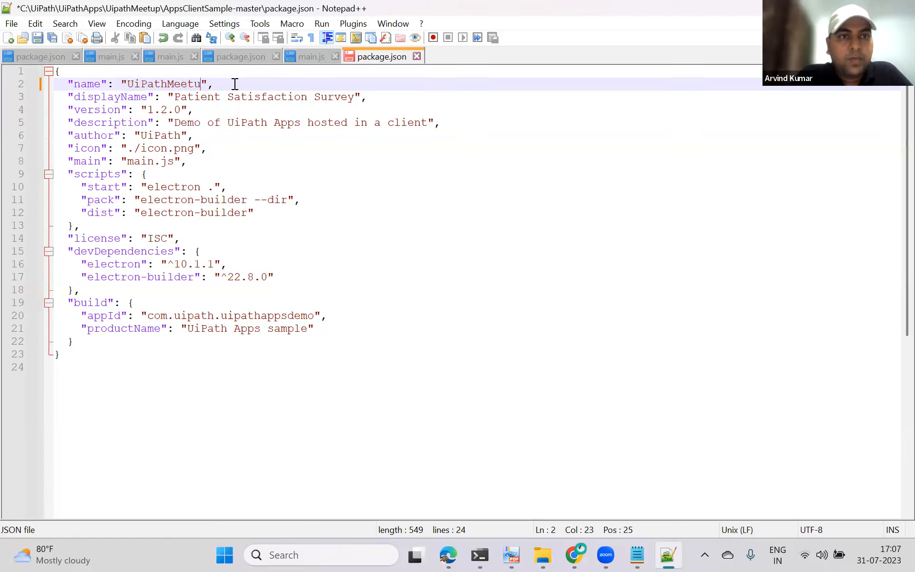
Step: Set the package displayName to UiPath Meetup Apps
click(175, 98)
shift+click(356, 97)
text(UiPath )
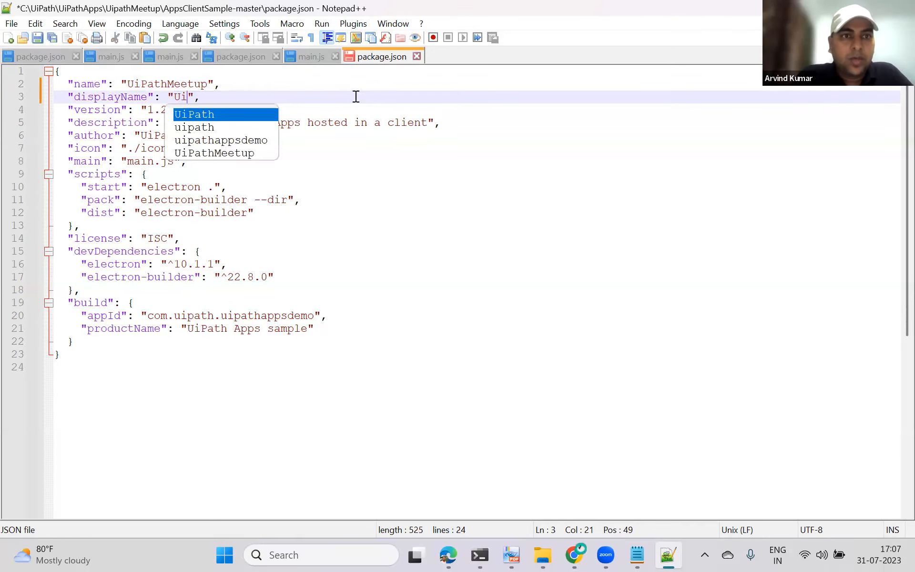
text(Meetup App)
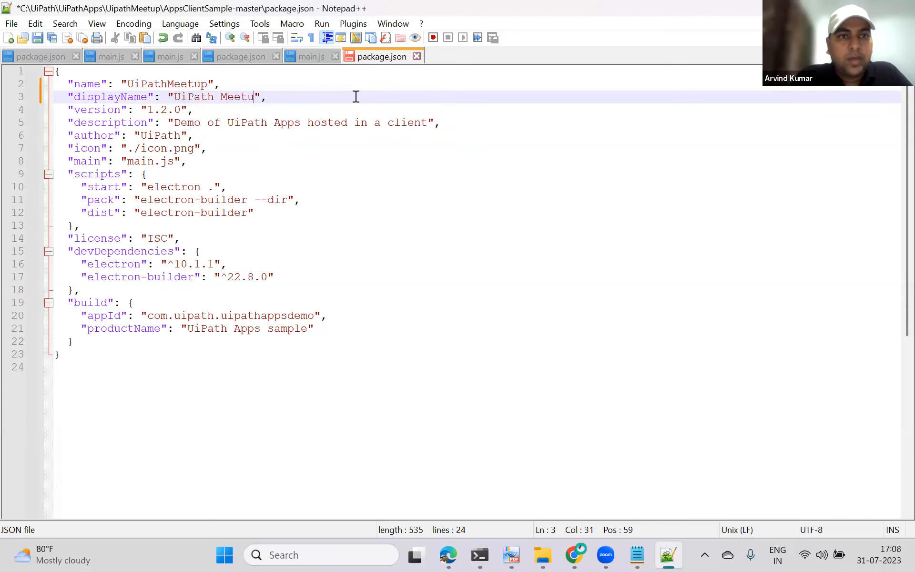
text(s)
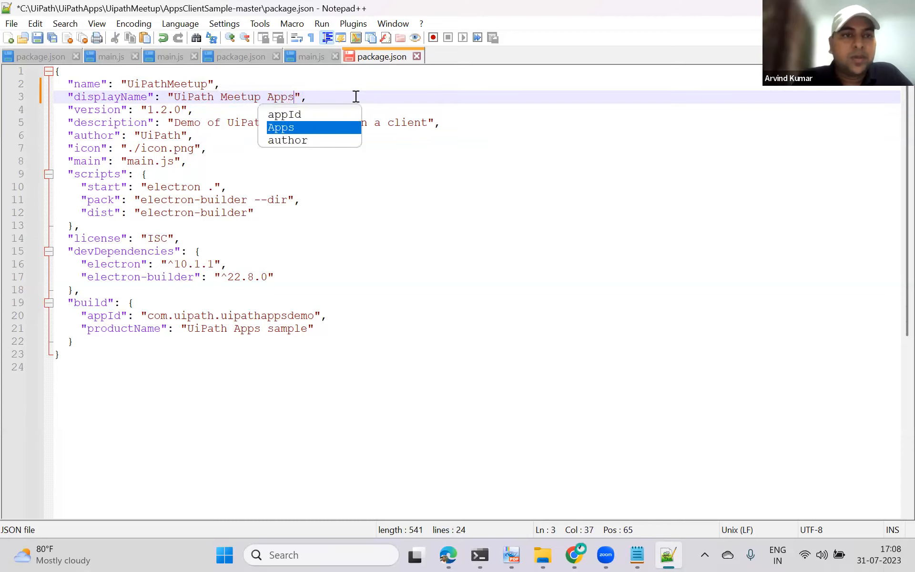
click(318, 225)
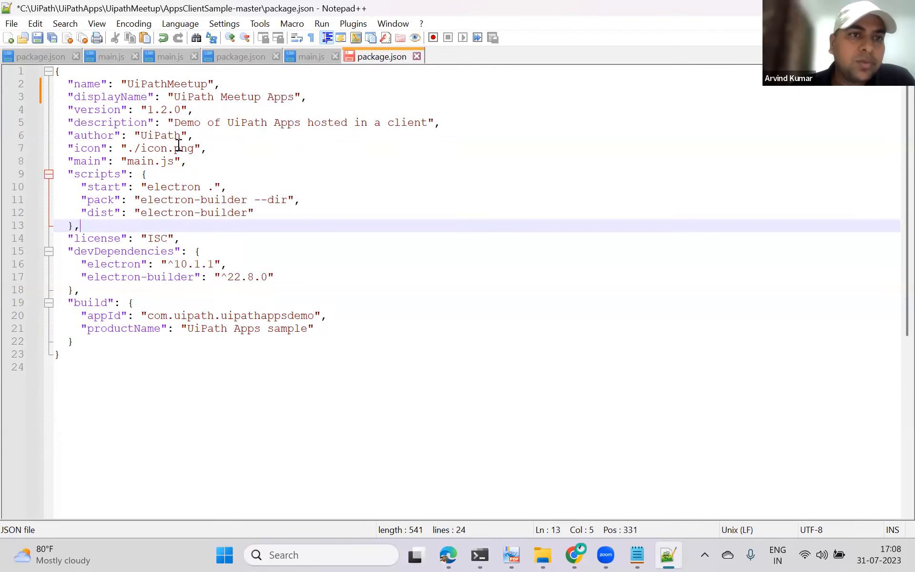
Step: Set the build productName to UiPathAppsMeetup and save package.json
click(174, 123)
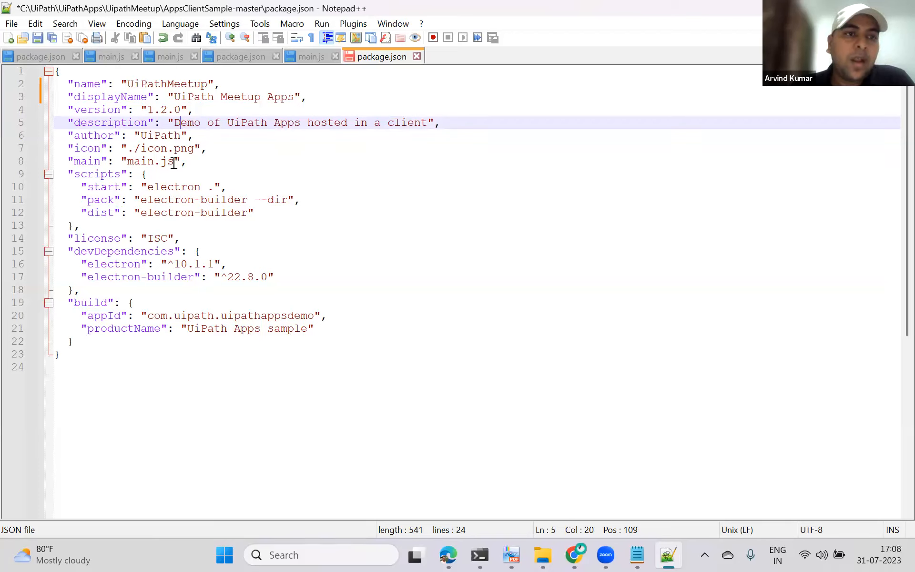
scroll(133, 173, down, 1)
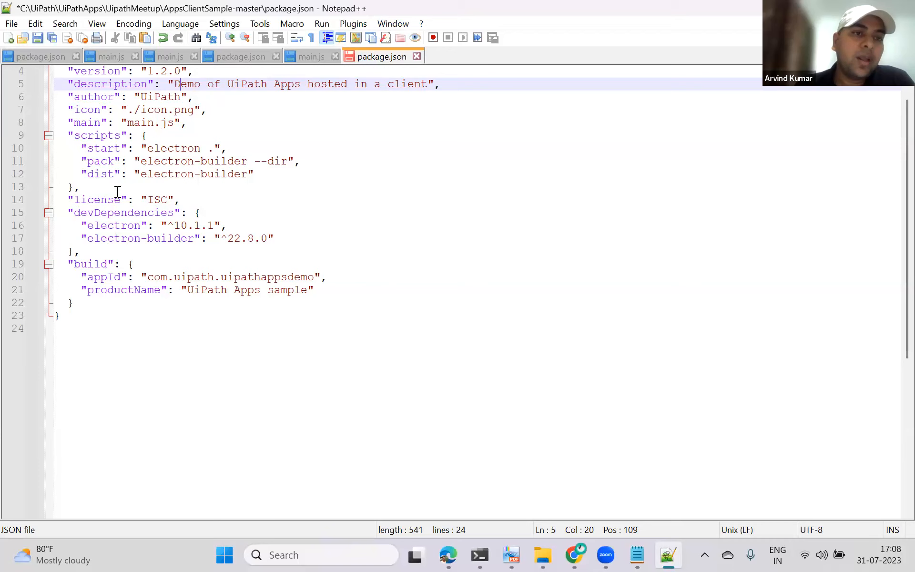
click(188, 290)
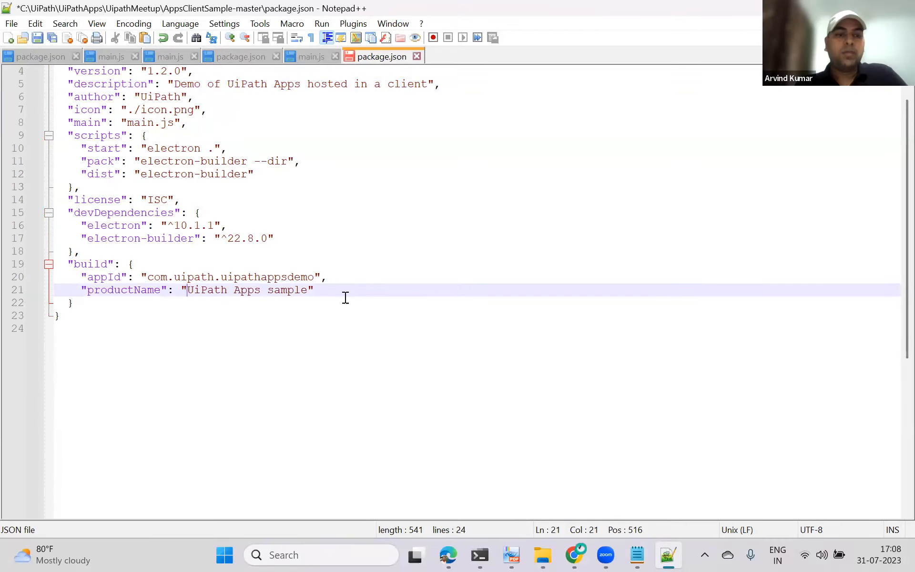
shift+click(309, 291)
text(UiPathA)
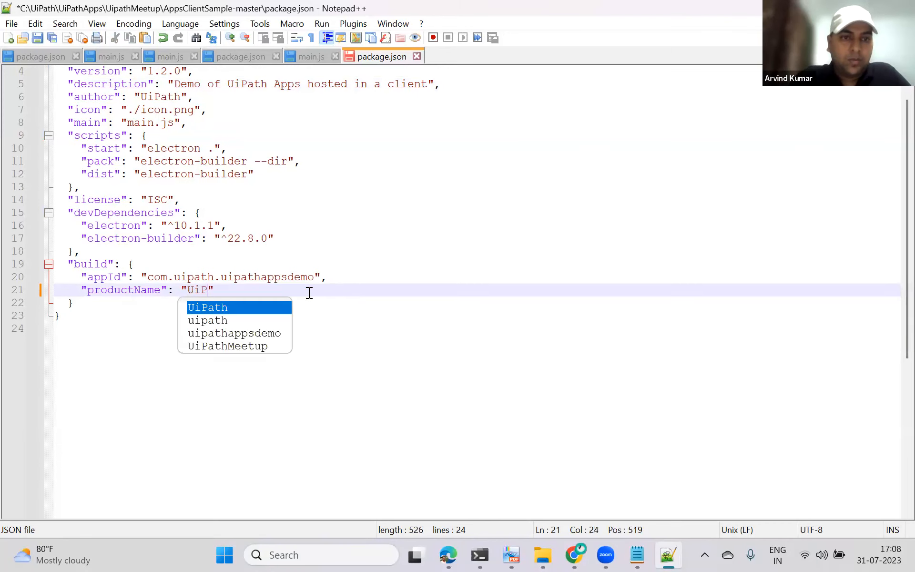
text(ppsMeetup)
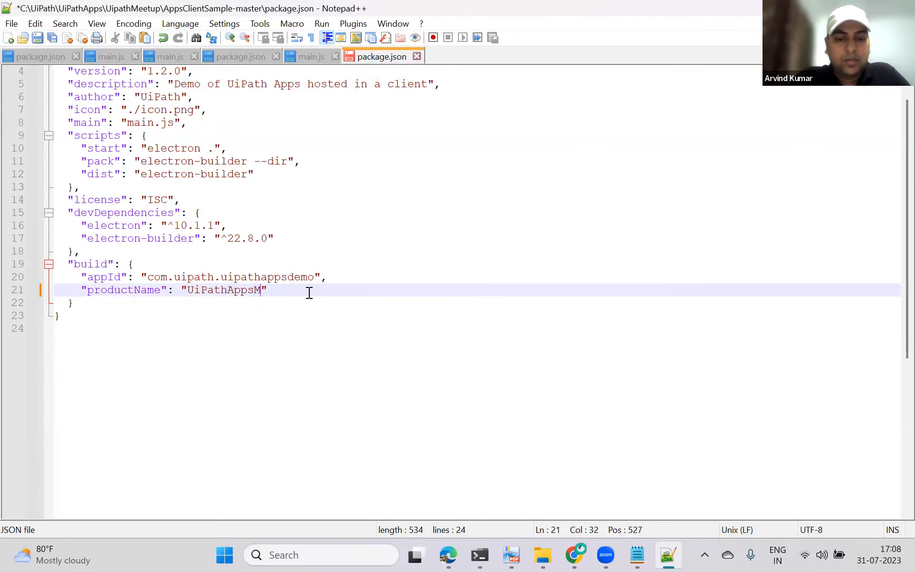
click(38, 38)
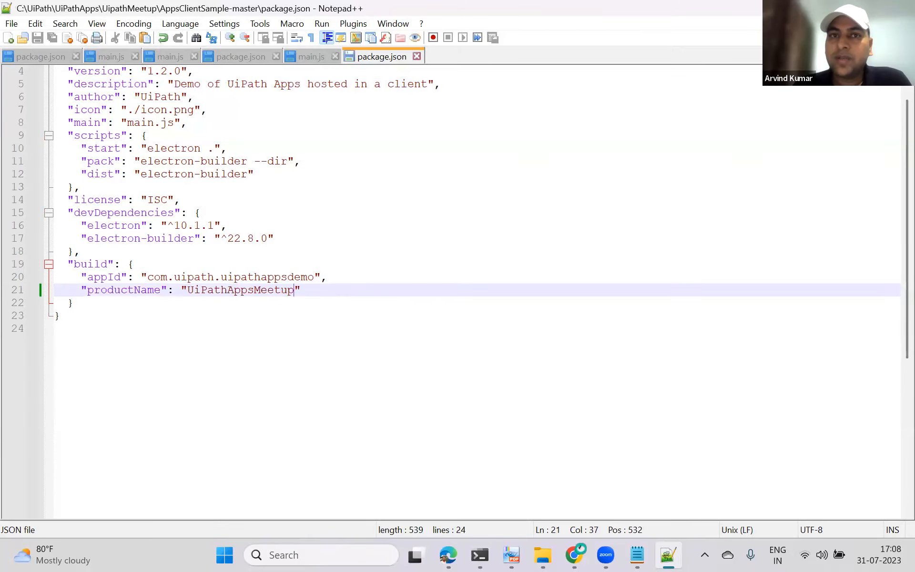
Step: Switch to the Command Prompt and clear its screen with the cls command
key(alt+Tab)
click(480, 554)
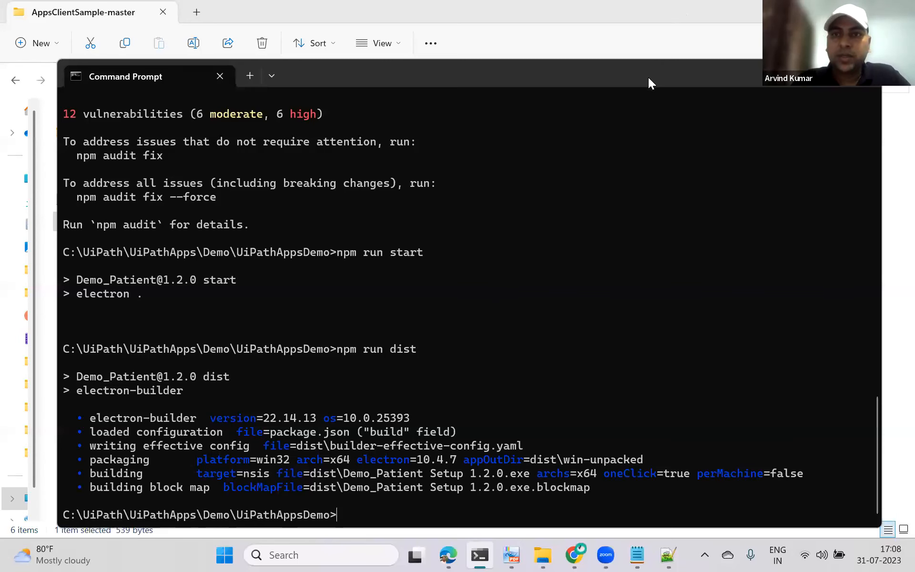
drag(645, 72, 620, 23)
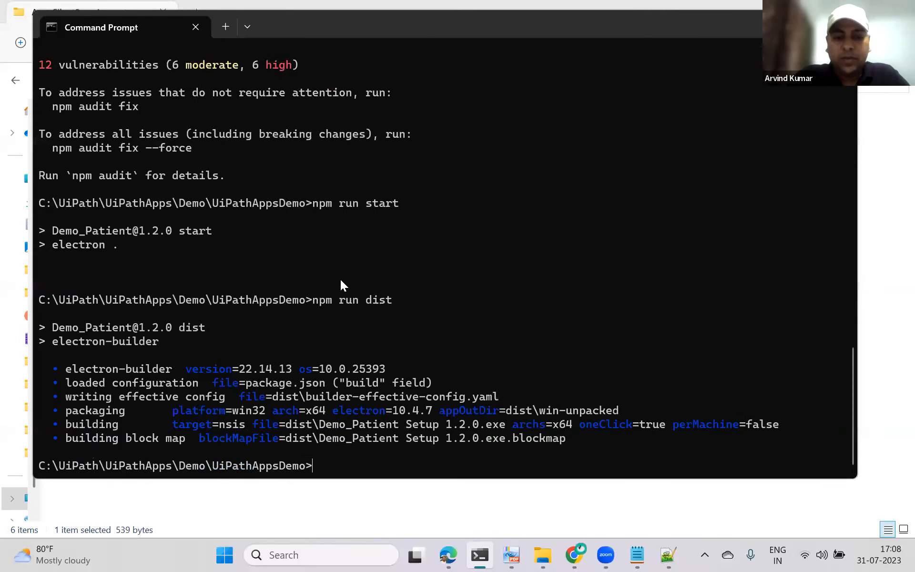
key(Up)
key(Up)
key(Up)
key(Up)
key(Up)
key(Up)
key(Up)
key(Up)
key(Up)
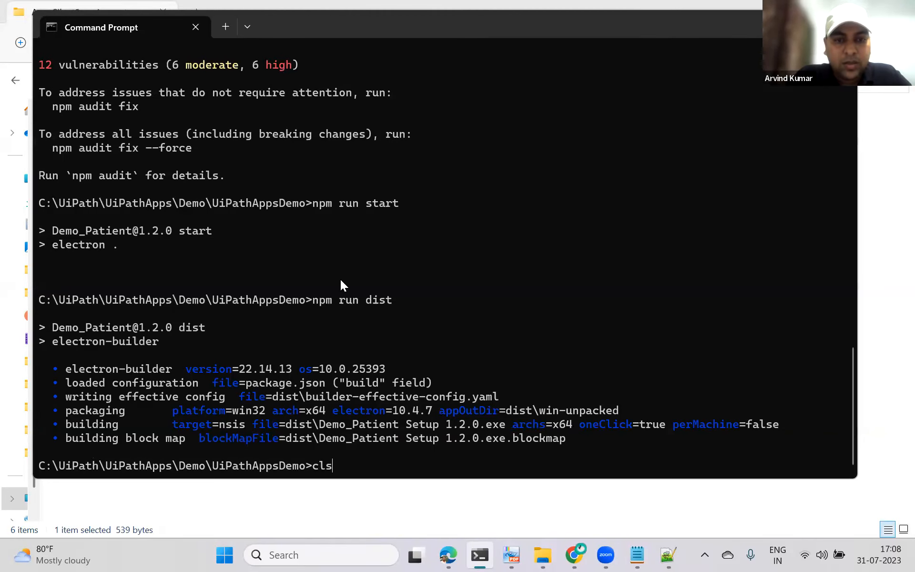
key(Return)
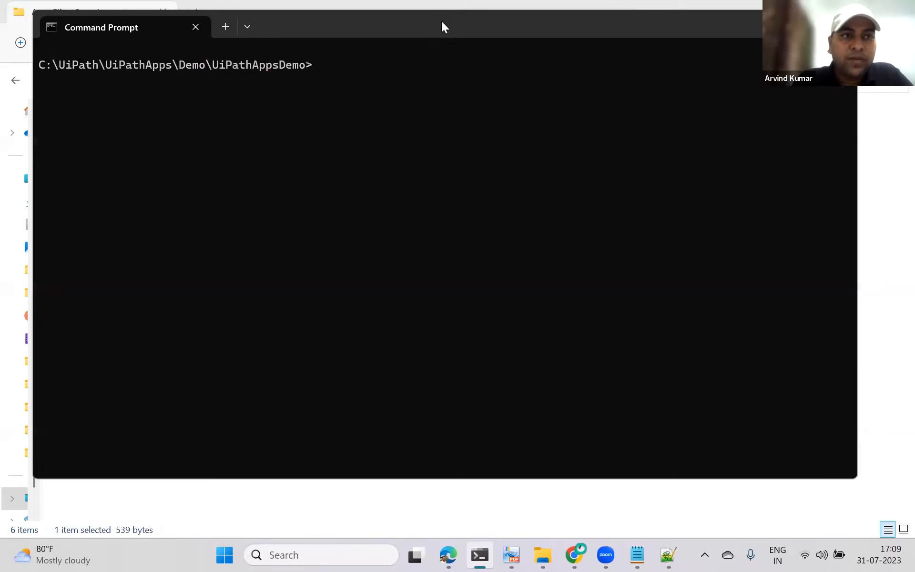
Step: Move the command prompt up two directory levels to the UiPathApps folder
drag(442, 21, 292, 116)
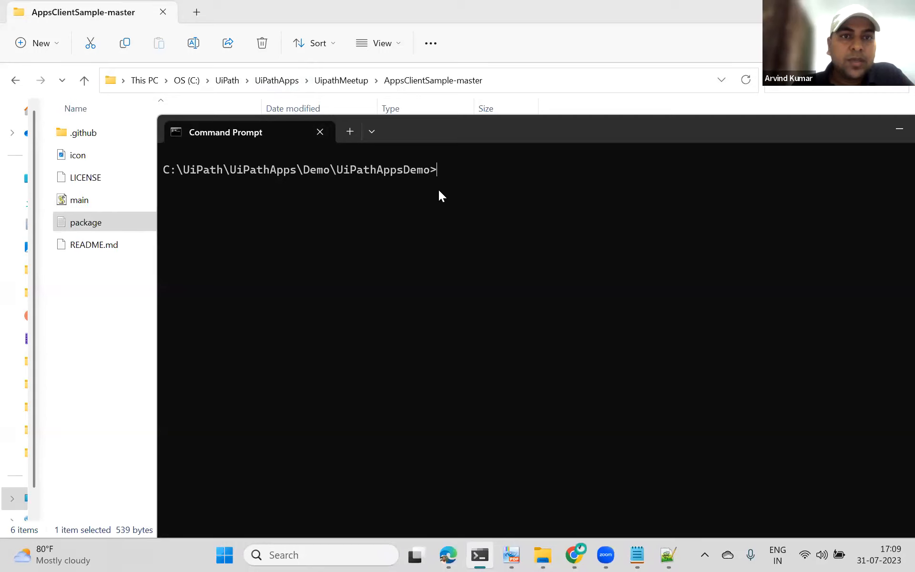
text(cd ..)
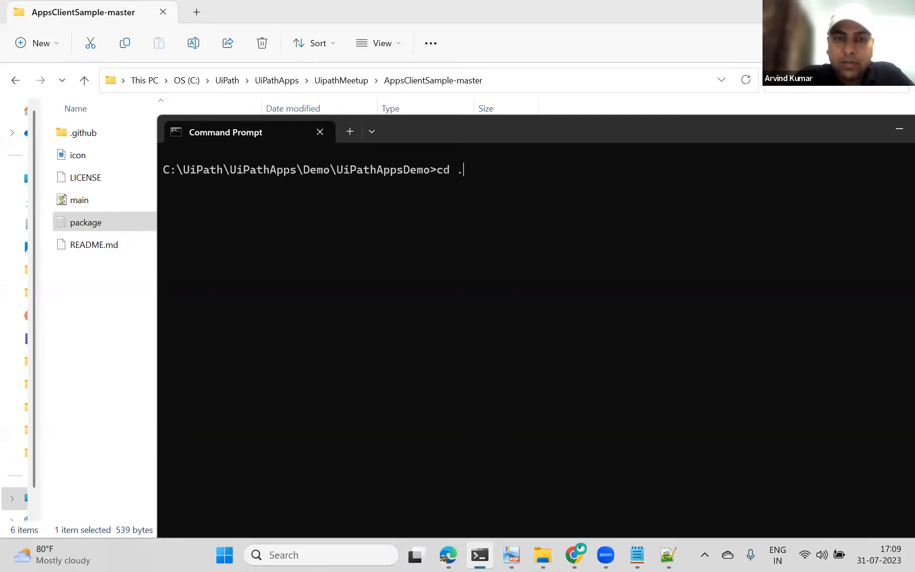
key(Return)
text(cd ..)
key(Return)
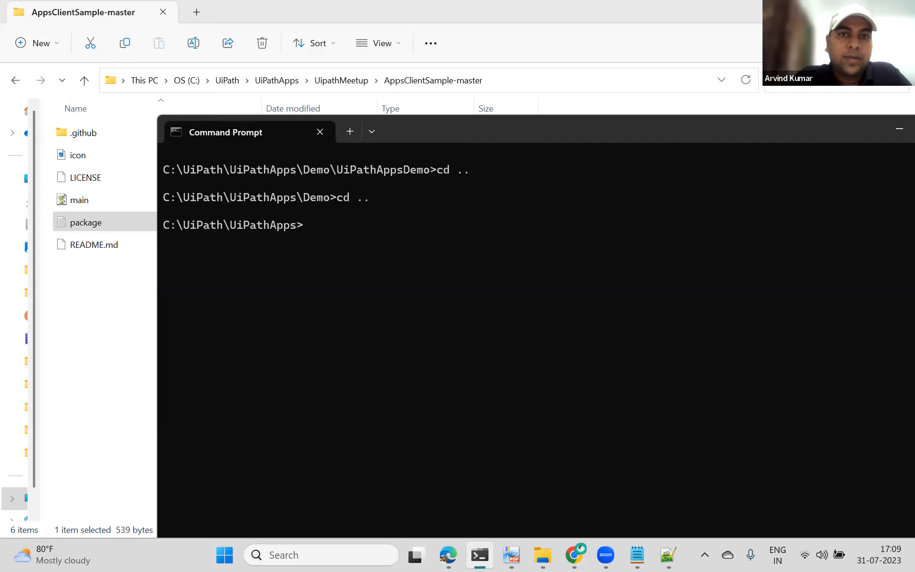
Step: Start changing directory into the UipathMeetup folder
text(cd)
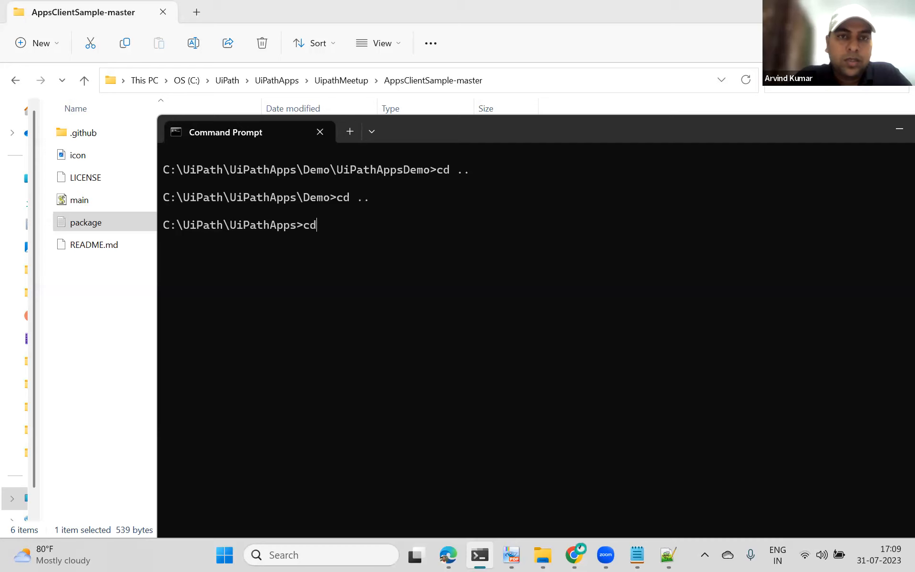
text( uipath)
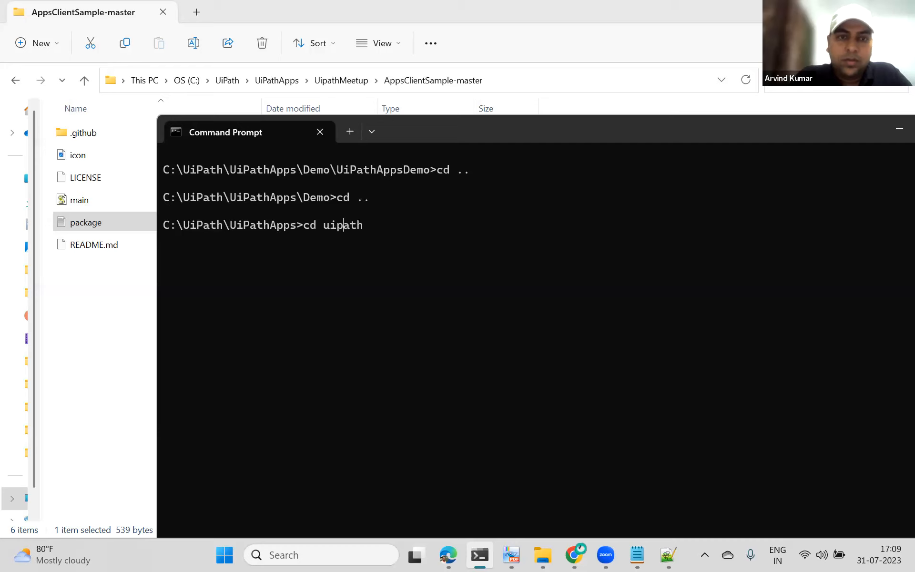
key(Delete)
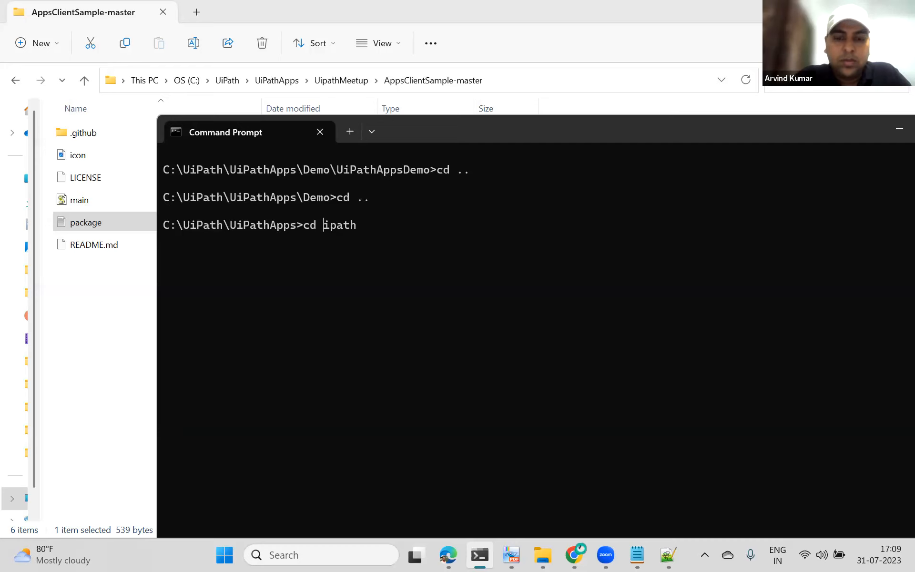